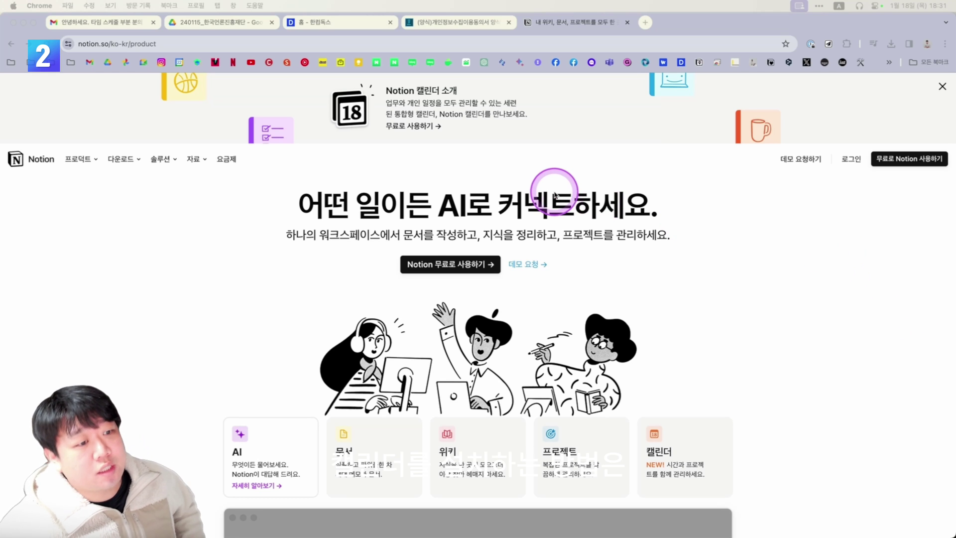
Go to the Notion Calendar download page from the Download menu and scroll through it.
mouse_move(112, 155)
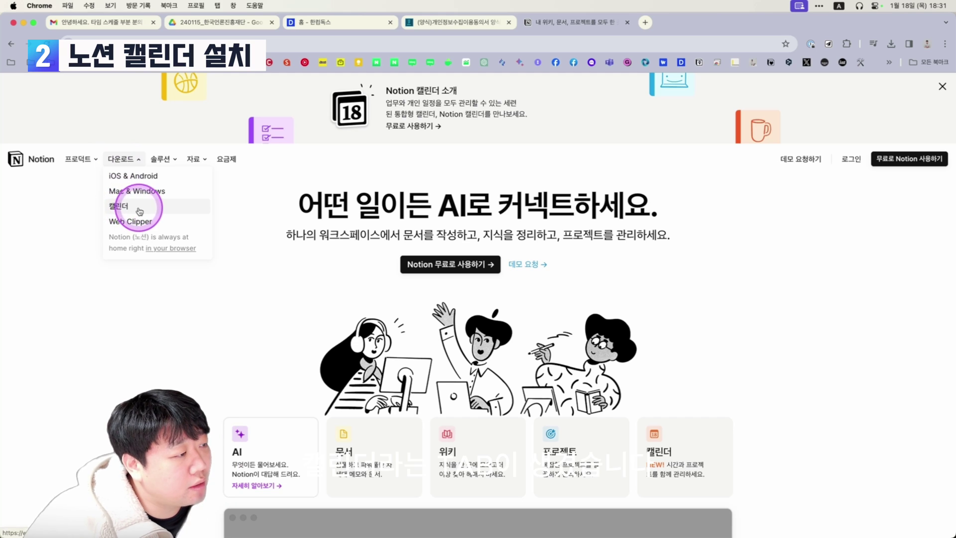
left_click(123, 212)
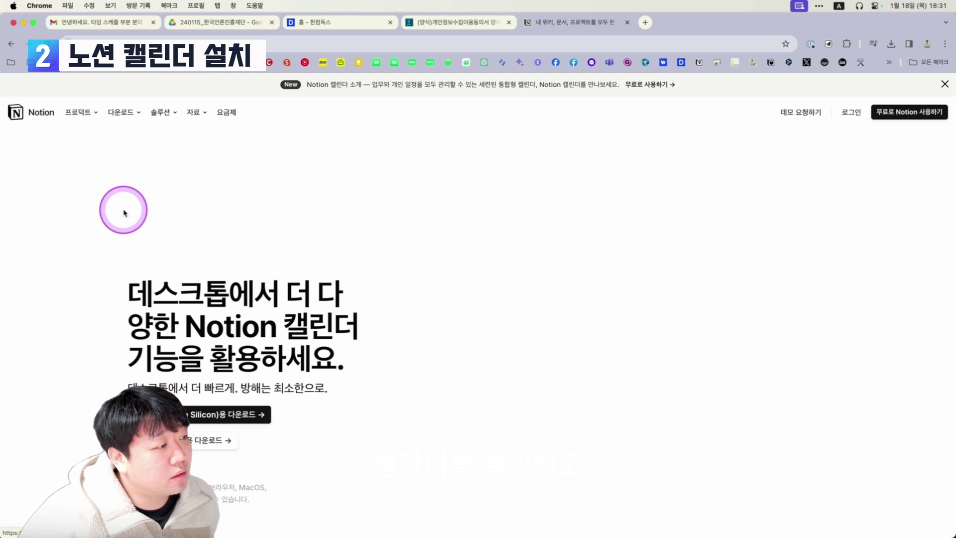
scroll(68, 375, "down", 1)
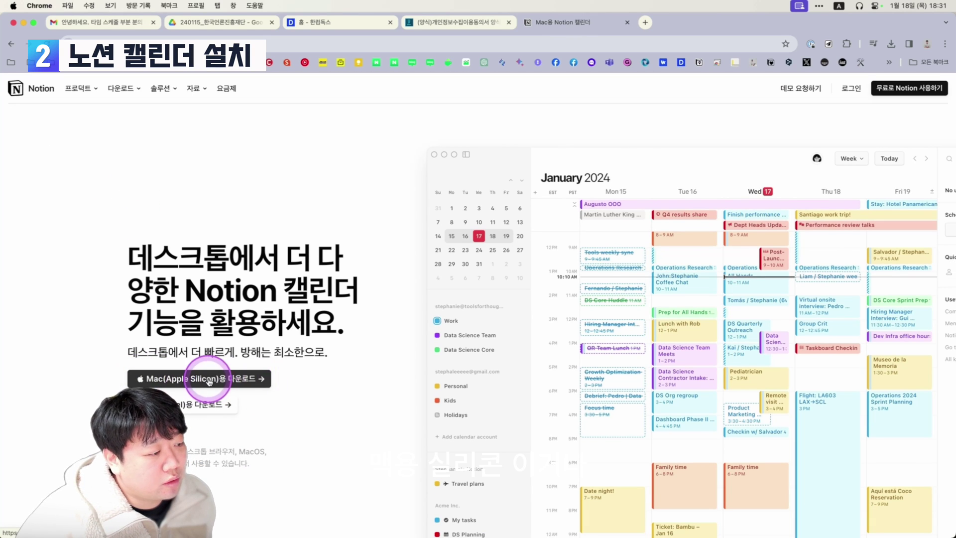
scroll(274, 380, "down", 1)
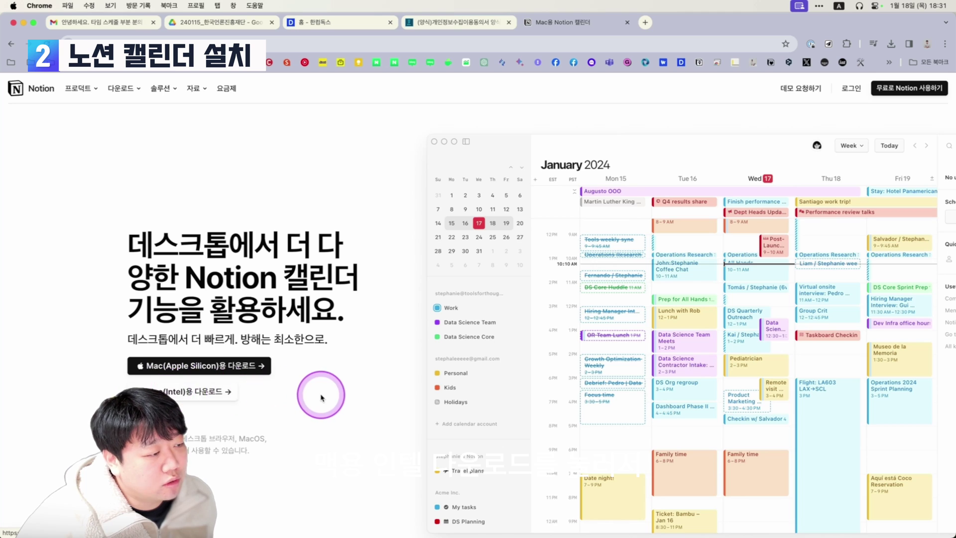
scroll(321, 397, "down", 2)
scroll(323, 365, "down", 1)
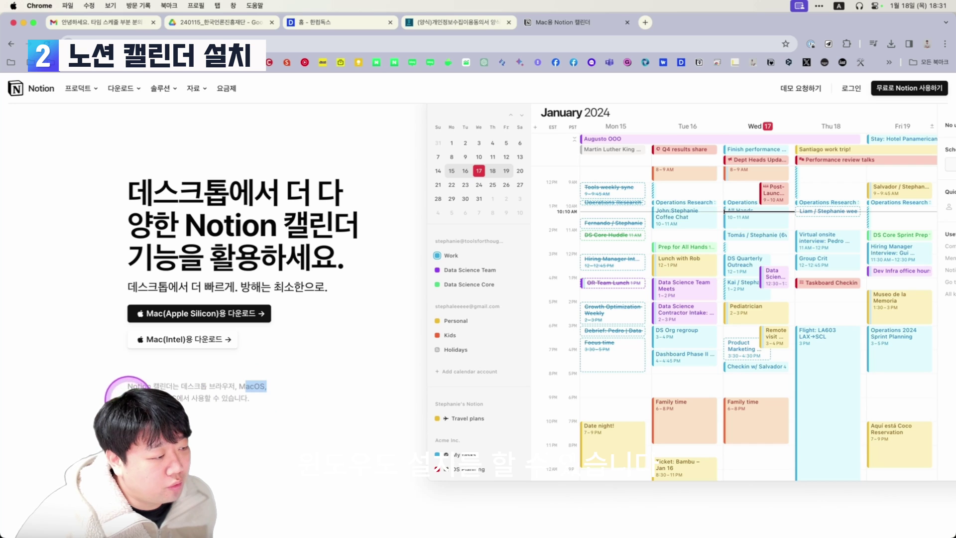
scroll(149, 383, "down", 1)
left_click_drag(128, 379, 160, 380)
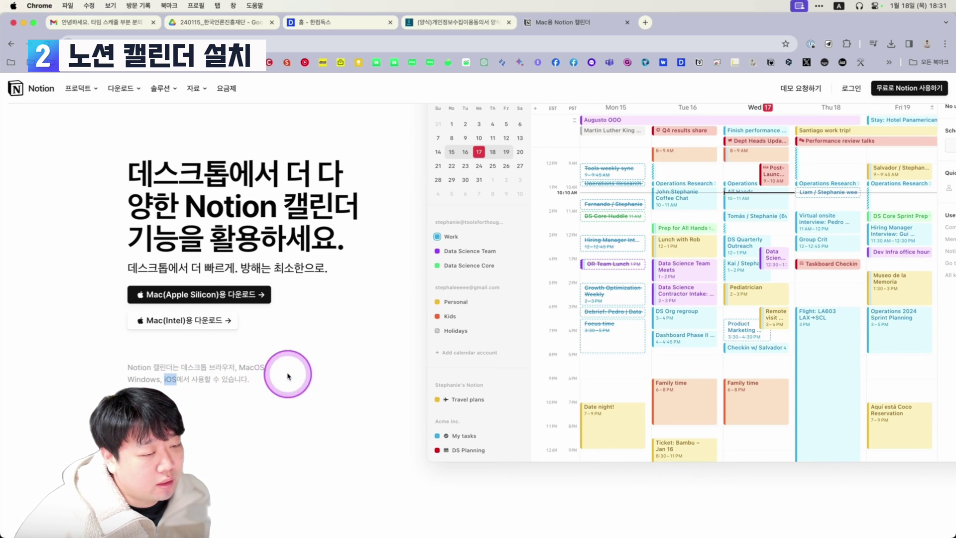
scroll(249, 388, "down", 1)
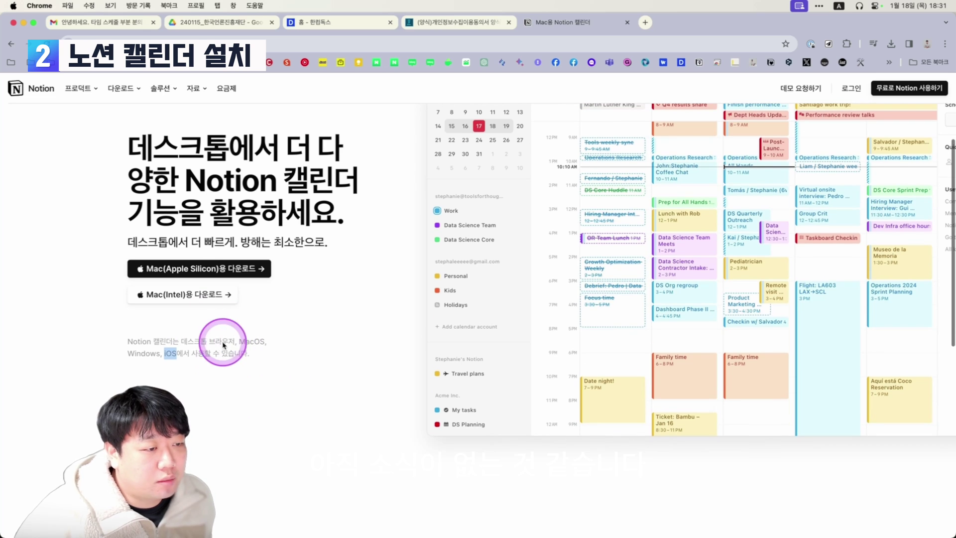
scroll(252, 342, "up", 2)
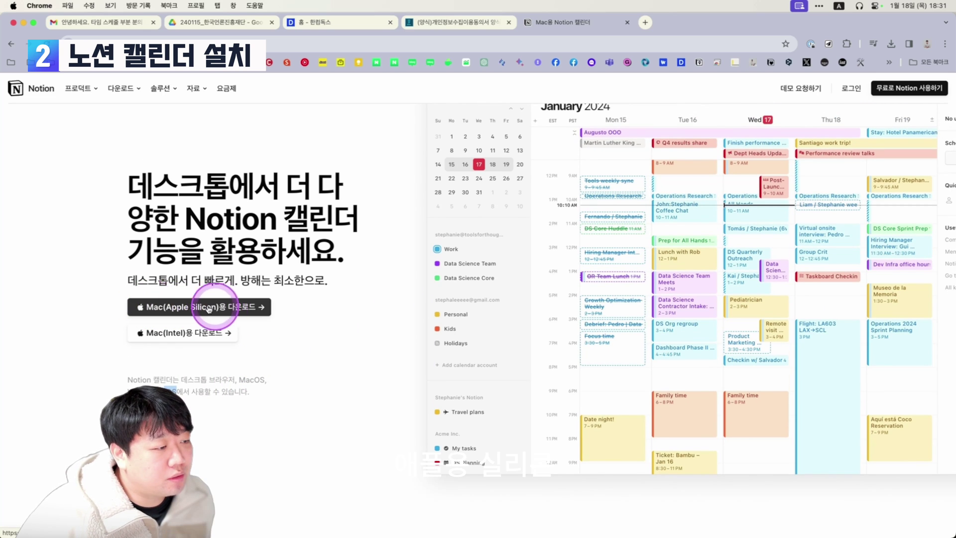
Download the Mac (Apple Silicon) installer to Downloads and open Notion Calendar 1.117.0 arm64.dmg.
left_click(246, 309)
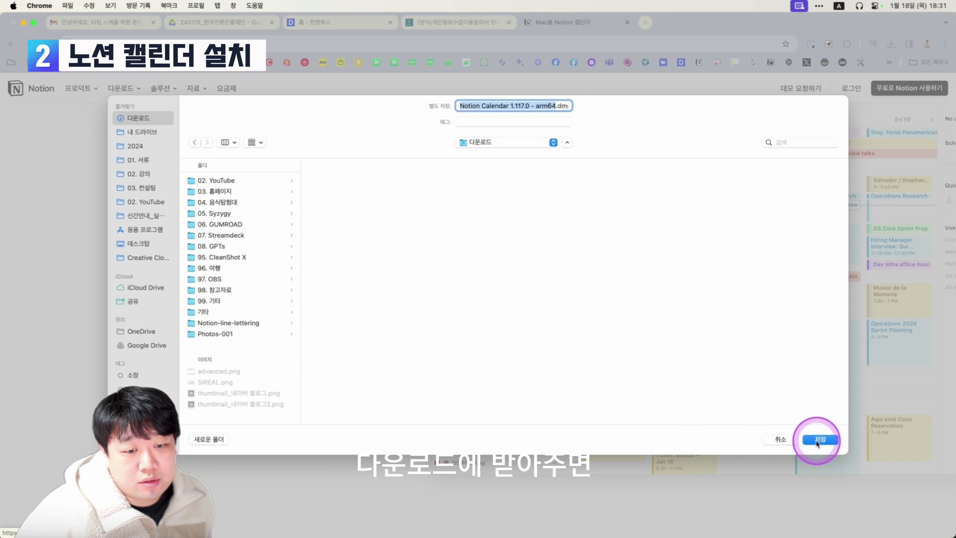
left_click(819, 441)
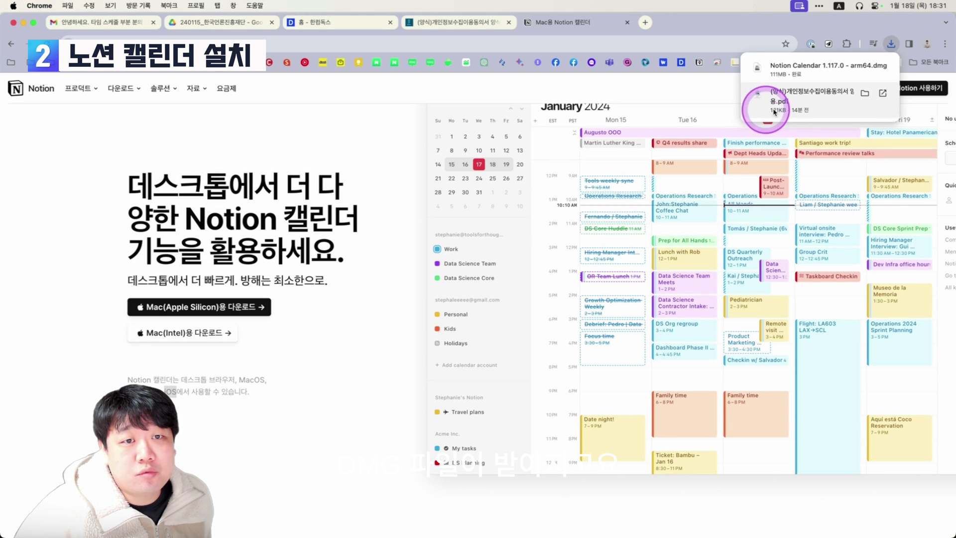
left_click(865, 67)
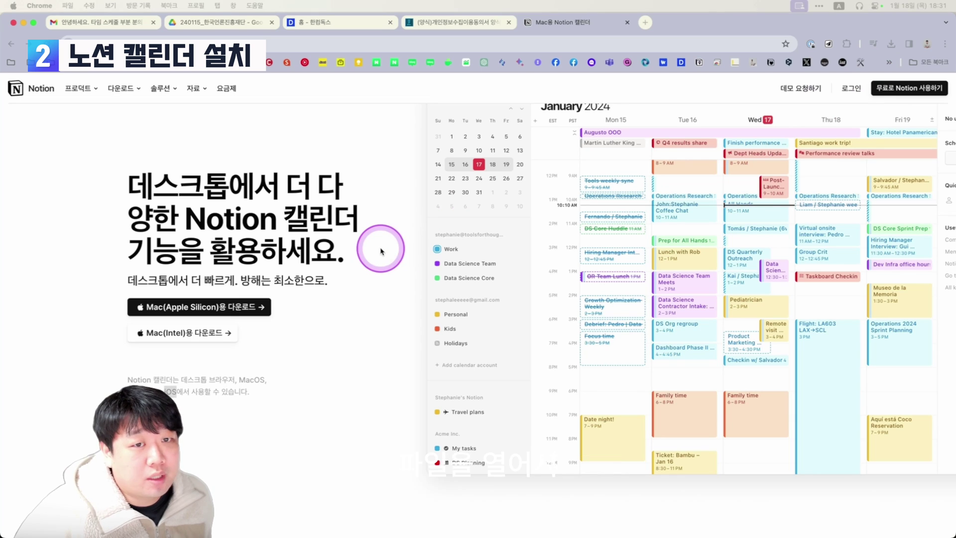
left_click(223, 457)
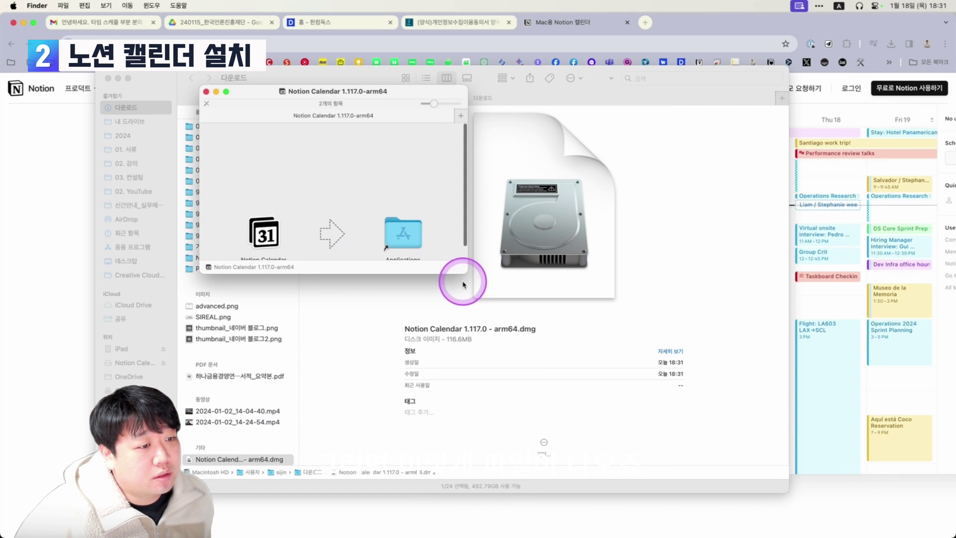
Copy Notion Calendar into Applications, close the installer window, and launch the app from Launchpad.
left_click_drag(267, 230, 409, 242)
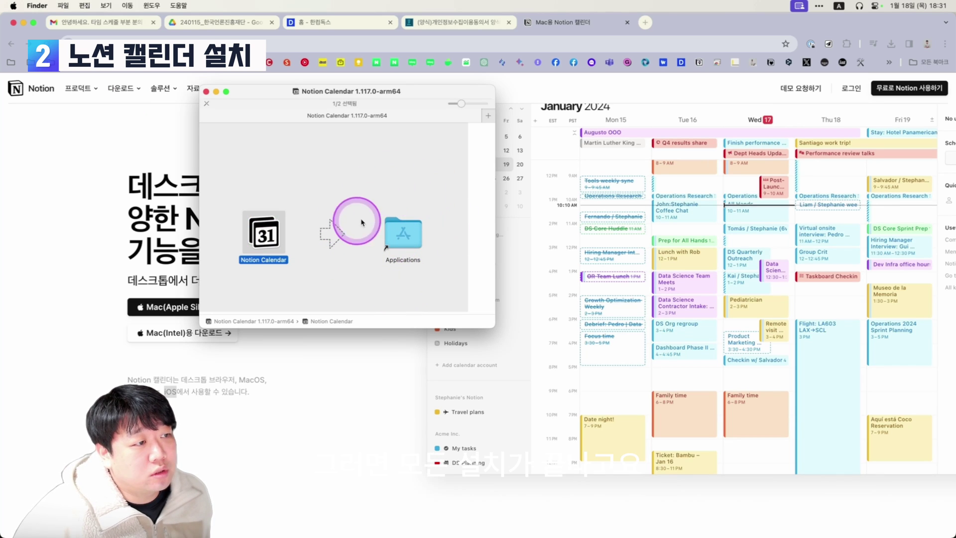
left_click(205, 92)
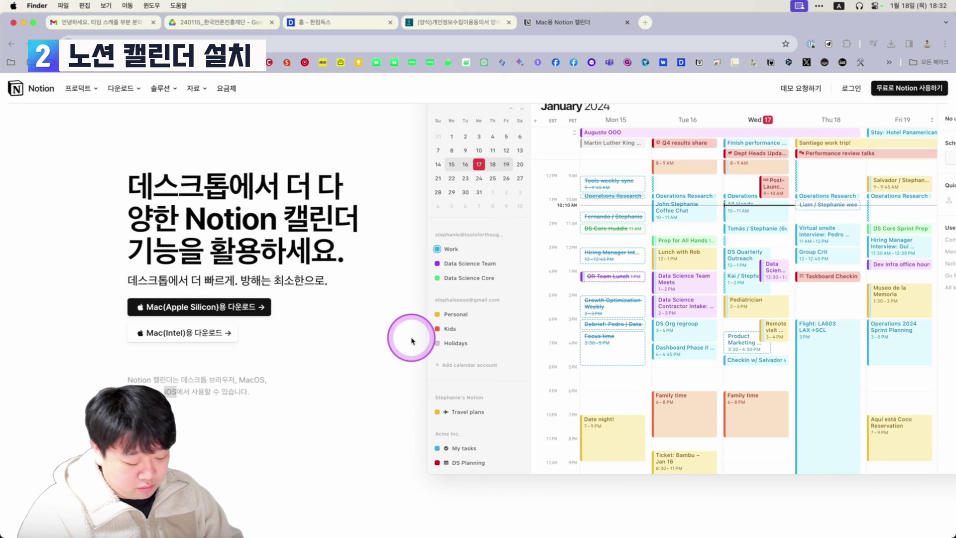
key("F4")
left_click(587, 332)
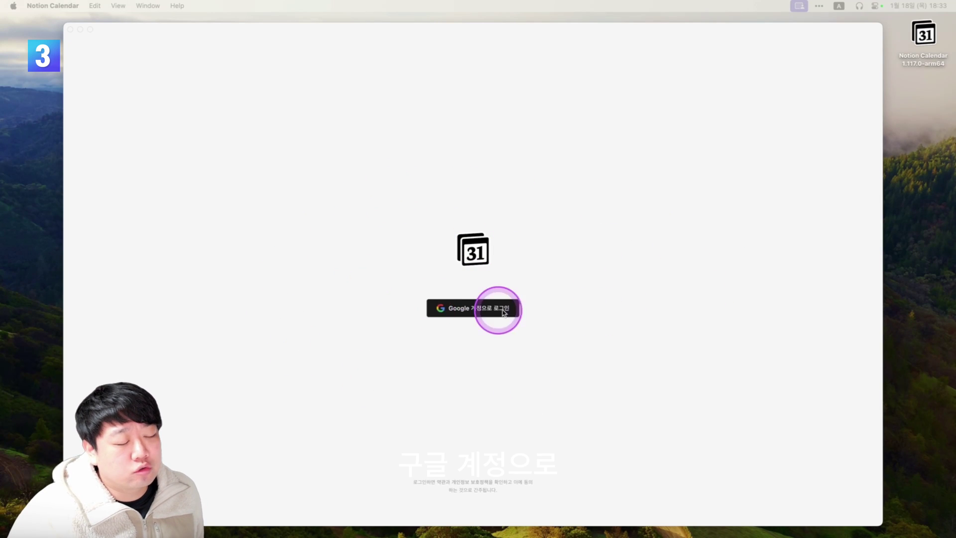
Sign in with the first Google account, grant access, and hand sign-in back to Notion Calendar.
left_click(467, 309)
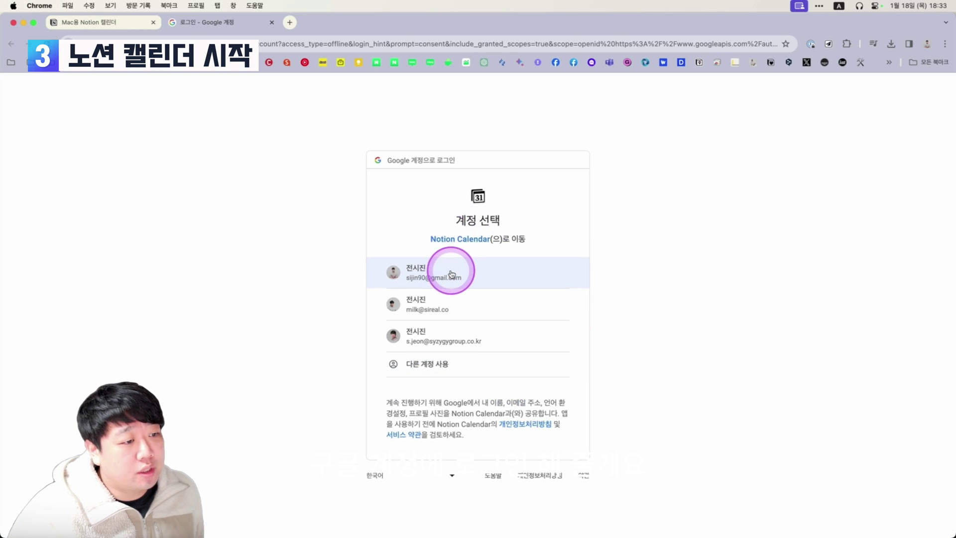
left_click(451, 274)
left_click(504, 451)
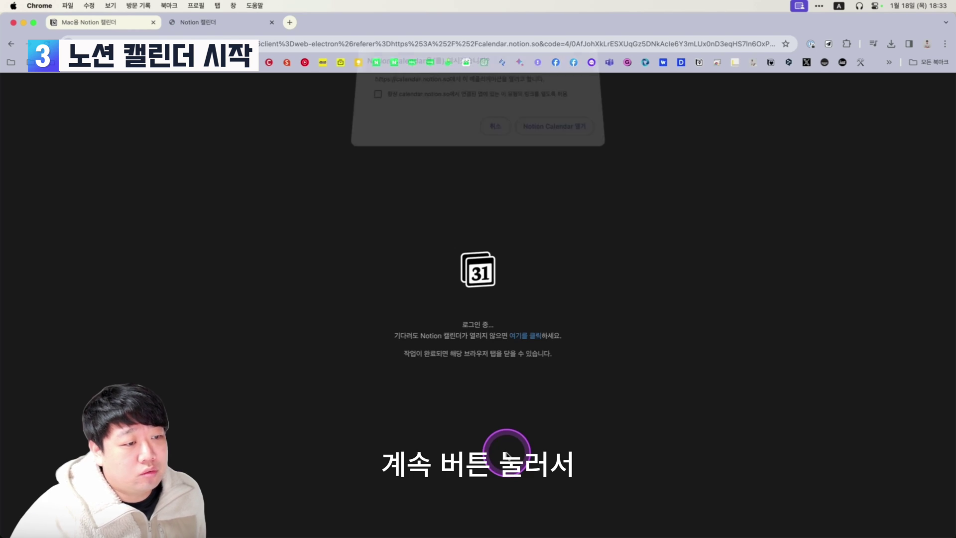
left_click(558, 136)
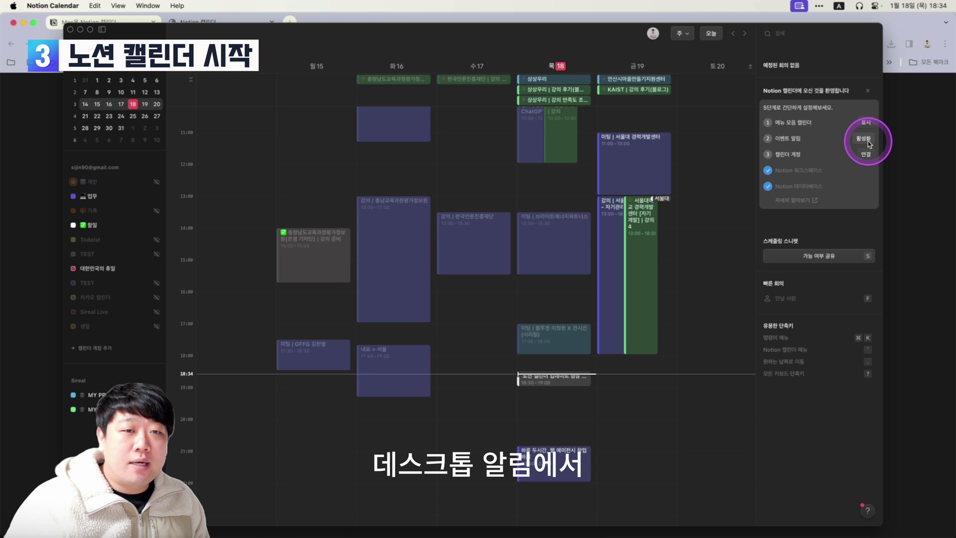
Activate event notifications and show the calendar in the menu bar from the welcome checklist.
left_click(866, 140)
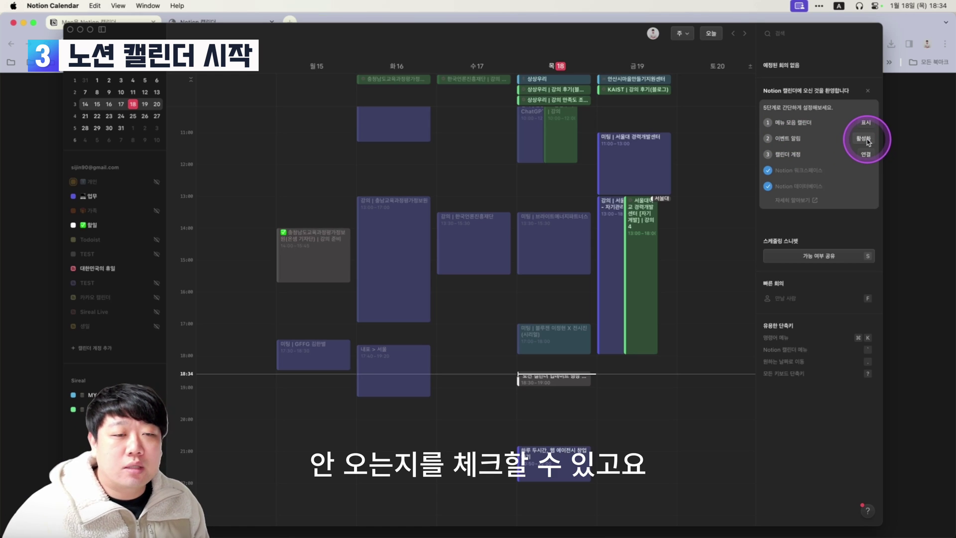
left_click(825, 128)
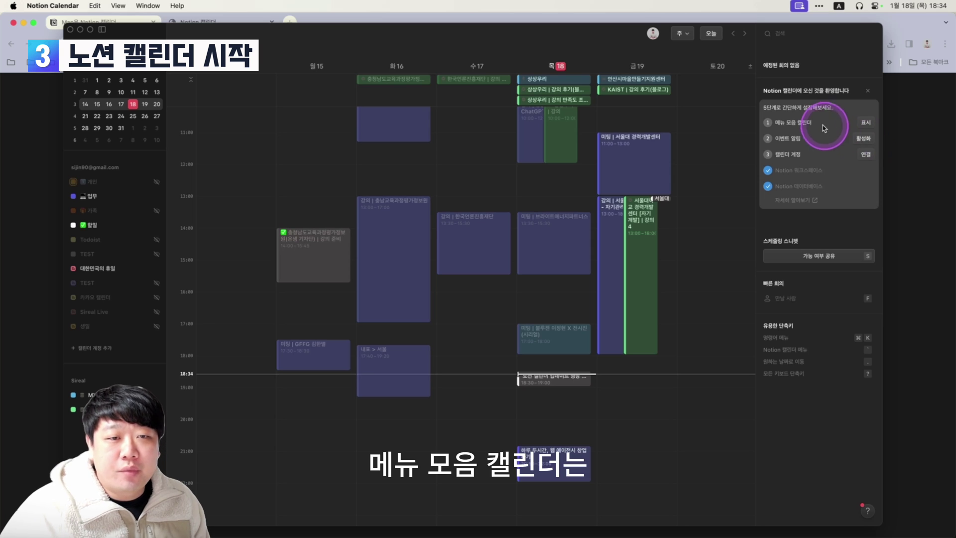
left_click(794, 7)
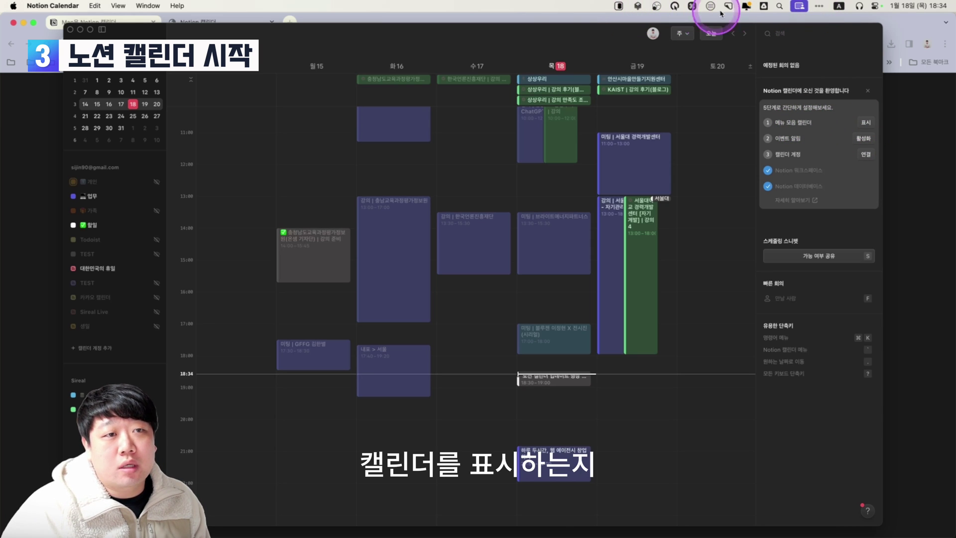
left_click(875, 122)
left_click(867, 122)
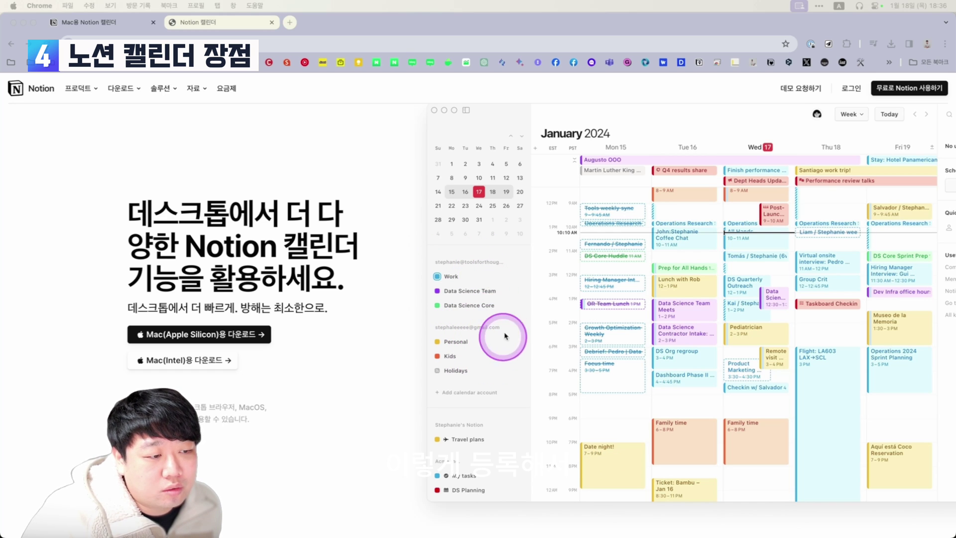
Scroll the Notion Calendar web page before returning to the desktop app.
scroll(512, 395, "down", 1)
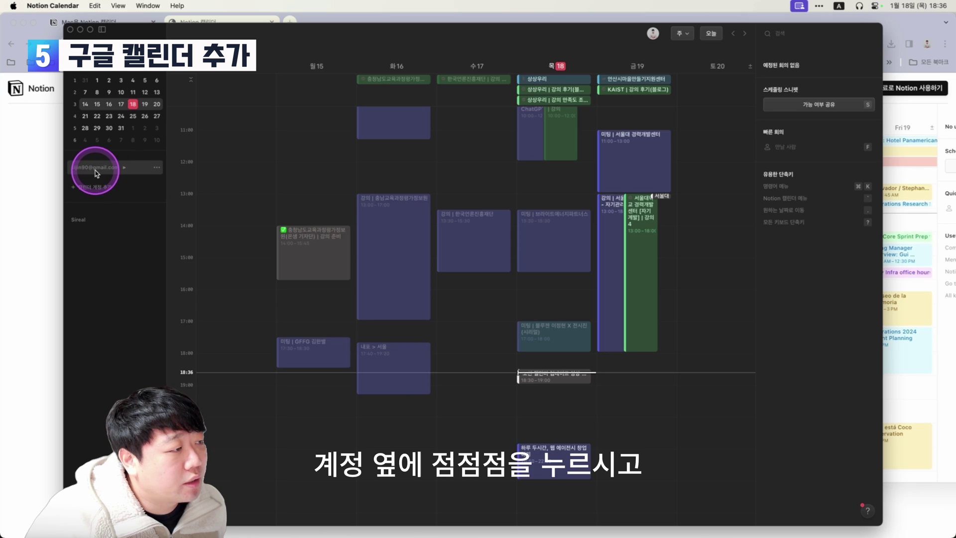
From the account's options, open Manage calendar accounts and connect another Google Calendar account.
left_click(157, 170)
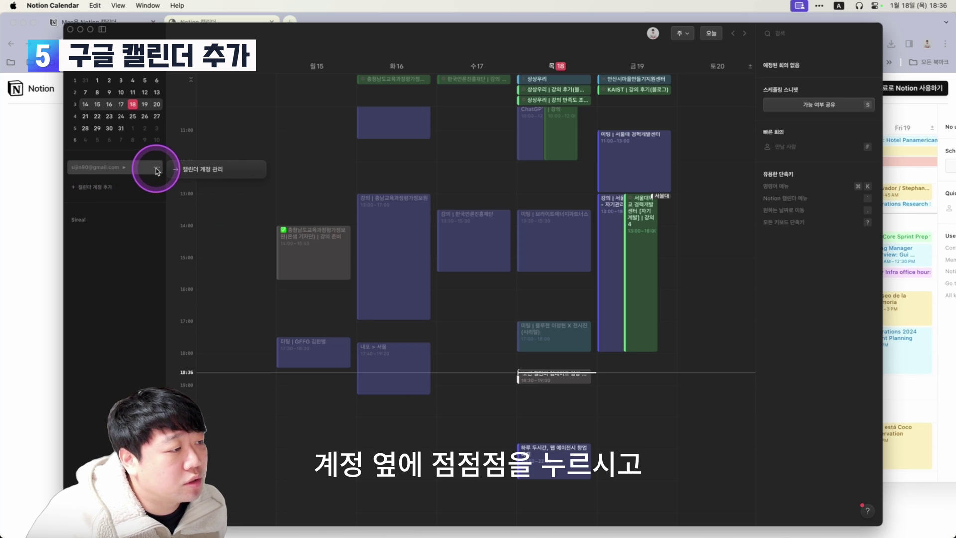
left_click(211, 171)
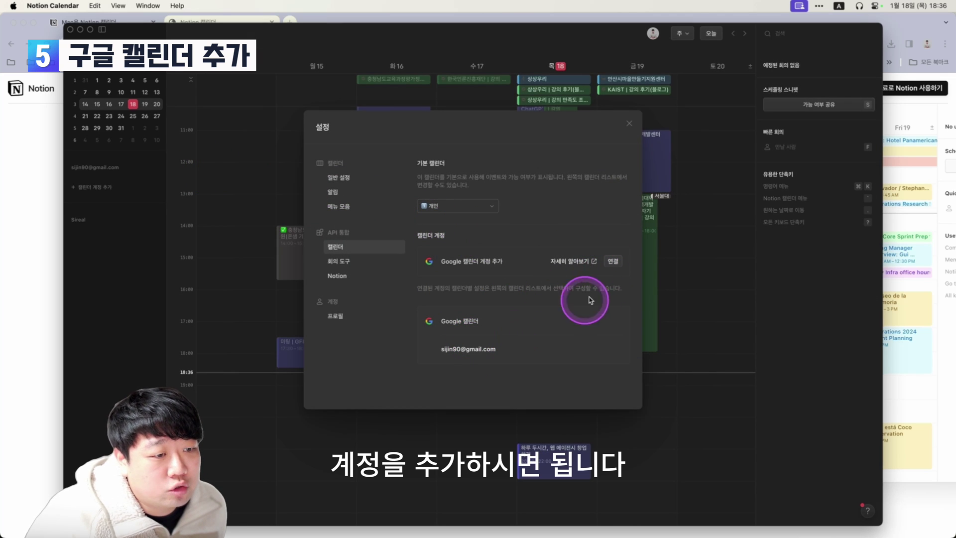
left_click(613, 262)
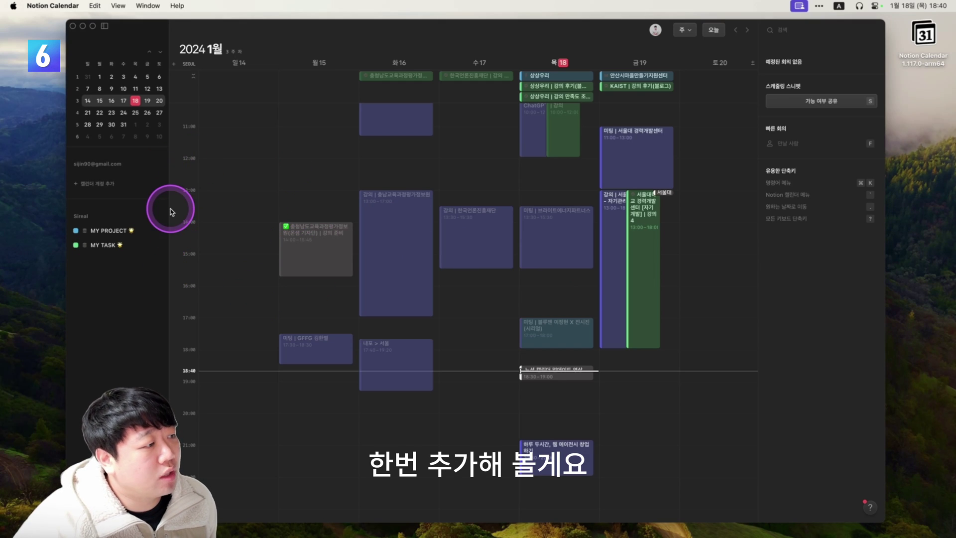
Collapse the Sireal group, then in Settings > Notion choose 연결 for Notion 워크스페이스 추가.
left_click(87, 218)
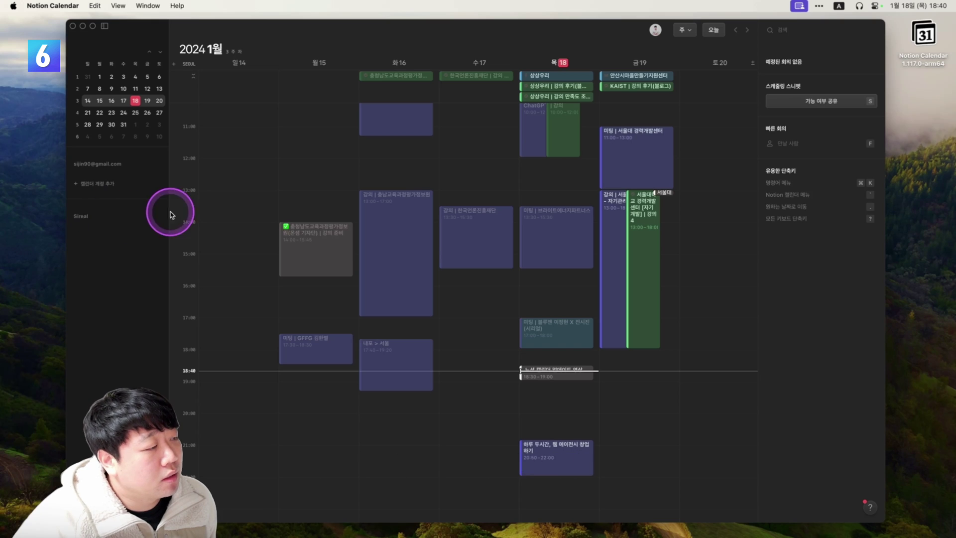
left_click(59, 6)
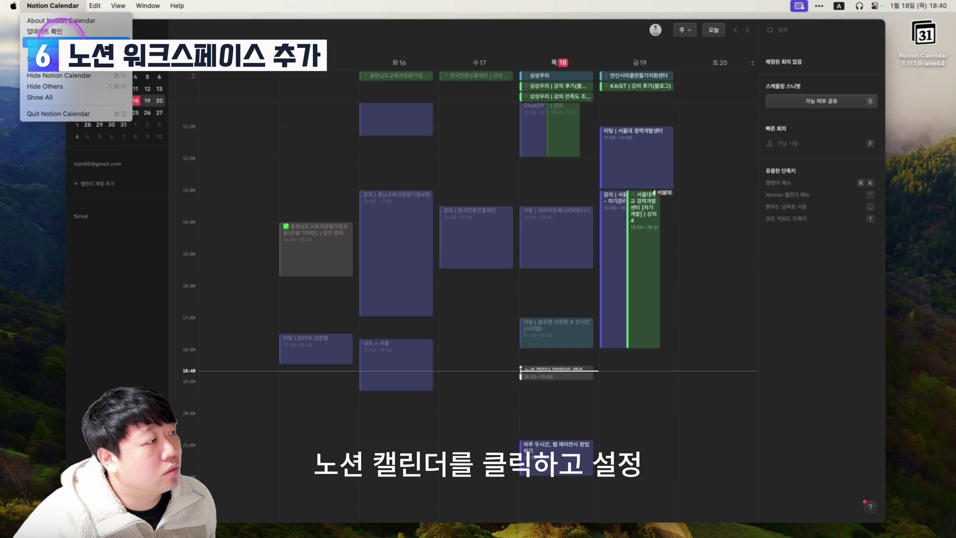
left_click(60, 41)
left_click(343, 275)
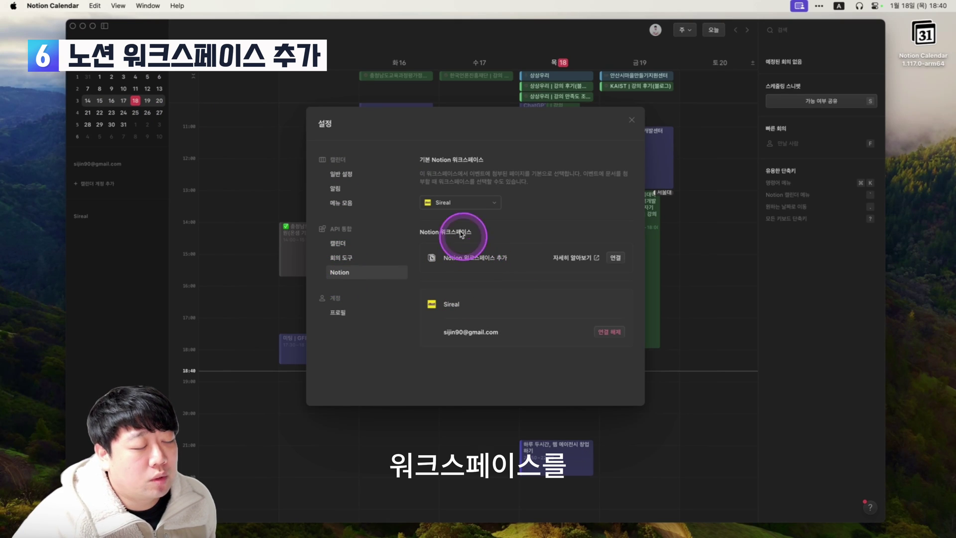
left_click(445, 201)
left_click(458, 261)
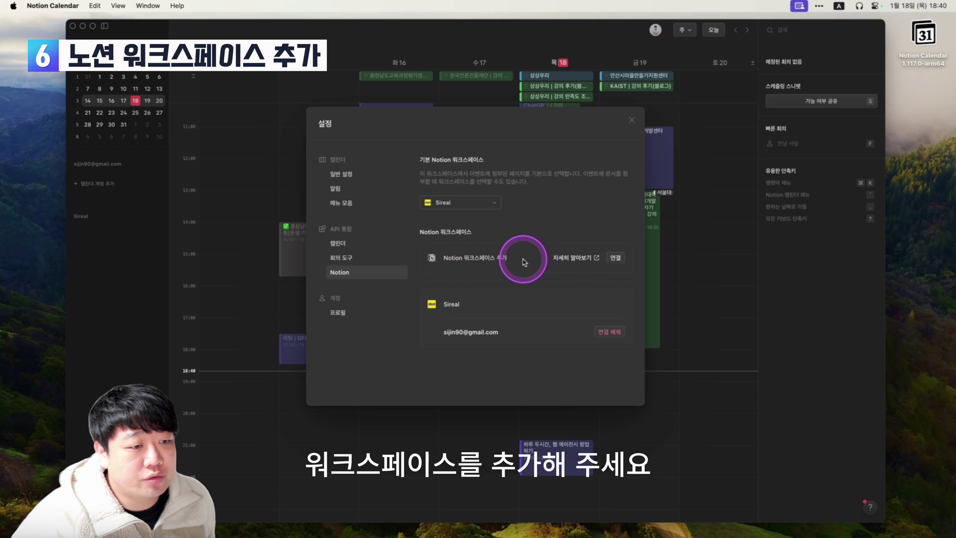
left_click(615, 258)
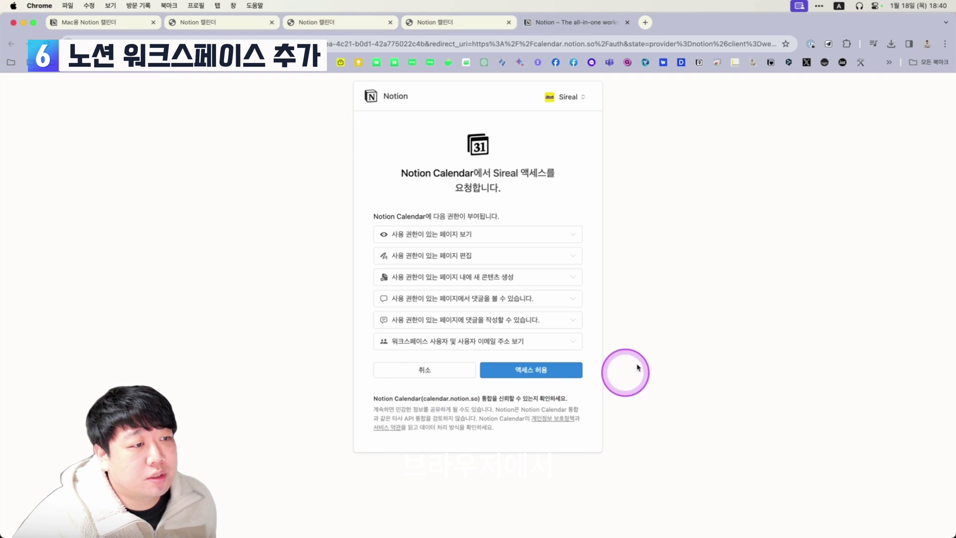
Switch the authorization to the Notion Korea workspace and allow access with 액세스 허용.
left_click(573, 100)
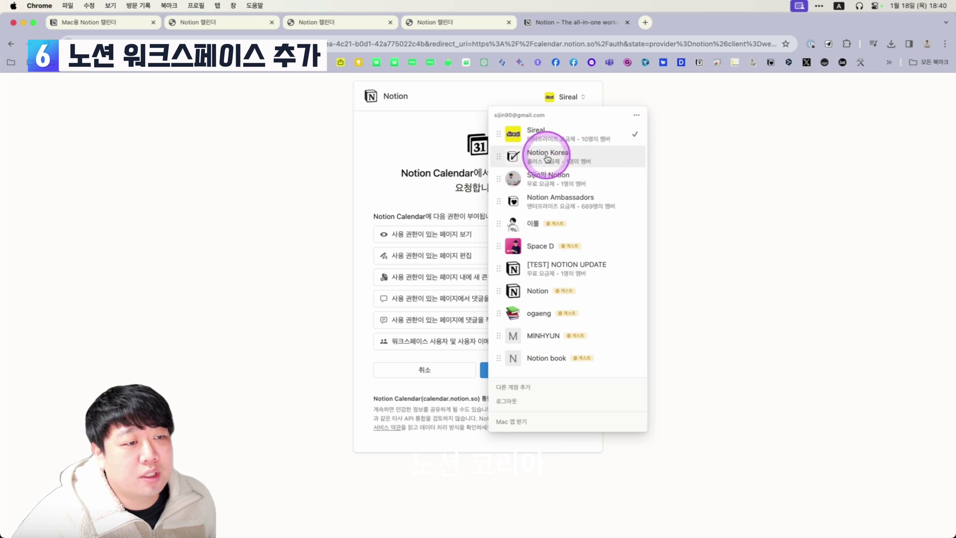
left_click(590, 155)
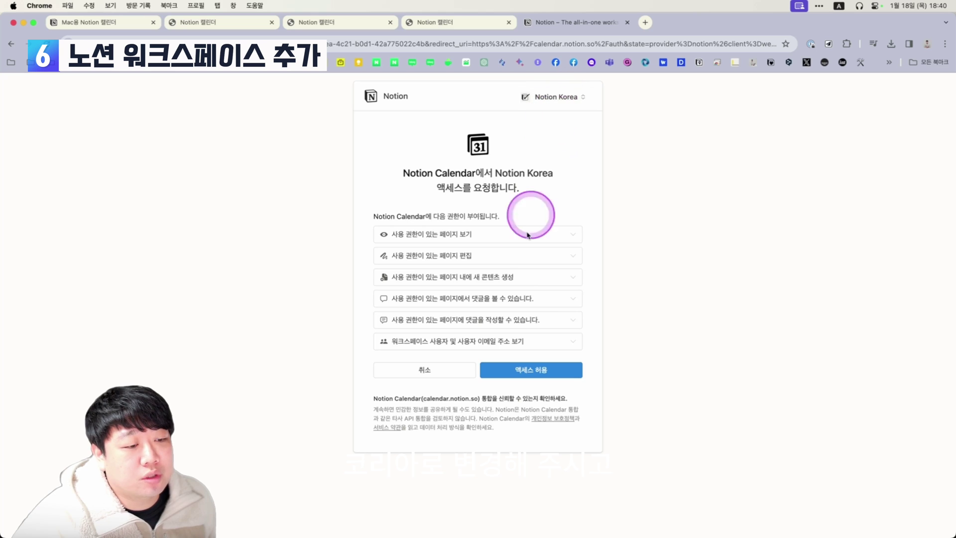
left_click(524, 371)
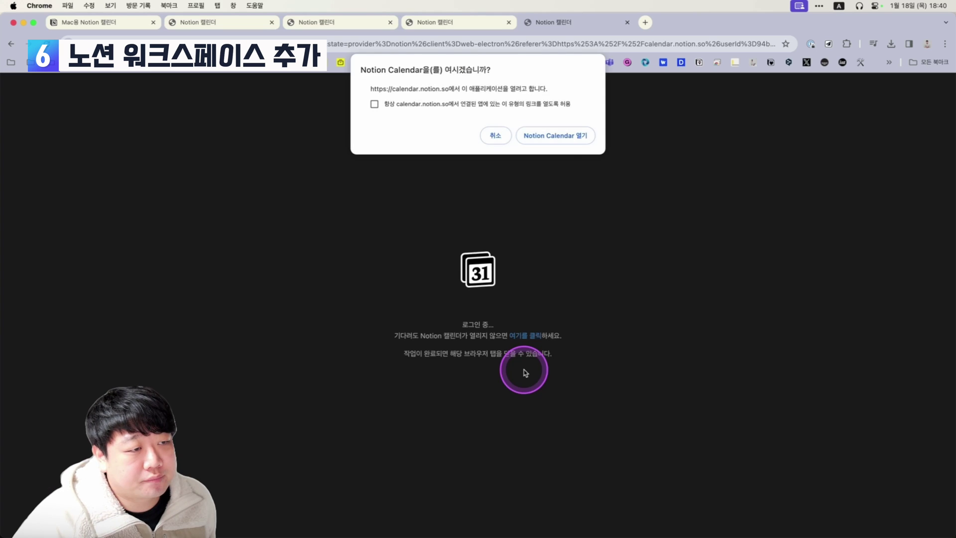
Return to Notion Calendar, close Settings, and inspect the first TASK DB calendar's details.
left_click(558, 131)
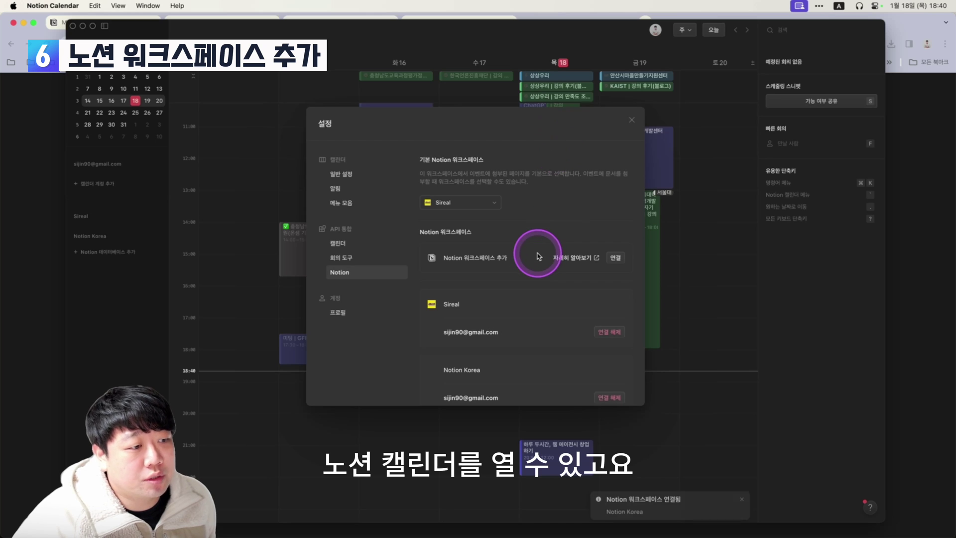
scroll(536, 261, "down", 1)
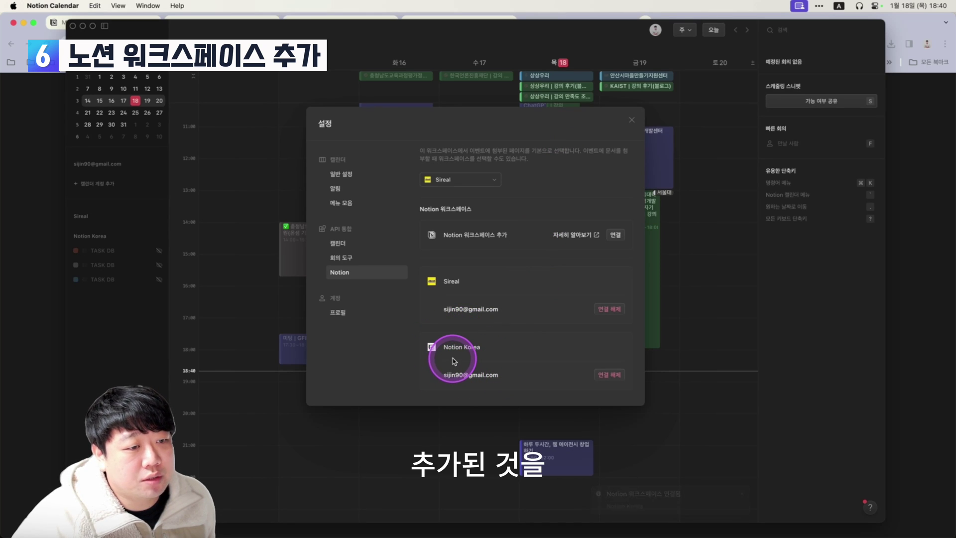
left_click(632, 120)
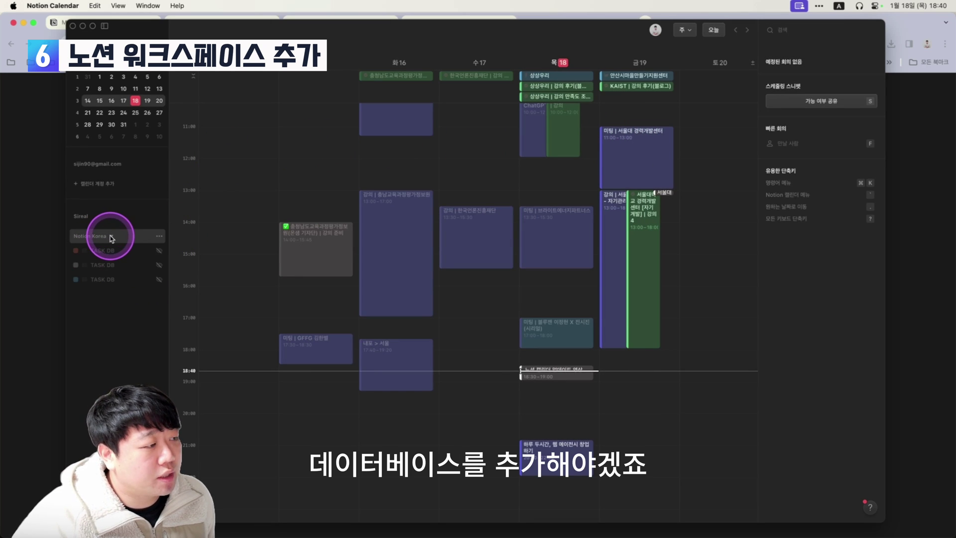
left_click(110, 251)
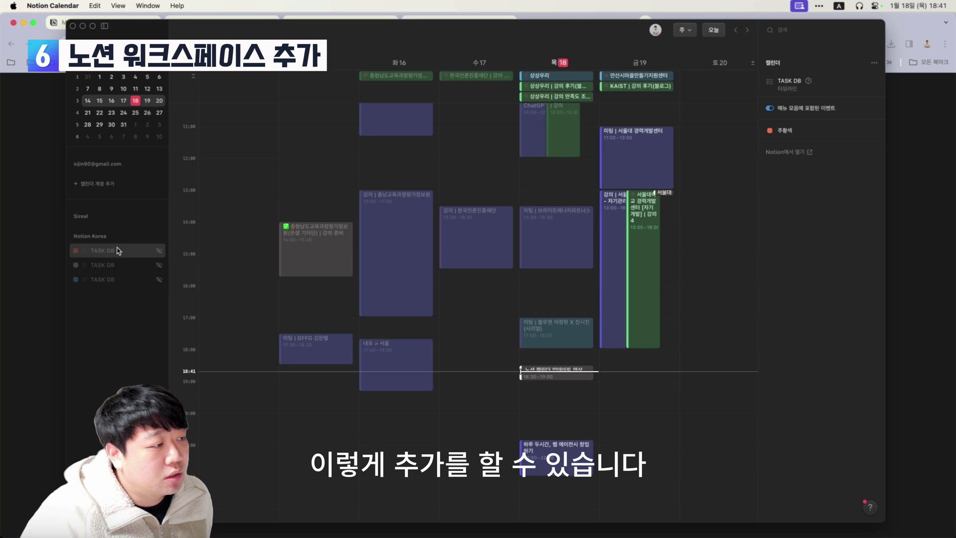
left_click(127, 253)
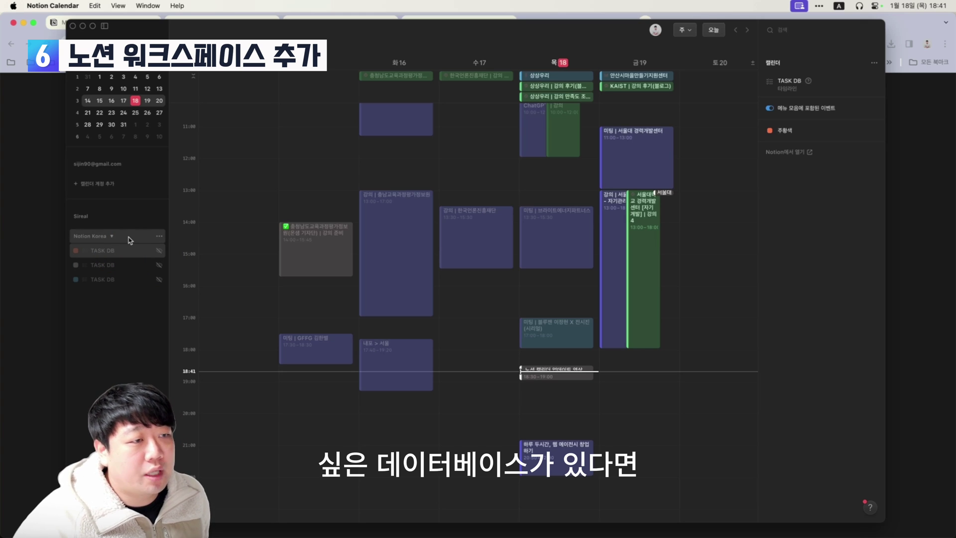
Add Notion Korea's TASK DB database as a calendar using its 캘린더 view.
left_click(160, 240)
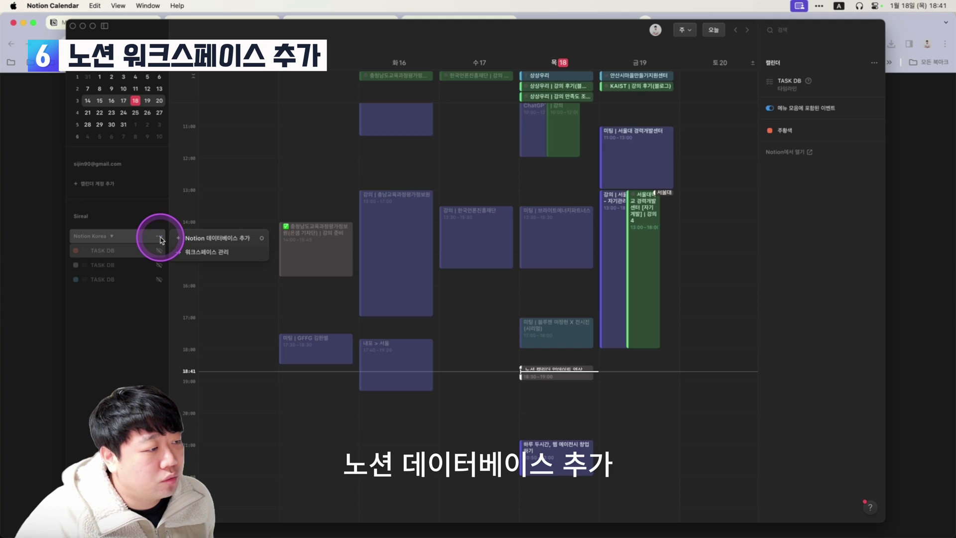
left_click(213, 240)
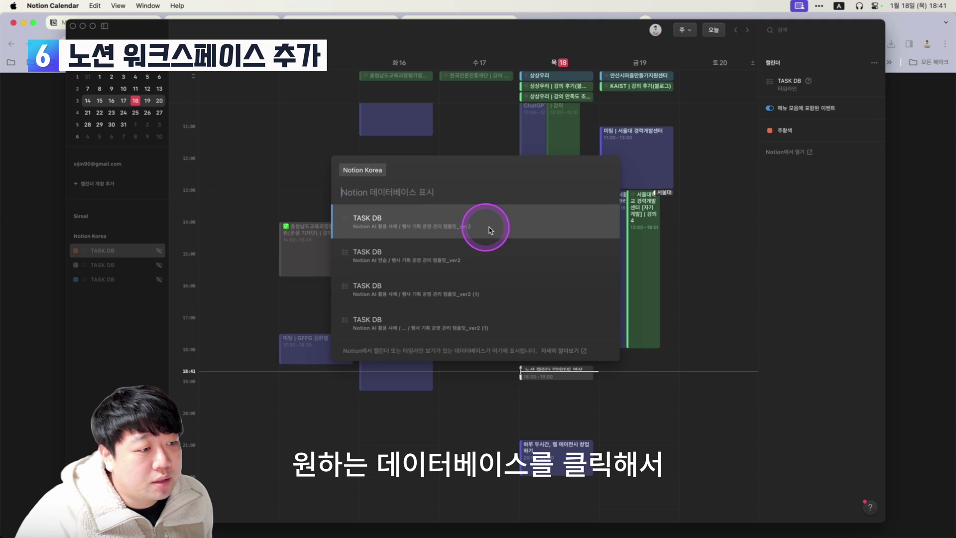
left_click(509, 232)
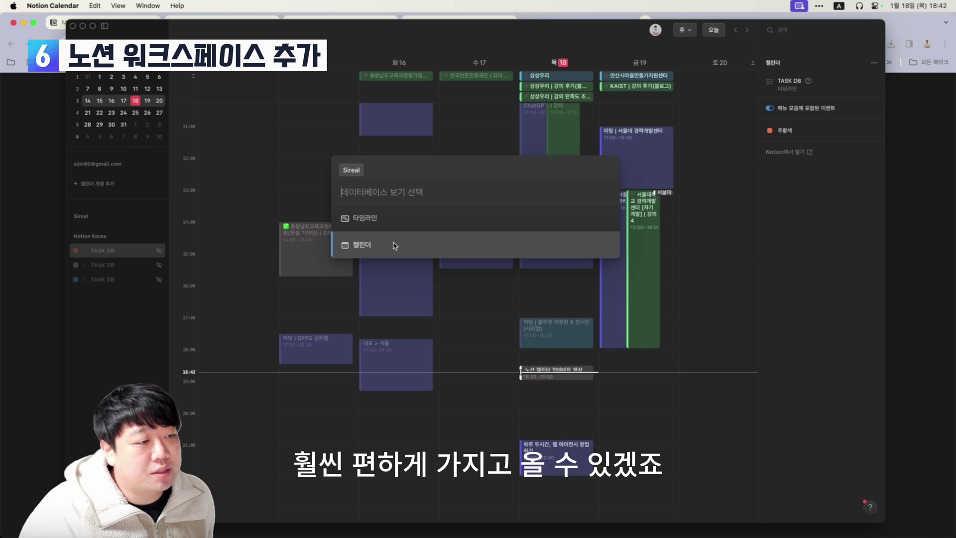
left_click(393, 245)
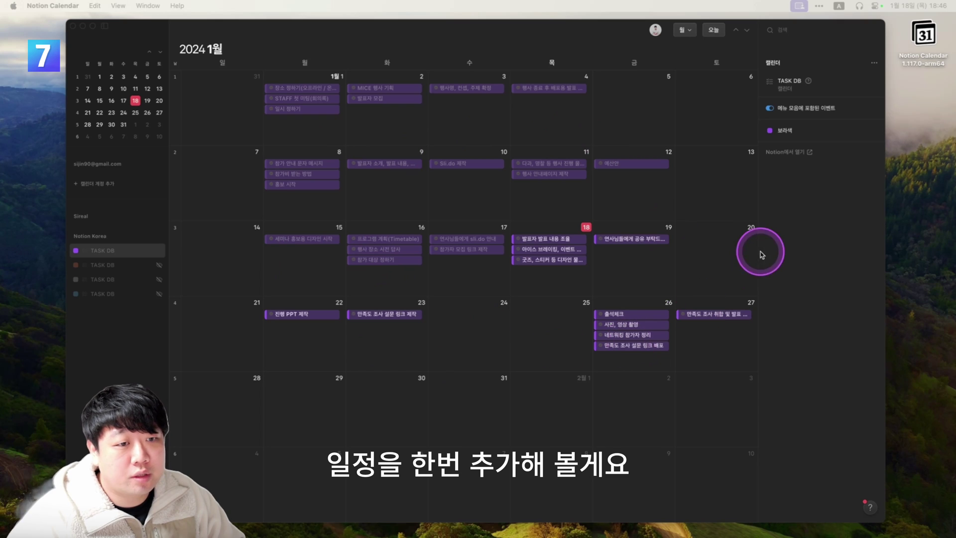
Create a January 20 event in the TASK DB calendar titled '노션 캘린더 일정 추가 테스트'.
left_click(709, 262)
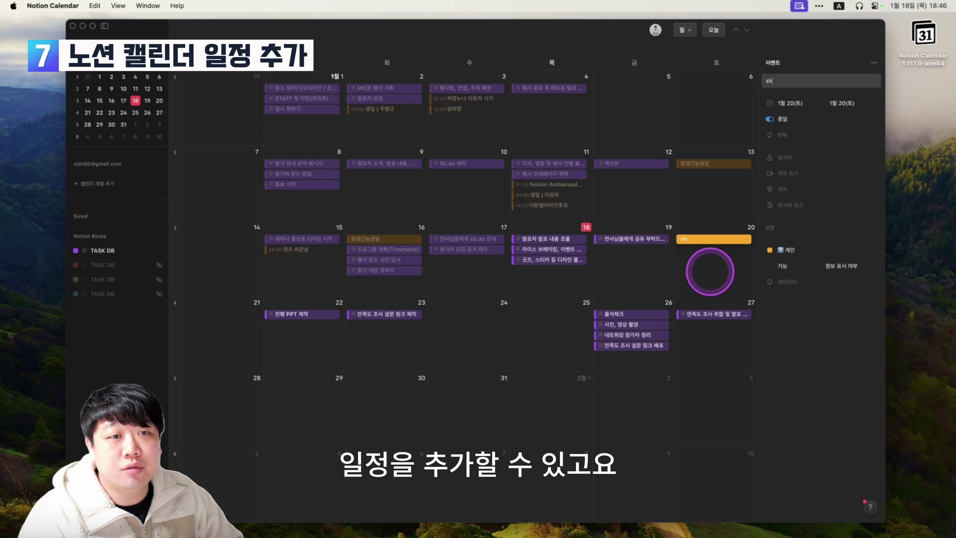
left_click(787, 250)
left_click(723, 386)
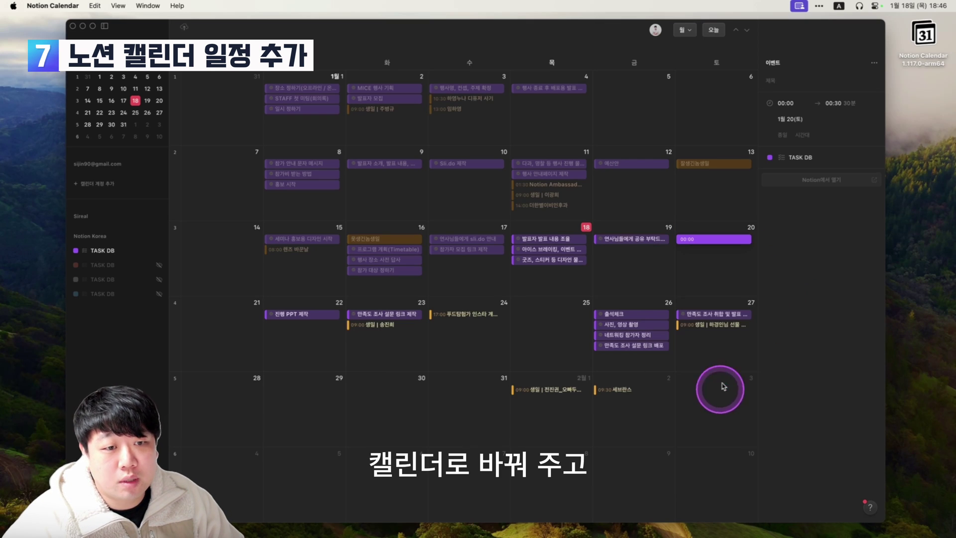
left_click(786, 80)
type("sgt")
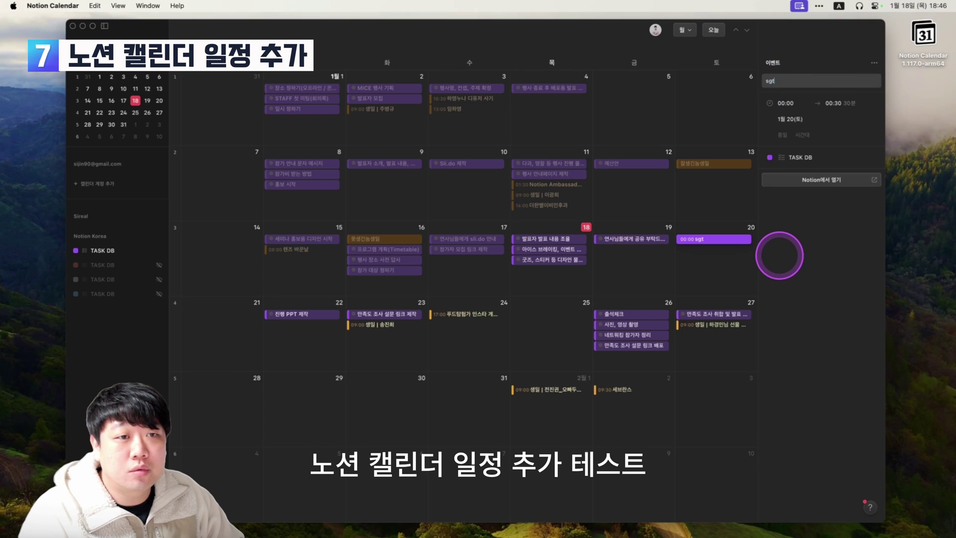
key("ctrl+alt+shift+super+a")
type("캘린더")
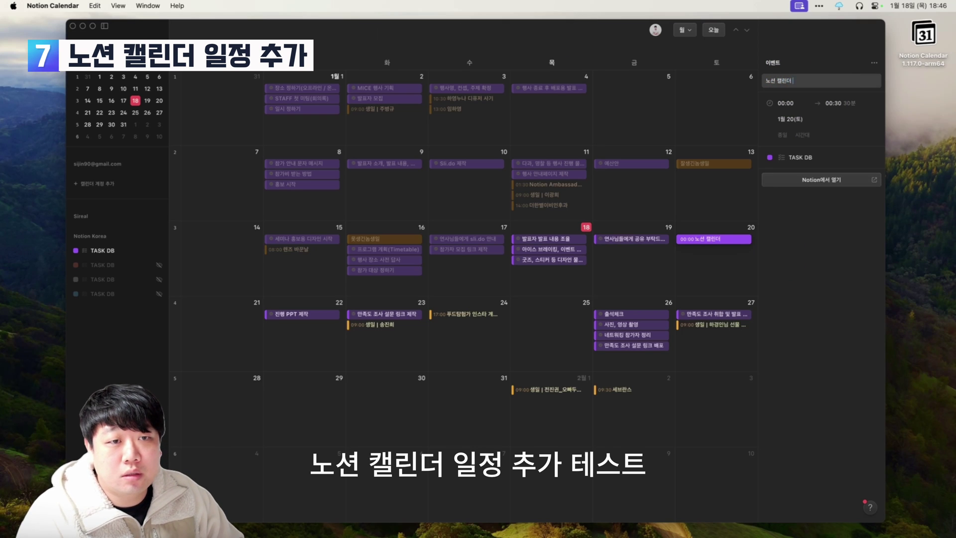
key("BackSpace")
key("BackSpace")
type("일정")
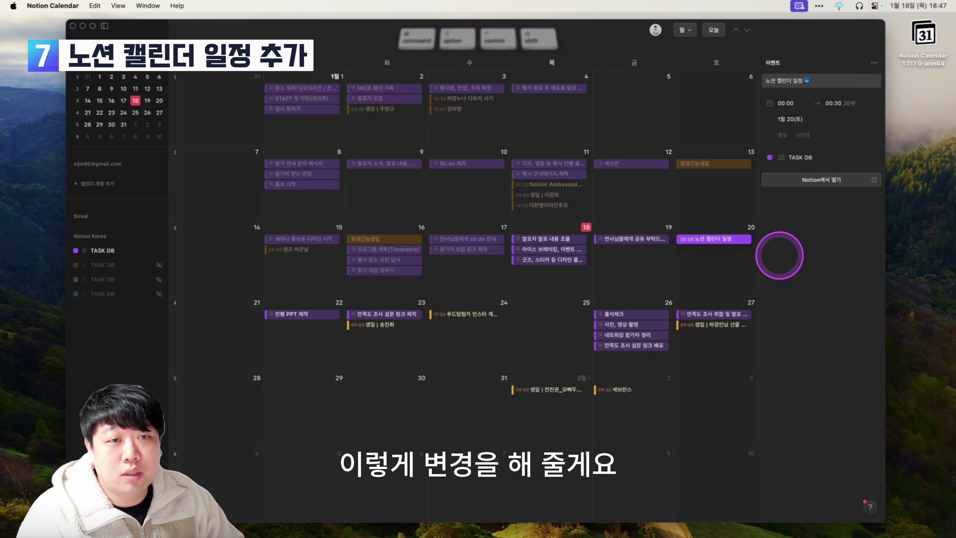
type(" 추가 테스트")
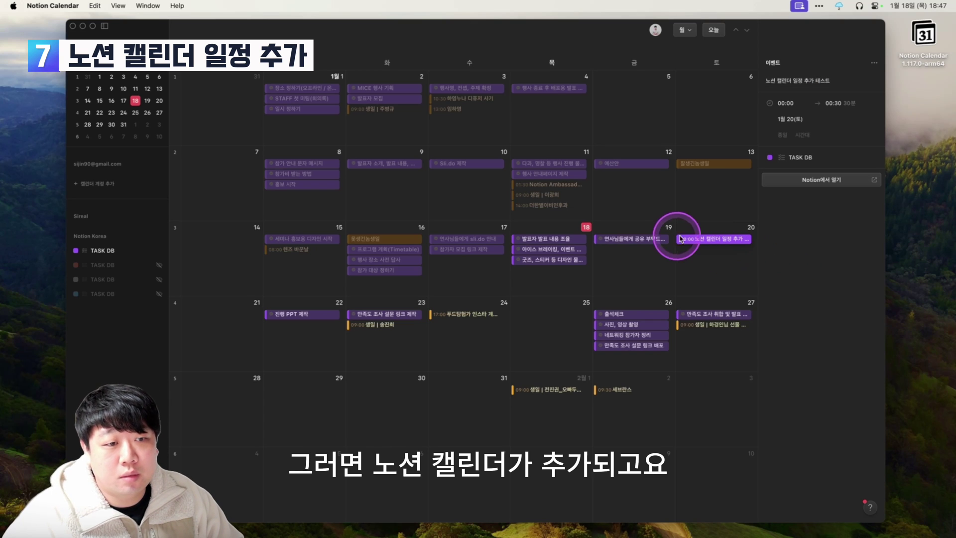
Open the 노션 캘린더 일정 추가 테스트 page in Notion from the January 20 event.
left_click(826, 180)
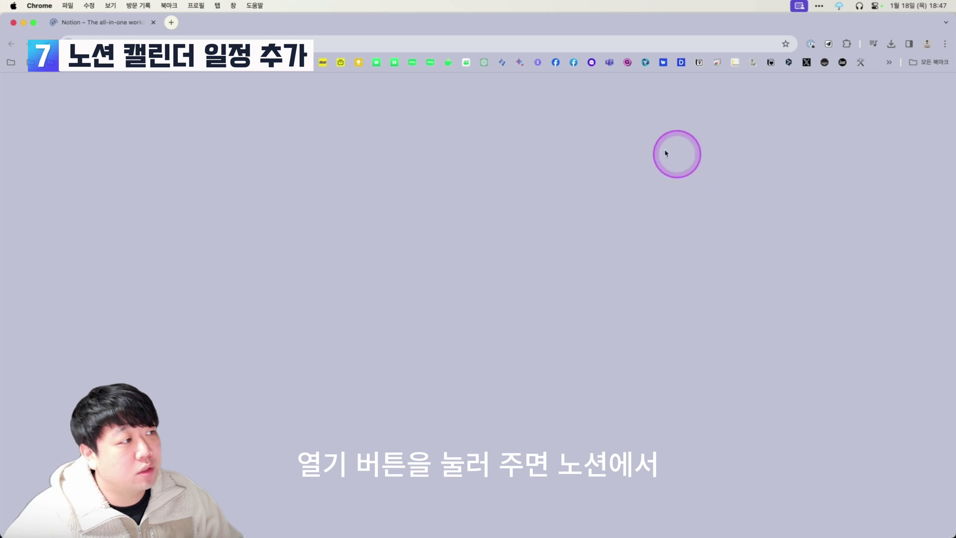
key("super+w")
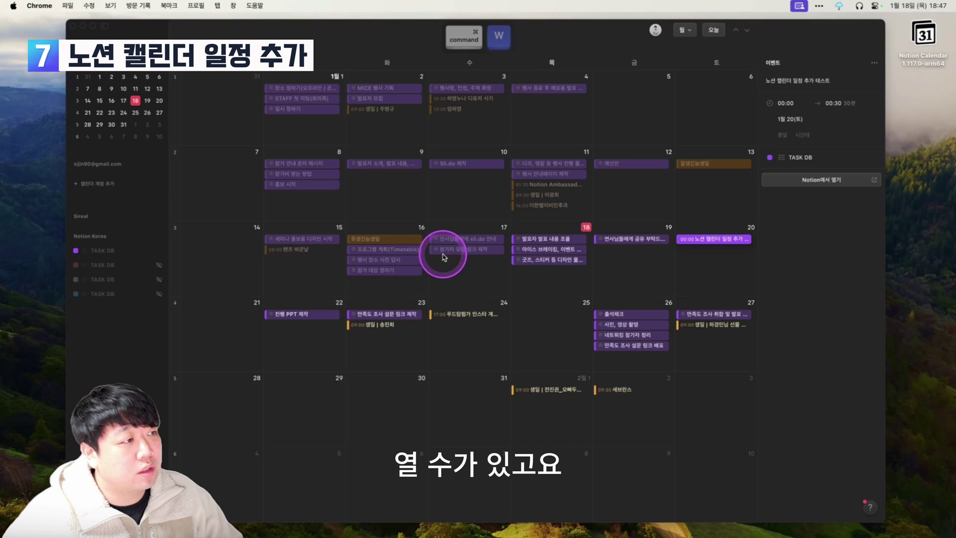
key("ctrl+alt+shift+super+r")
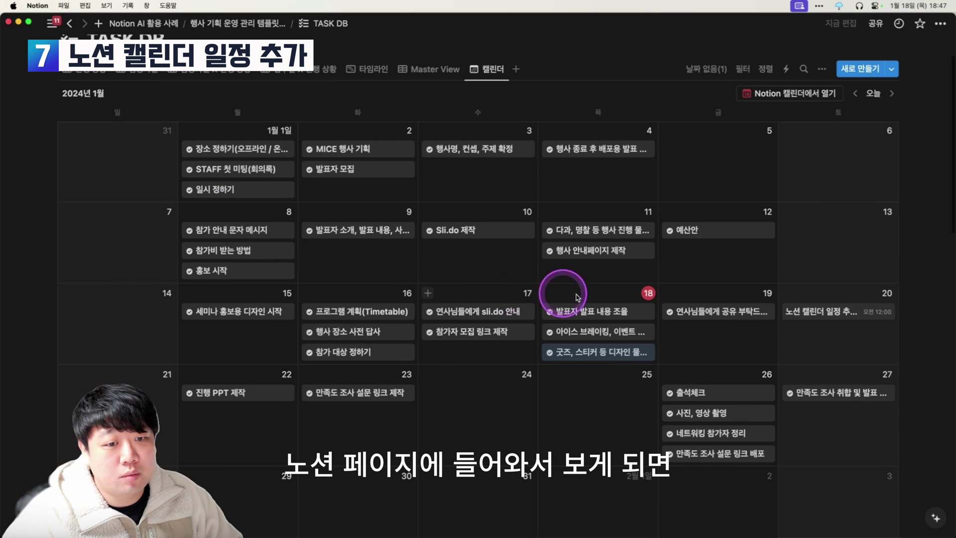
left_click(836, 316)
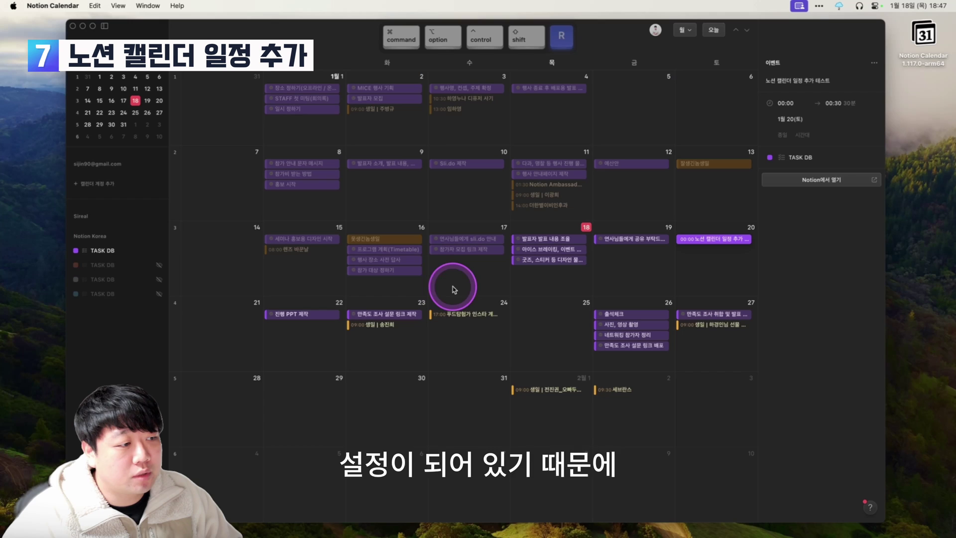
Set the January 20 test event's start to 15:00 and end to 20:00, then view it in Notion.
left_click(832, 156)
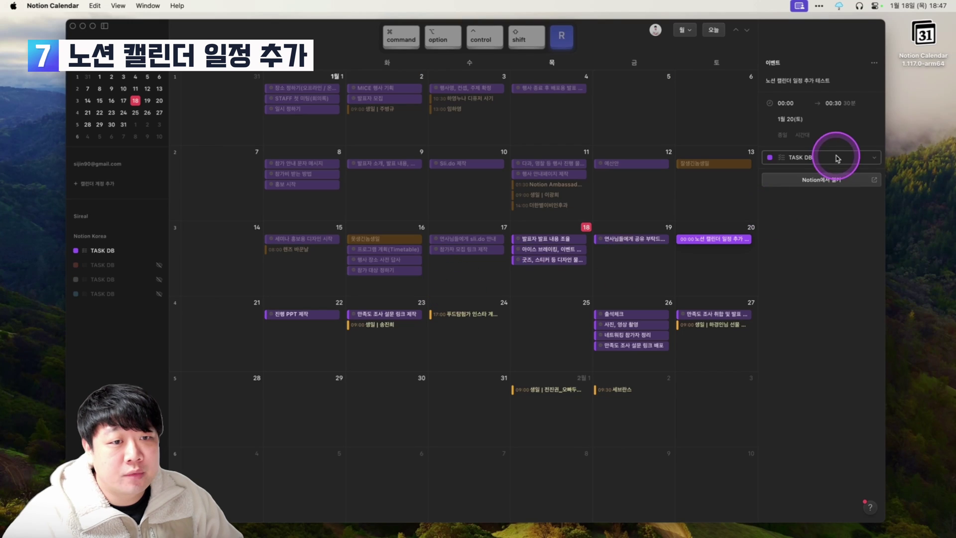
left_click(790, 105)
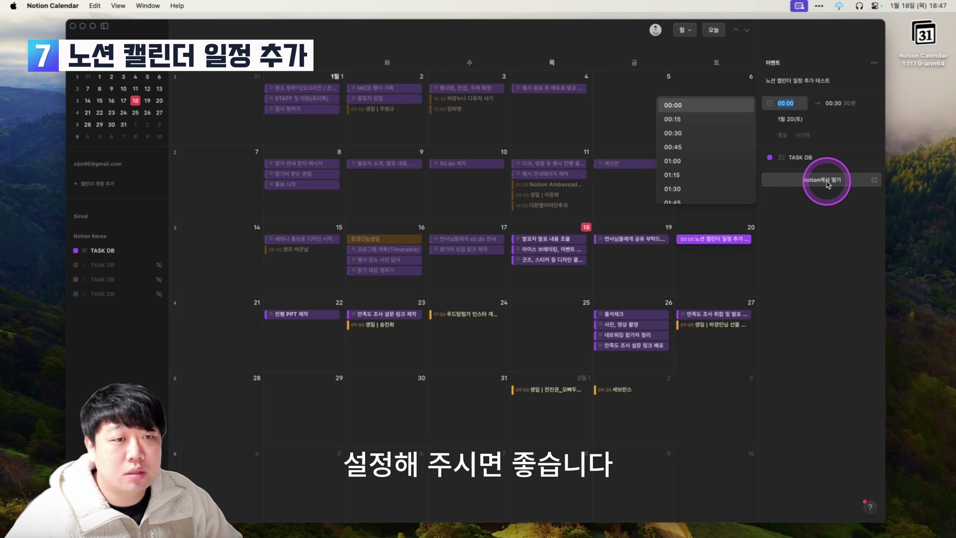
type("15")
key("Return")
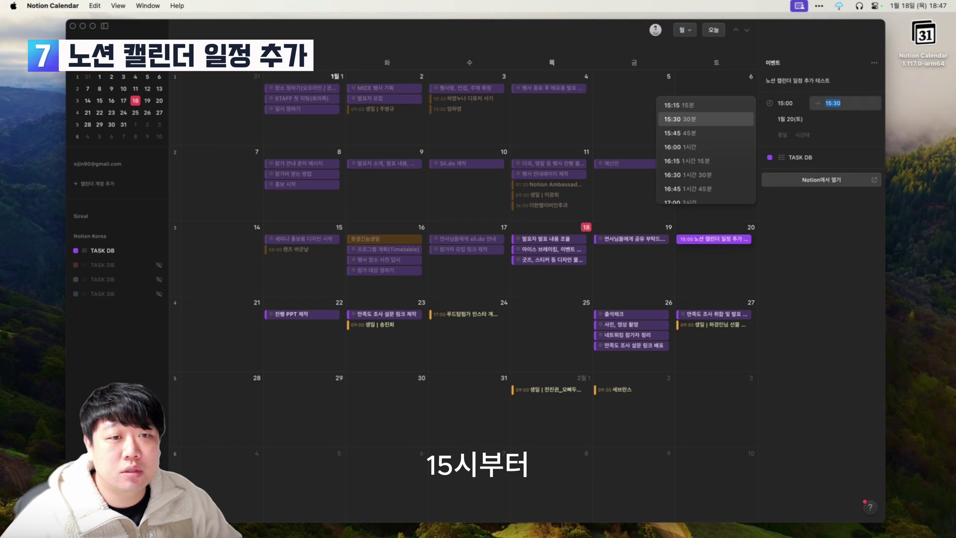
type("2000")
key("Return")
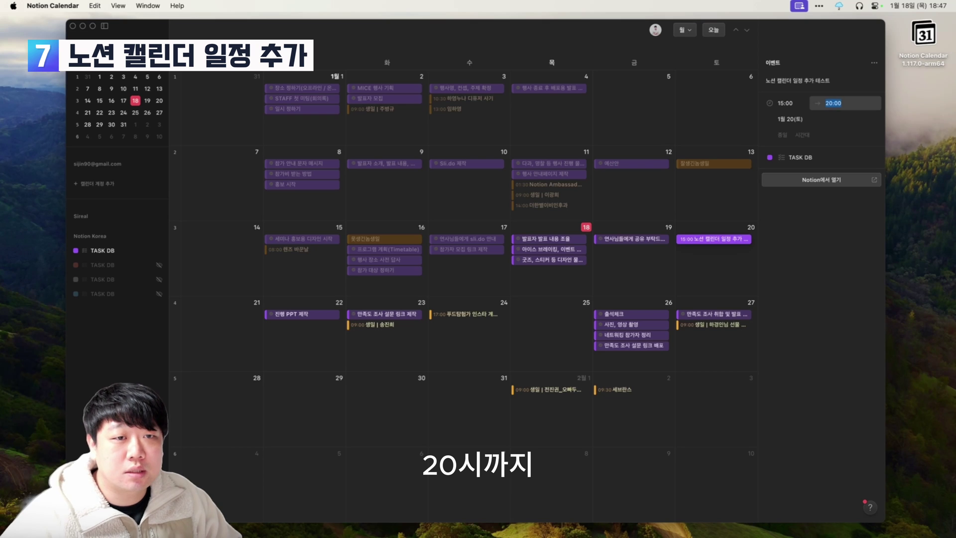
key("ctrl+alt+shift+super+r")
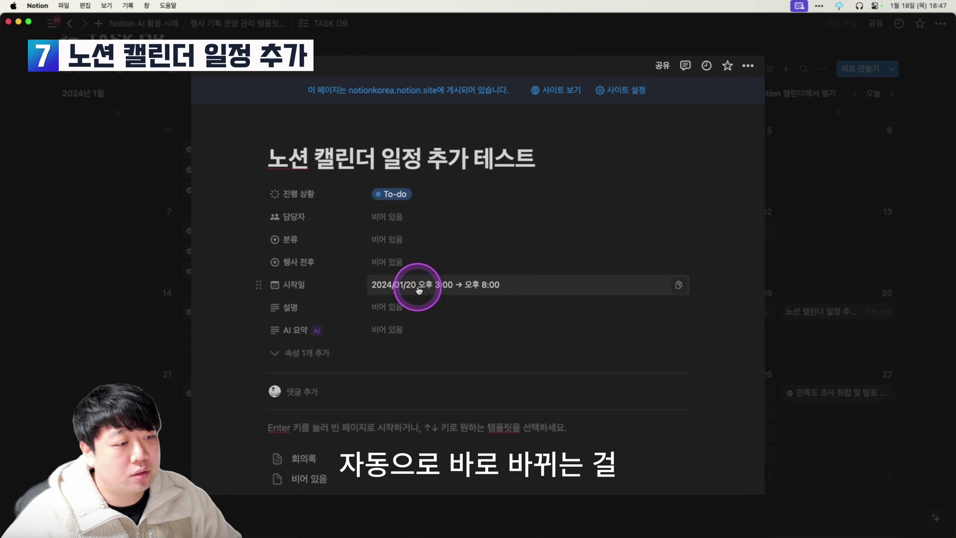
Clear the 8:00 PM end time in the task's 시작일 date picker.
key("ctrl+alt+shift+super+r")
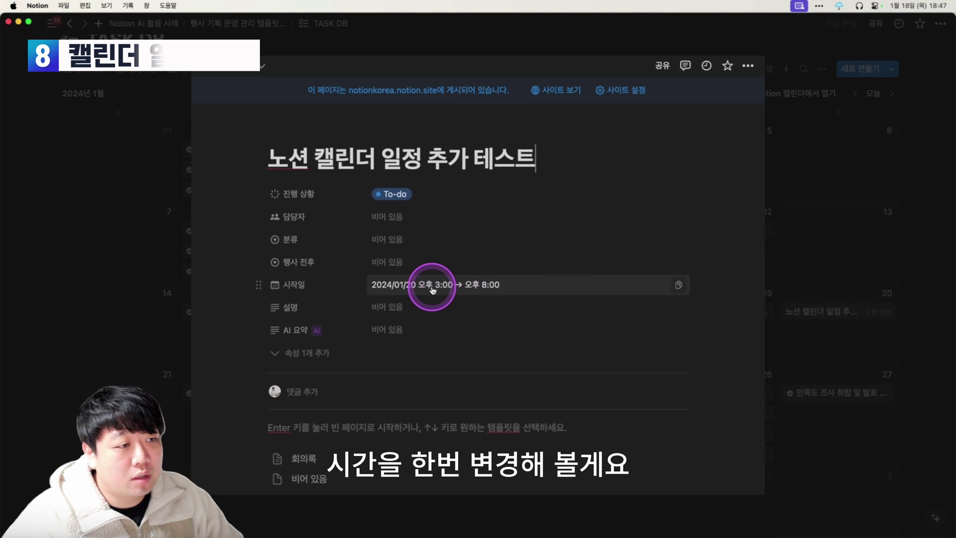
left_click(448, 288)
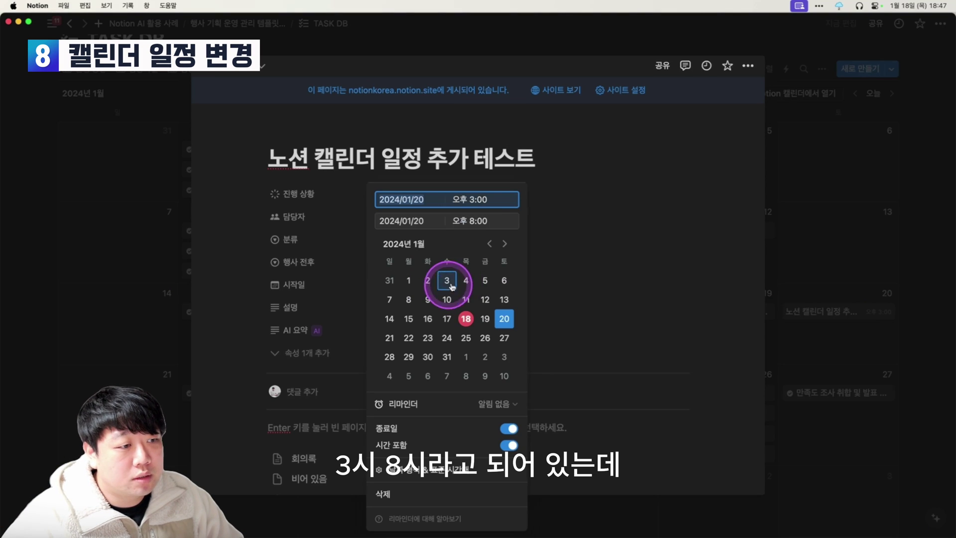
left_click(485, 219)
key("BackSpace")
key("BackSpace")
key("BackSpace")
key("BackSpace")
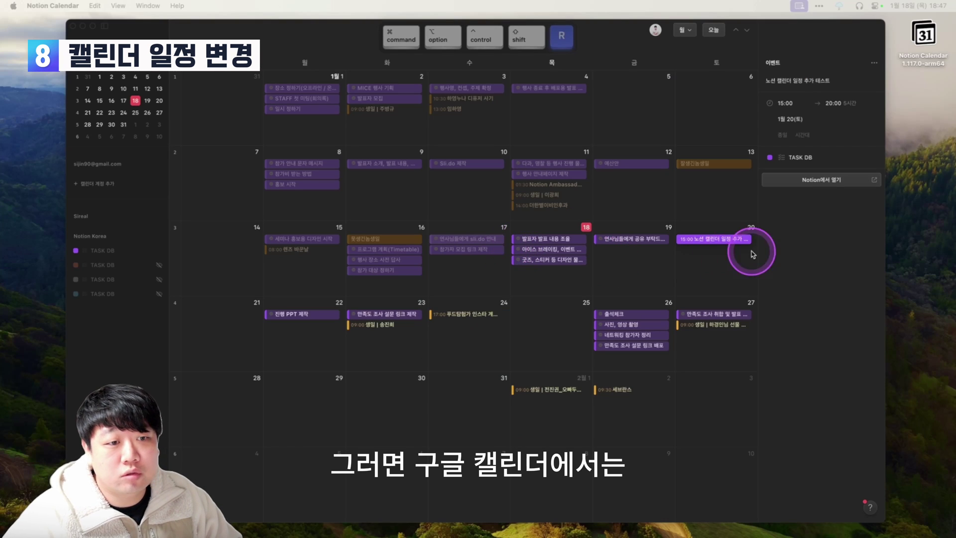
Open the synced January 20 event in Notion Calendar and inspect its end time.
left_click(706, 239)
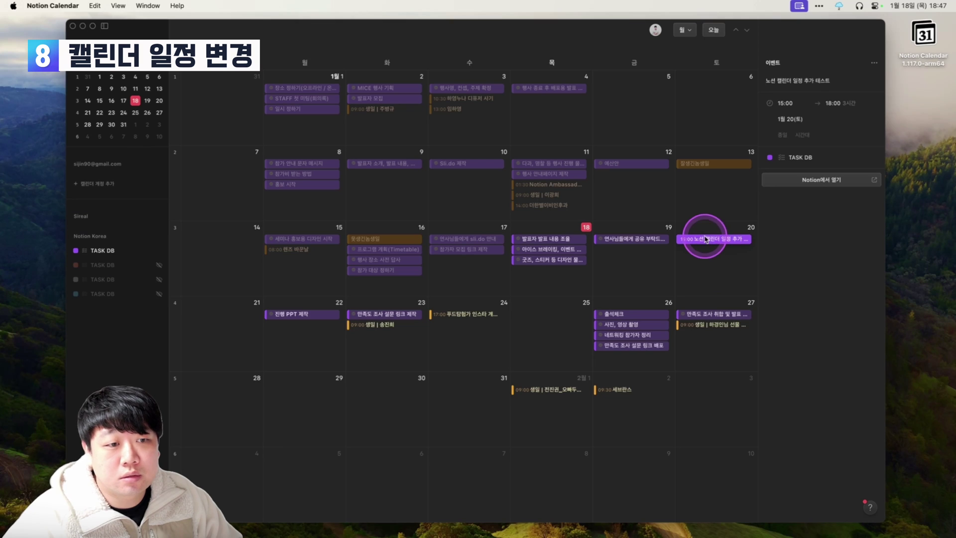
left_click(836, 105)
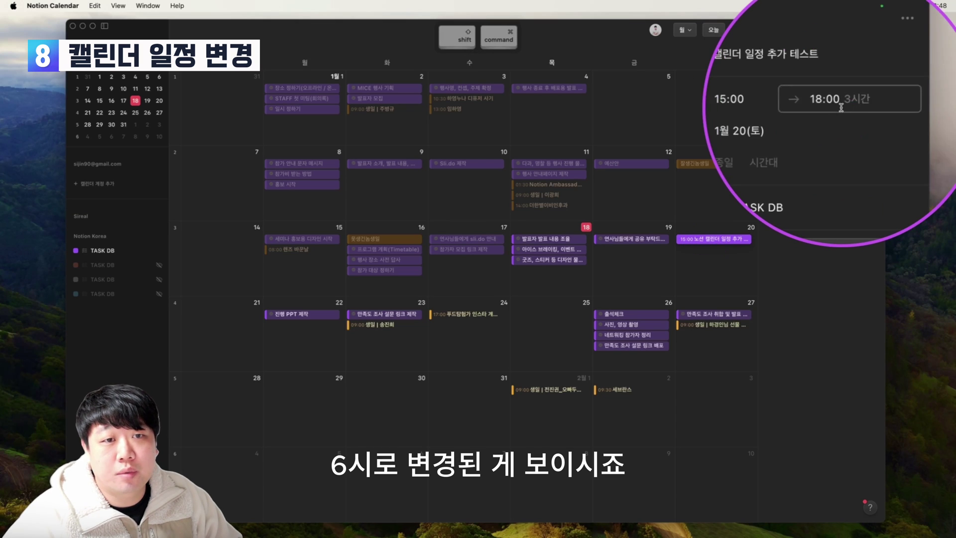
key("shift")
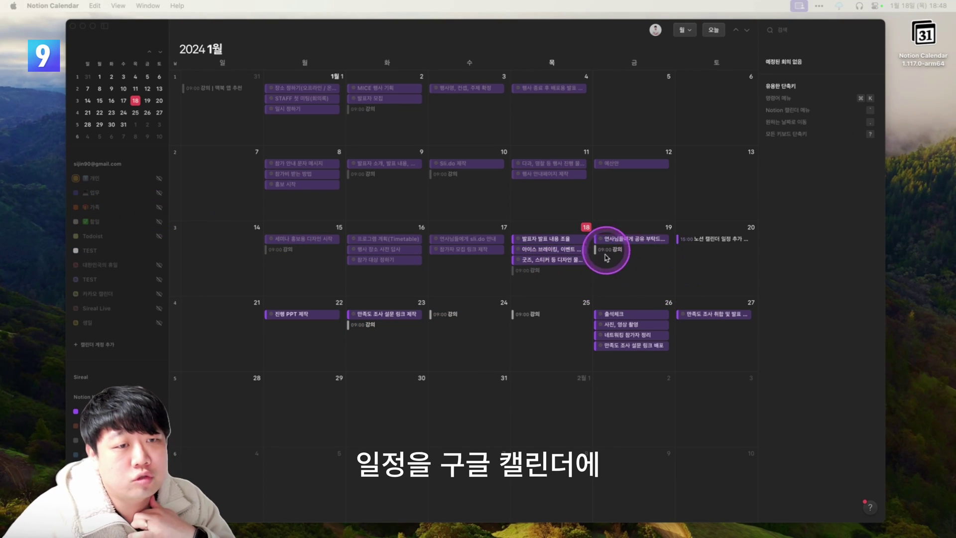
Create a January 19 event in the TEST calendar titled 구글 계정에 일정 추가.
double_click(635, 276)
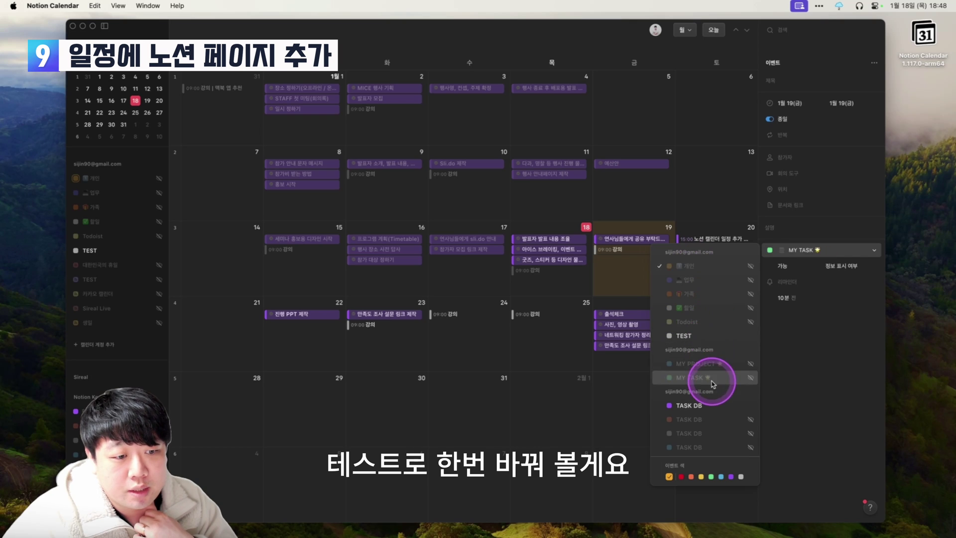
left_click(685, 339)
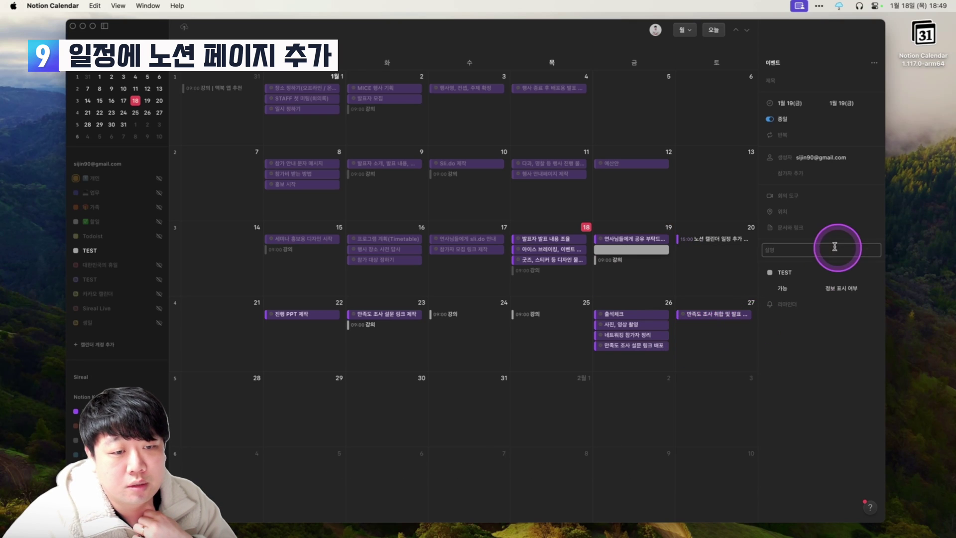
left_click(782, 81)
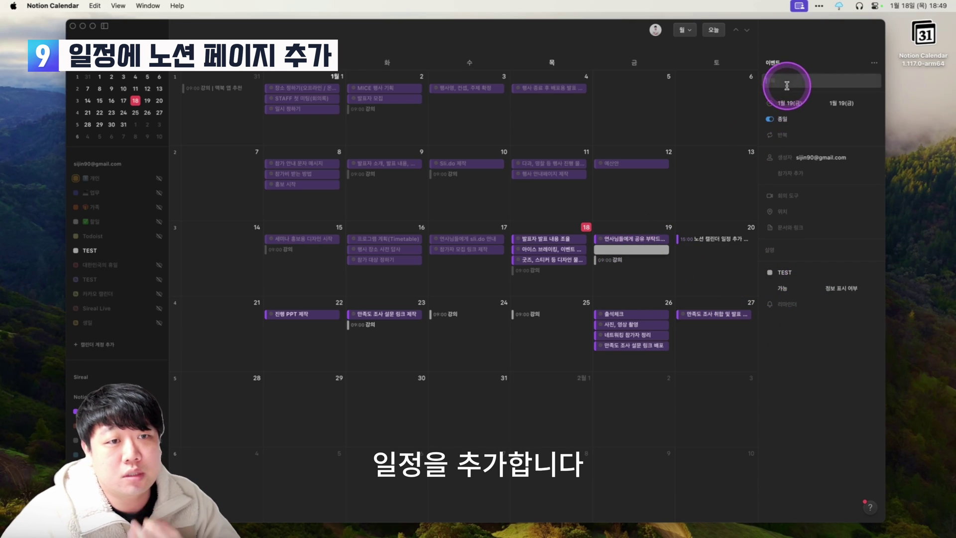
type("구글")
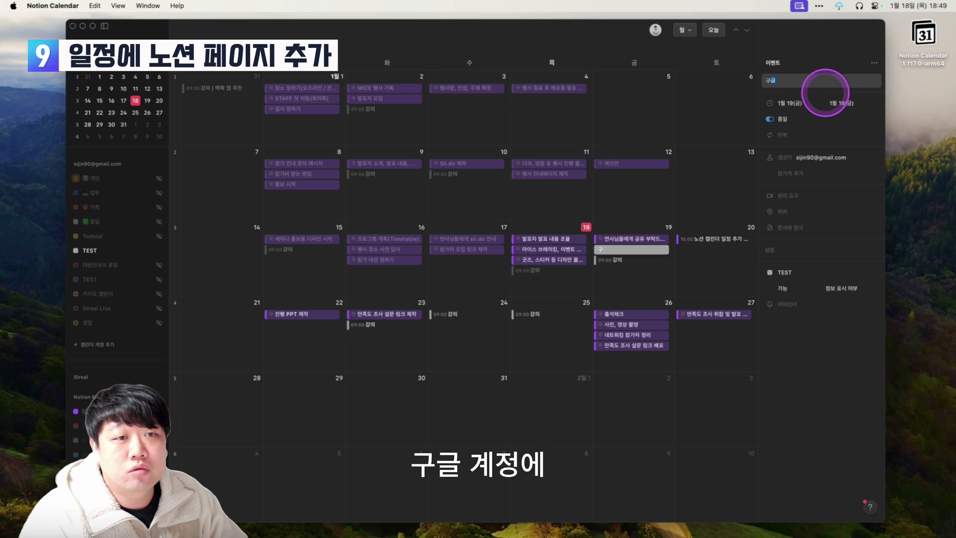
type(" 계정에 일정 추가")
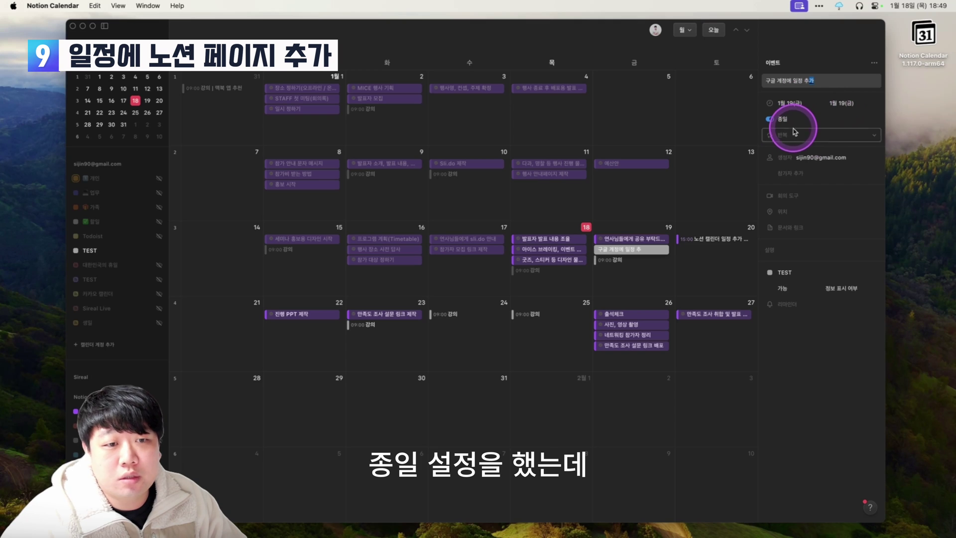
Link the 난이도 별 할 일 관리 page to the event and start a new Notion page.
left_click(807, 228)
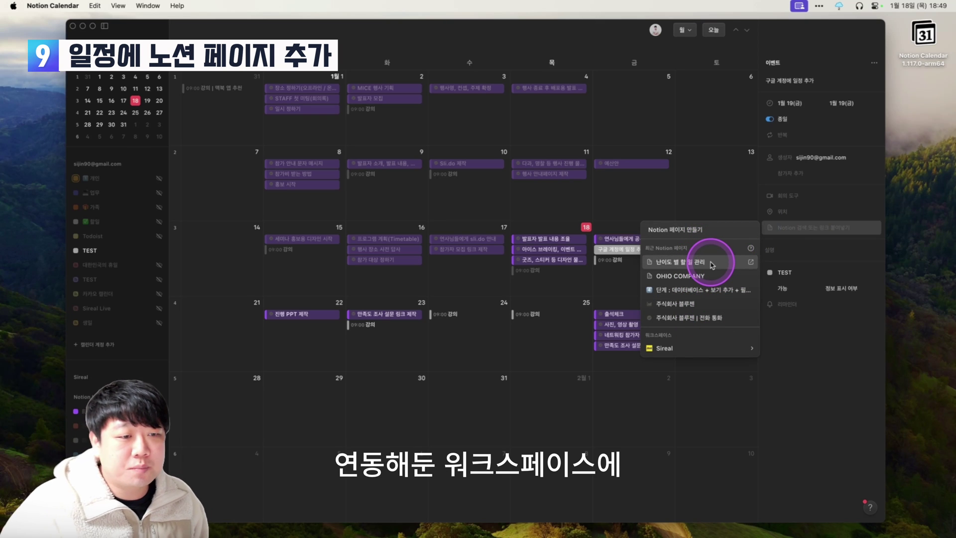
left_click(708, 267)
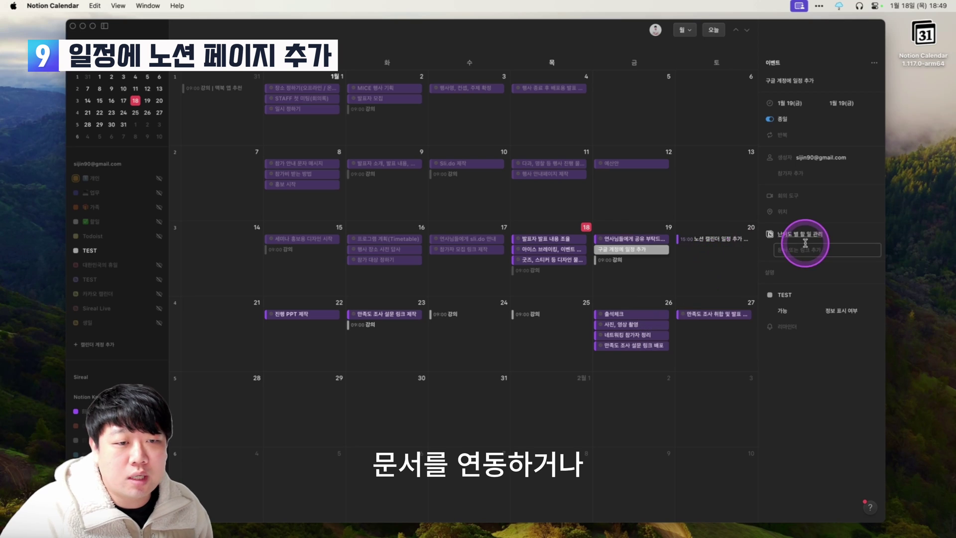
left_click(792, 250)
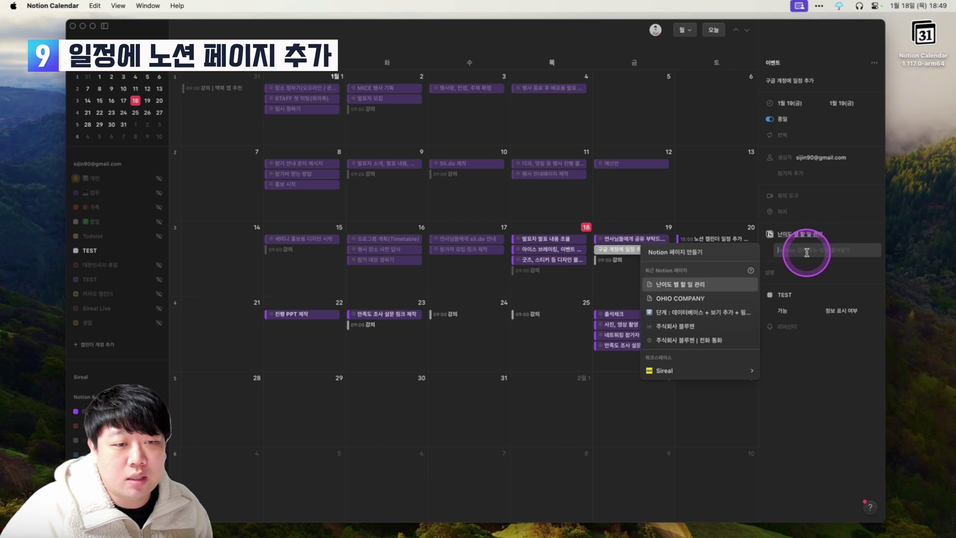
left_click(703, 253)
left_click(532, 226)
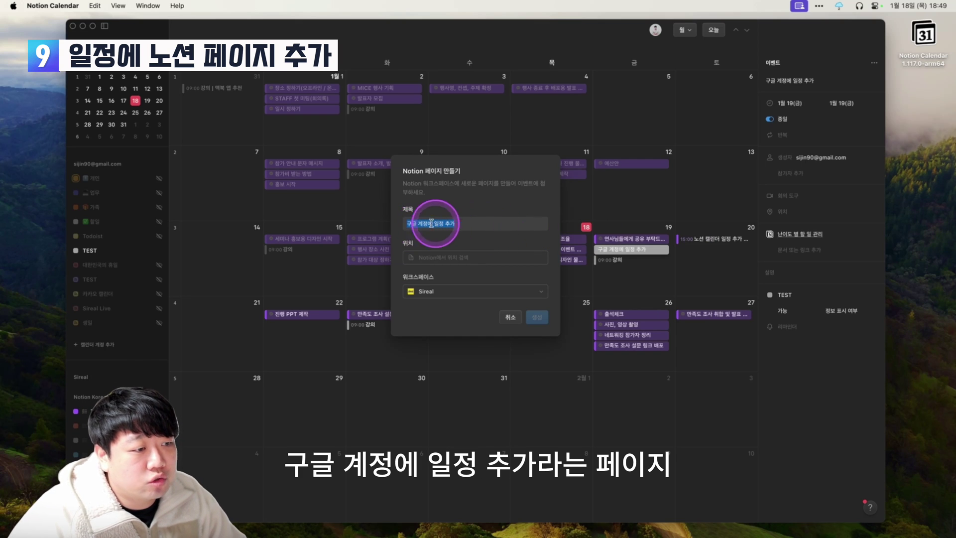
Create the 구글 계정에 일정 추가 page in Notion Korea under 노션 캘린더 일정 추가 테스트.
left_click(456, 292)
left_click(454, 322)
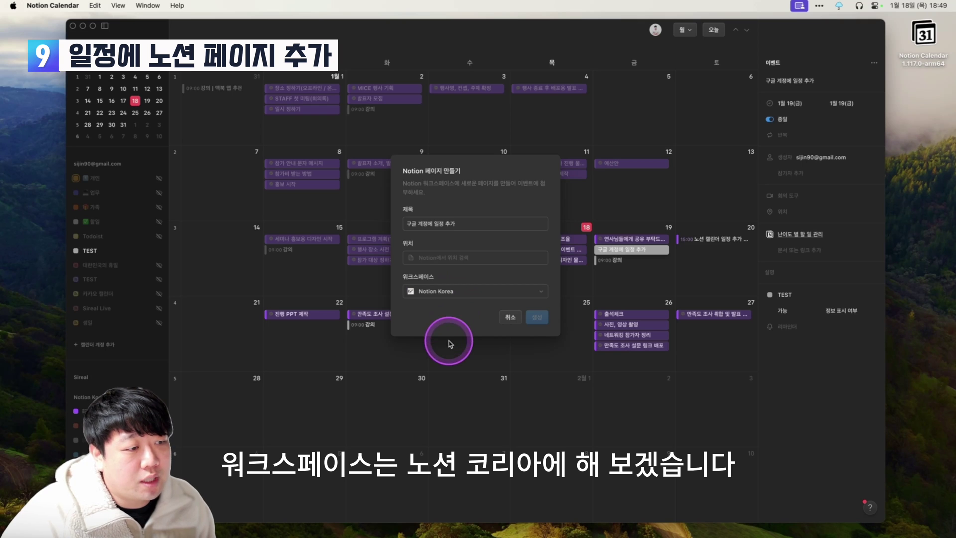
left_click(458, 258)
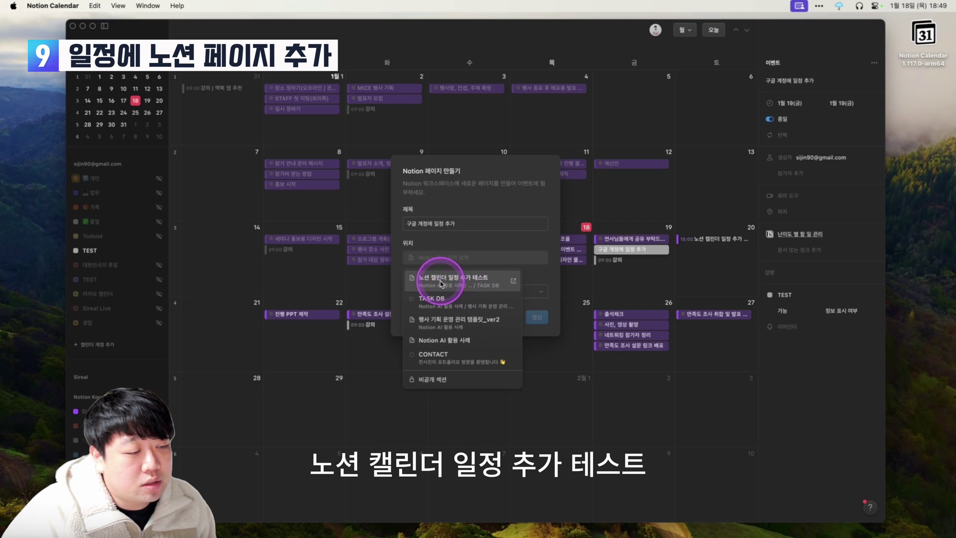
left_click(482, 287)
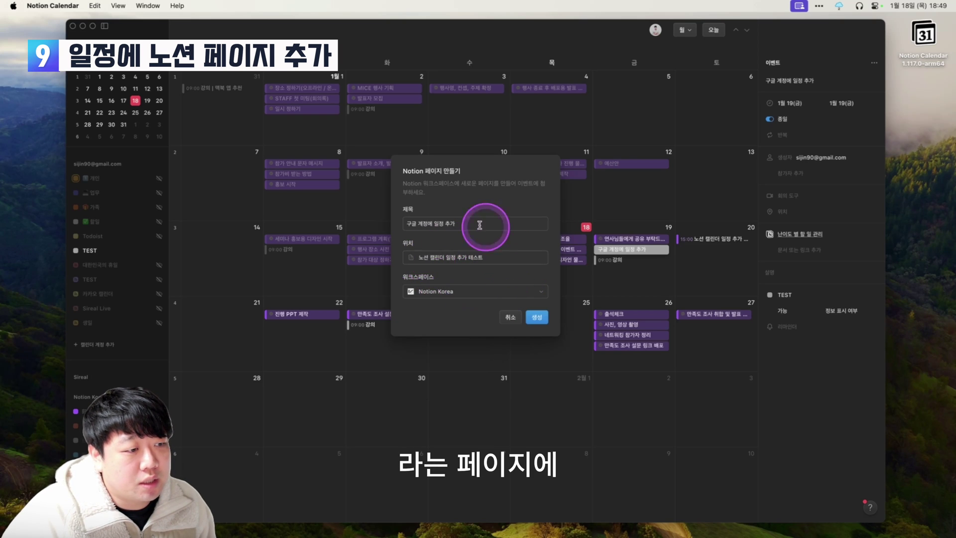
left_click(534, 317)
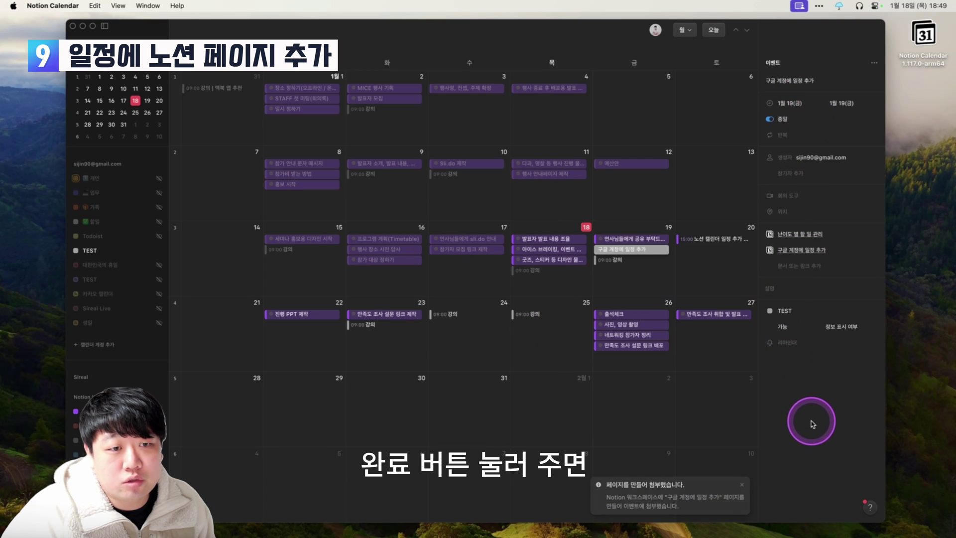
Open the 구글 계정에 일정 추가 sub-page from the task page, then return to the parent page.
left_click(646, 285)
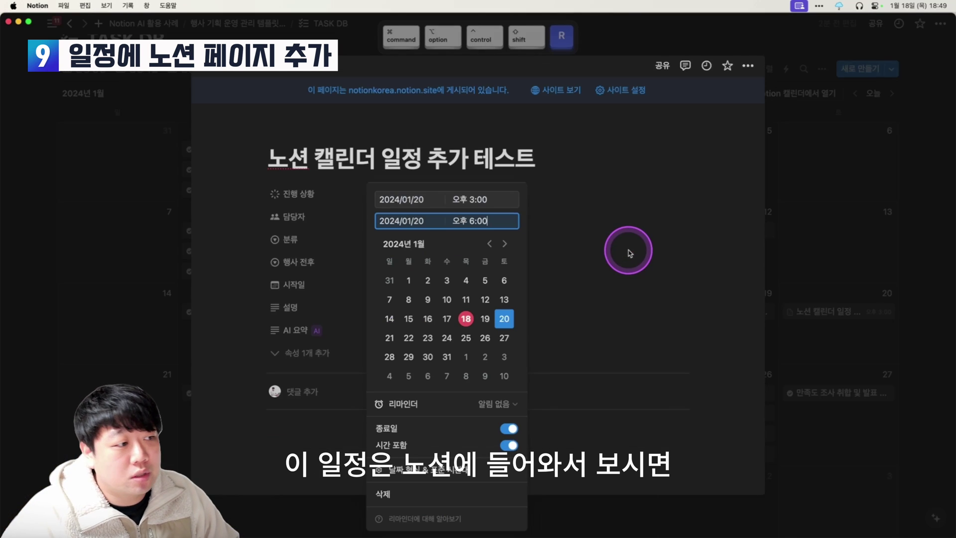
left_click(534, 299)
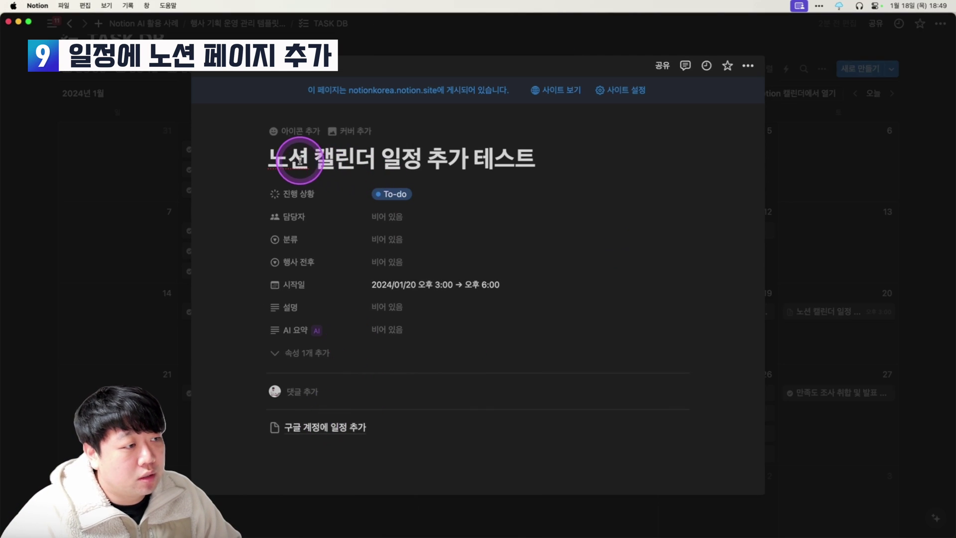
left_click_drag(289, 160, 512, 168)
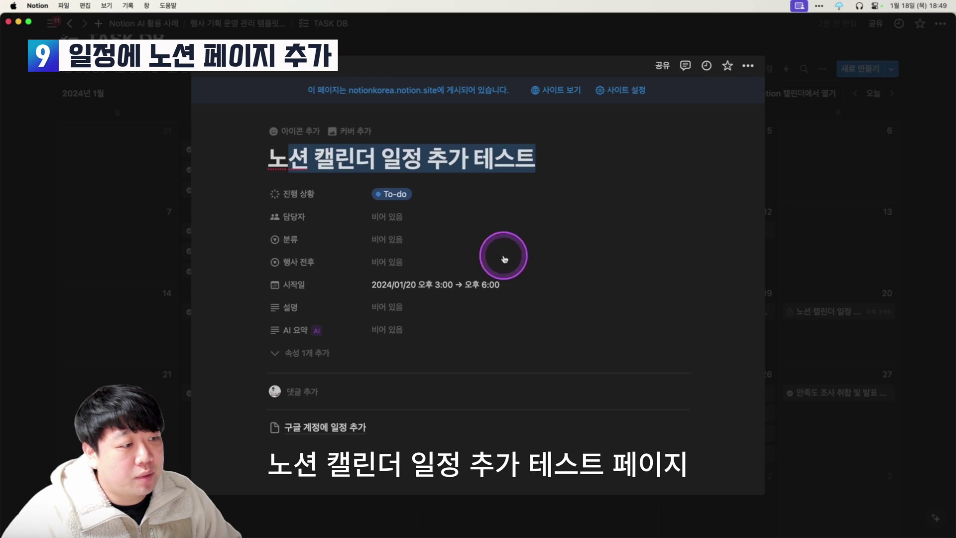
left_click(339, 428)
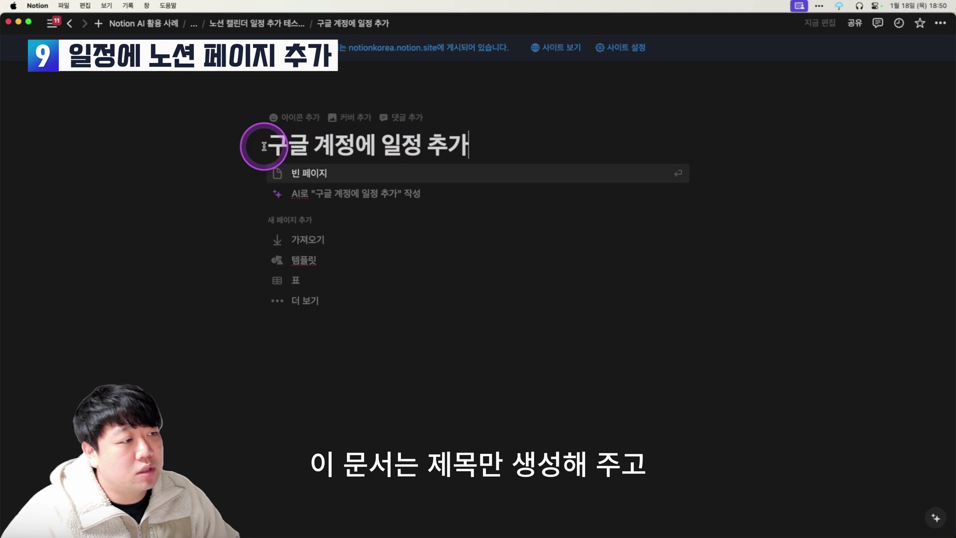
key("super+bracketleft")
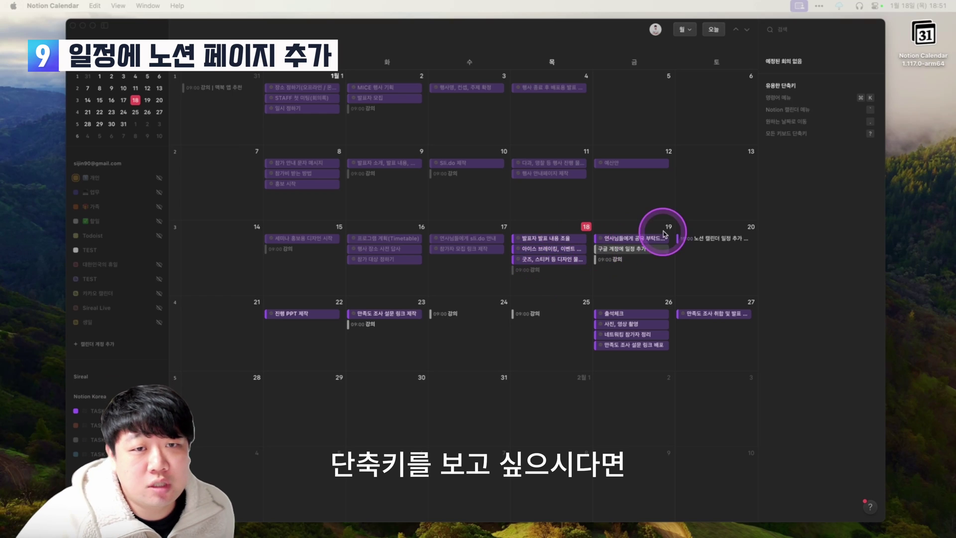
Open the help menu's 단축키 list and scroll through the keyboard shortcuts.
left_click(871, 508)
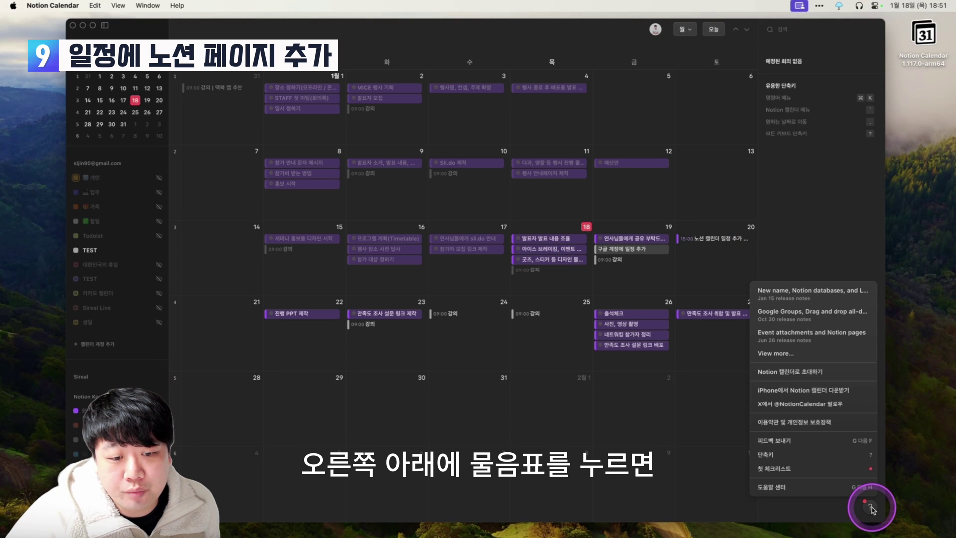
left_click(815, 457)
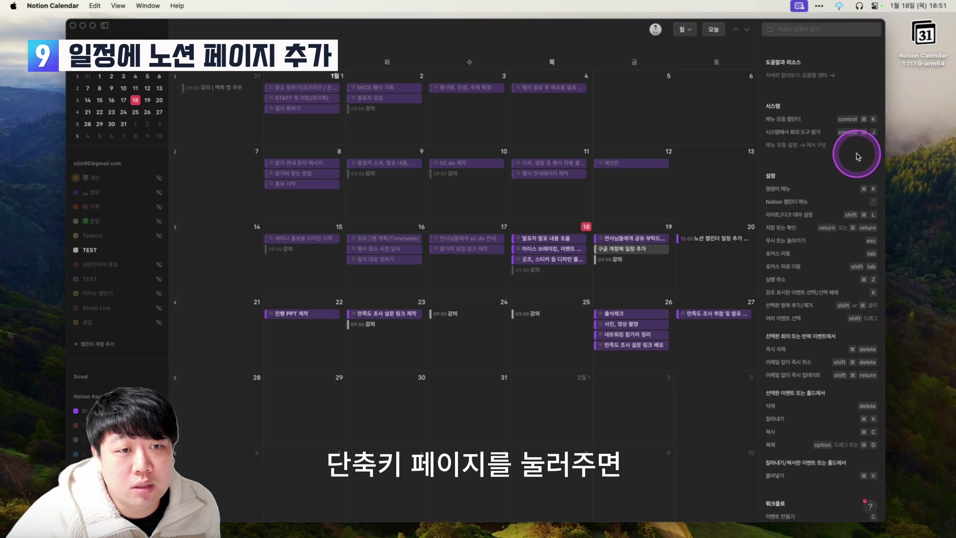
scroll(820, 175, "down", 3)
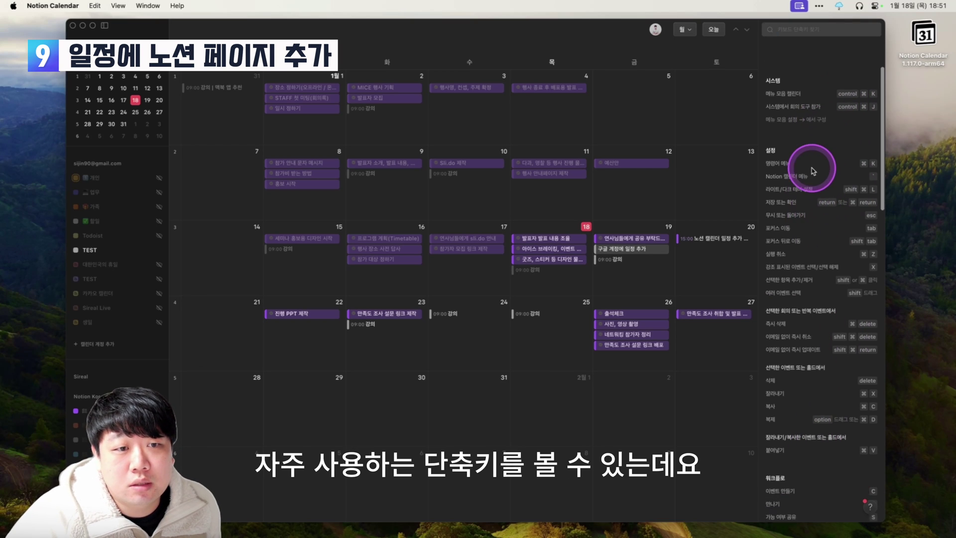
scroll(819, 193, "down", 3)
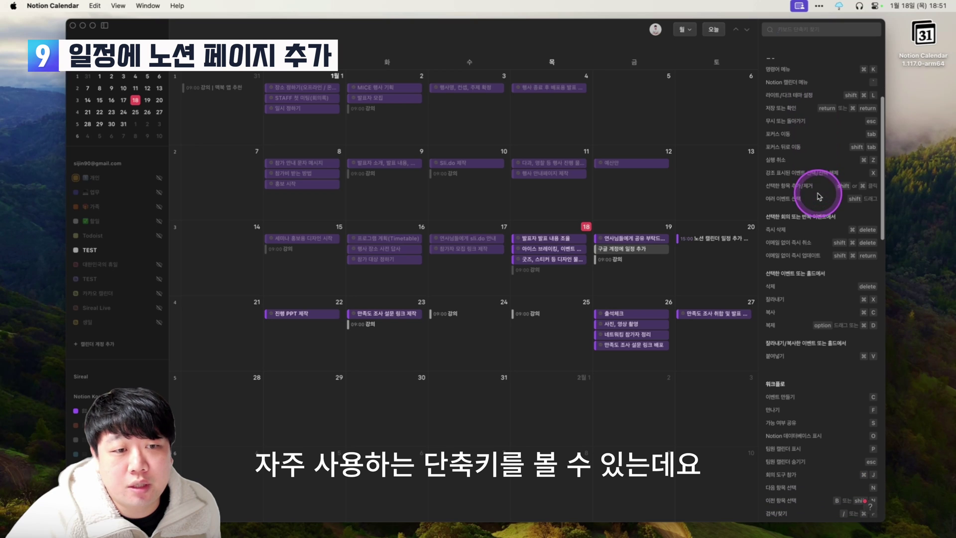
scroll(820, 177, "down", 2)
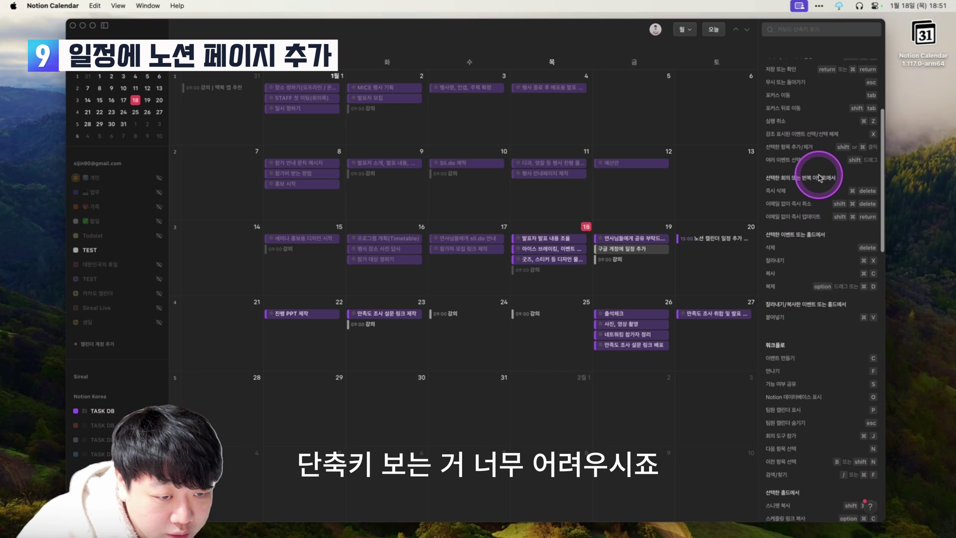
scroll(833, 297, "up", 8)
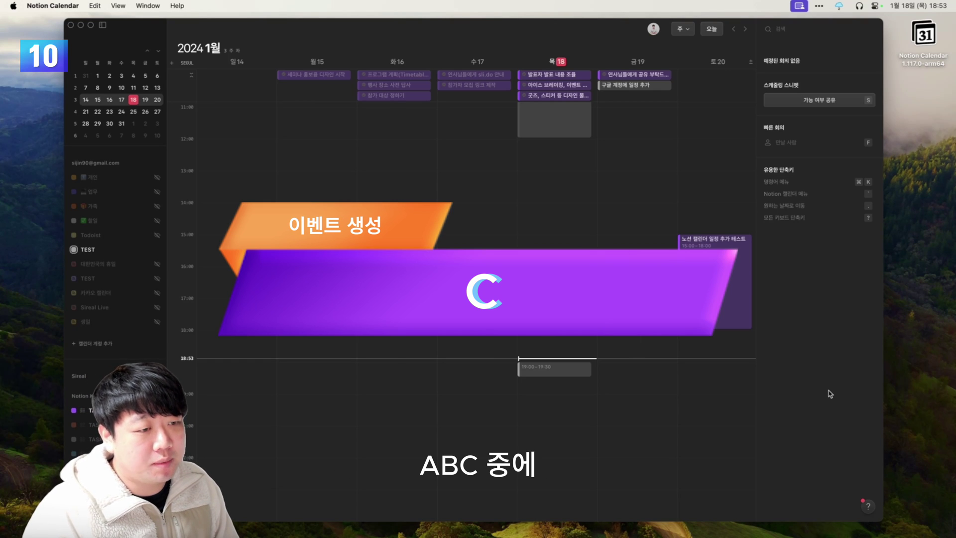
Create a January 18 event titled 강의 | 연세대학교 running 20:00–22:00.
key("c")
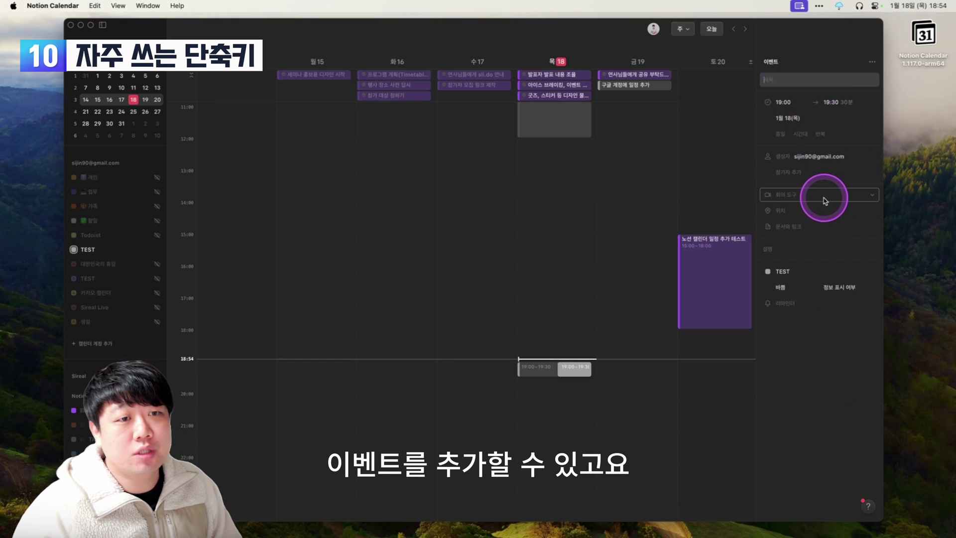
type("강의 |")
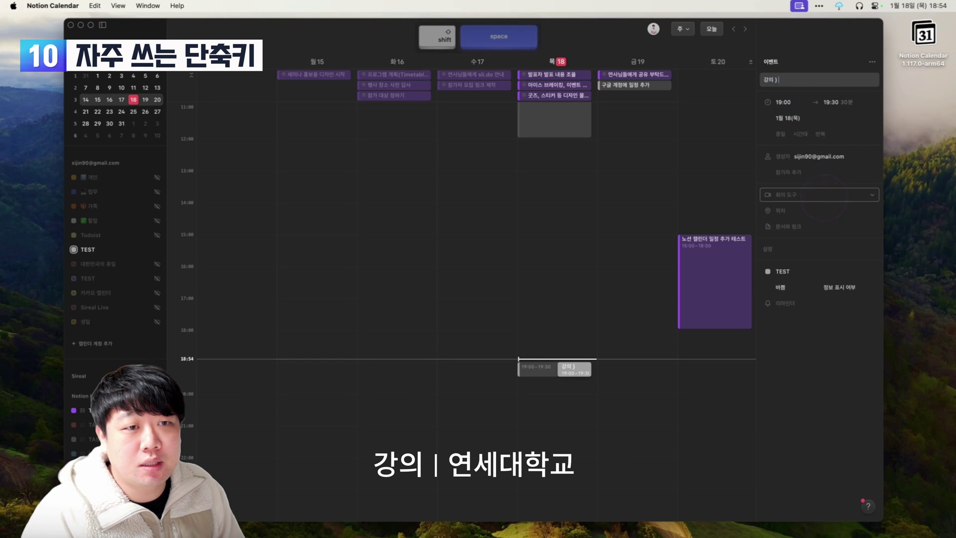
type(" 연세대학교")
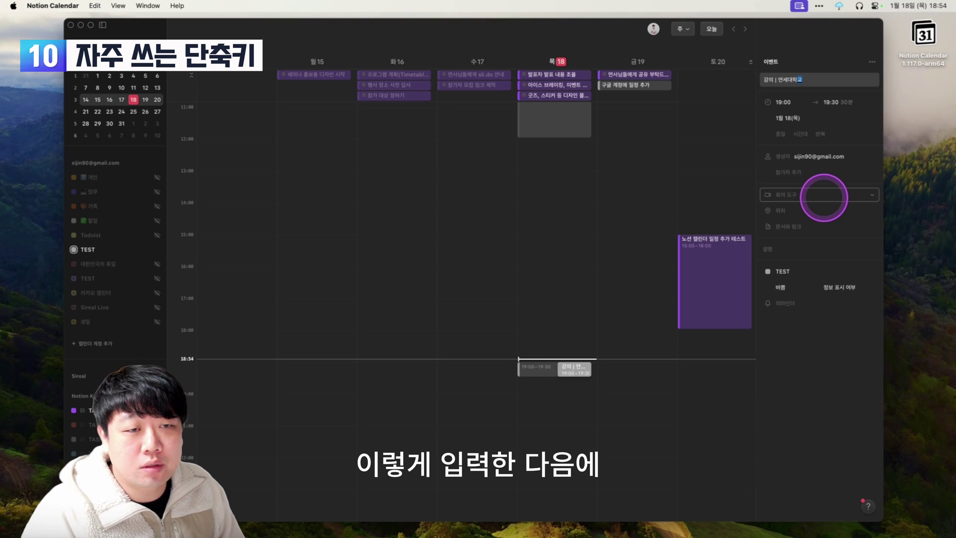
key("Tab")
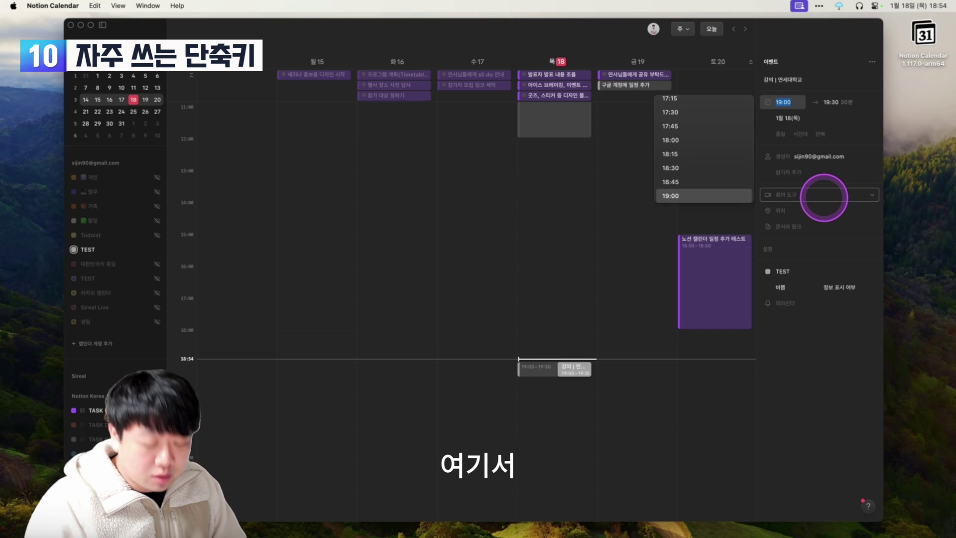
type("2000")
key("Tab")
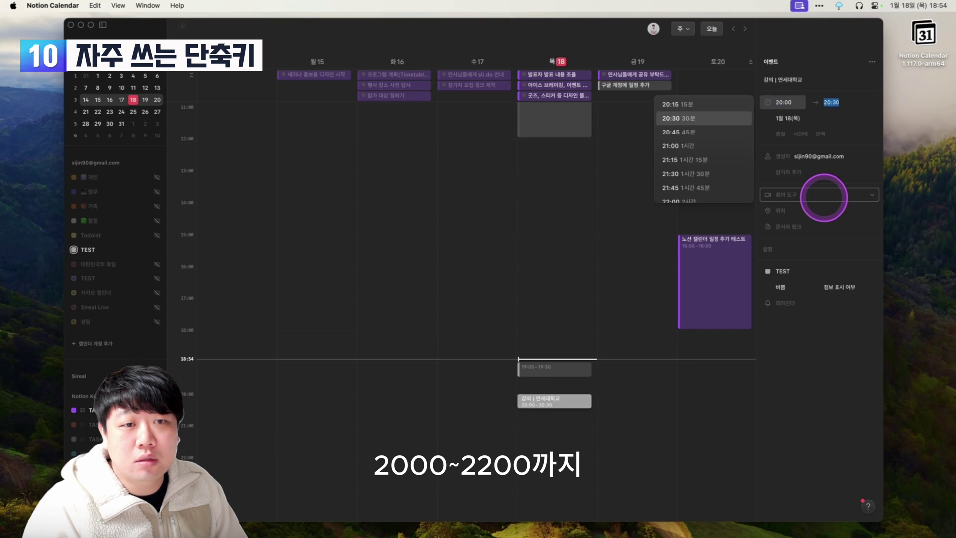
type("2200")
key("Return")
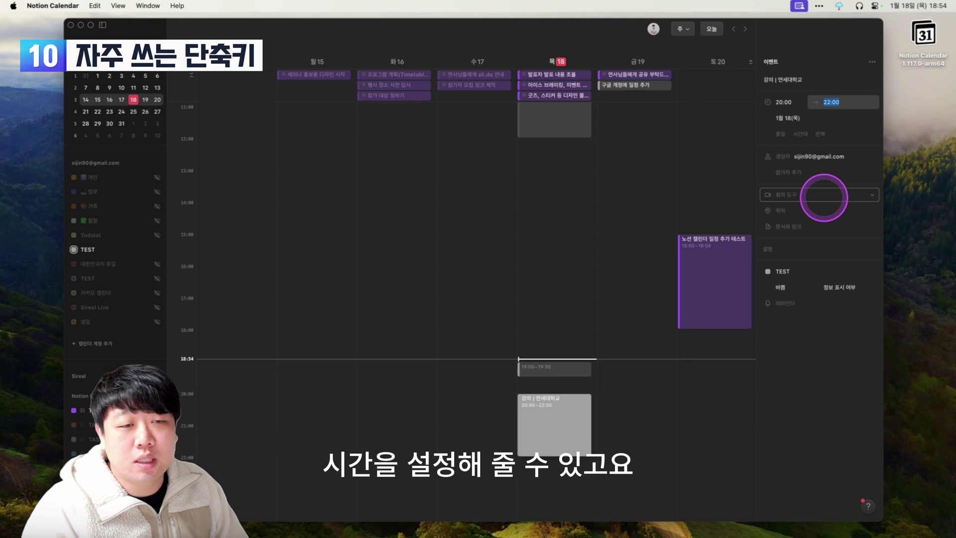
Keep the date, skip participants and attach a Zoom meeting to the event.
key("Tab")
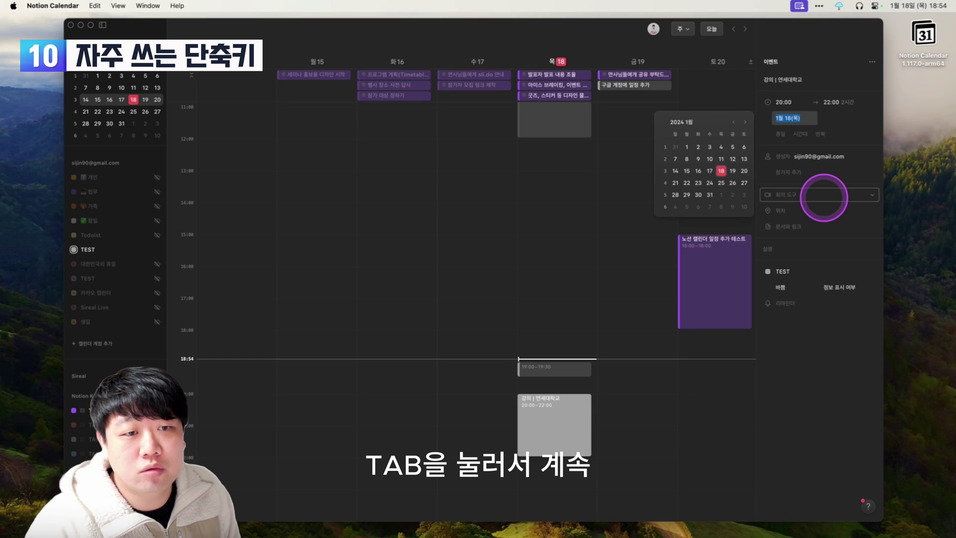
key("Tab")
key("Tab")
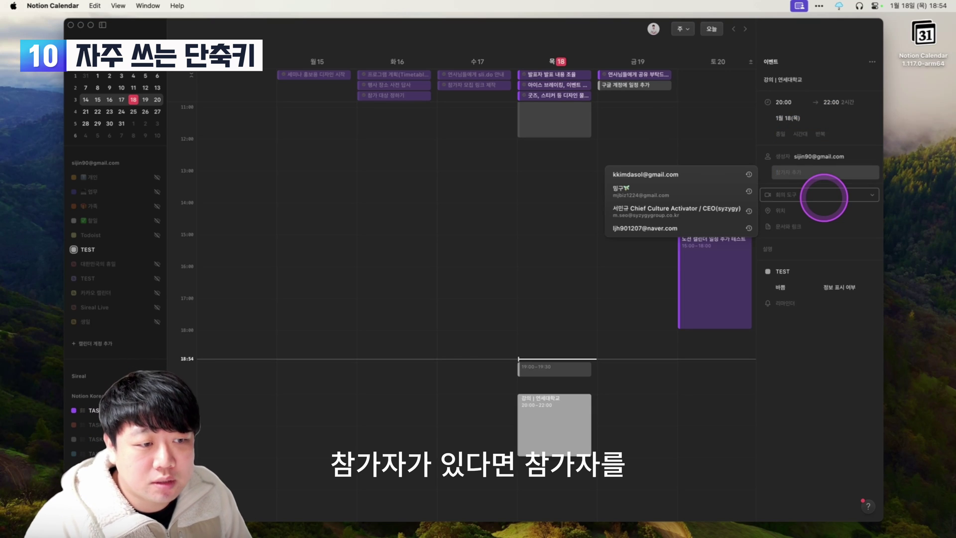
key("Tab")
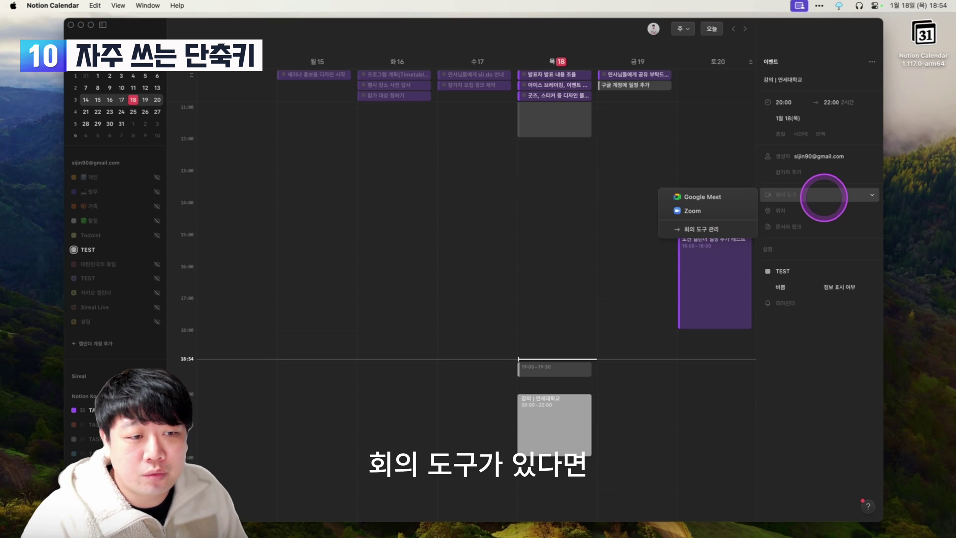
key("Tab")
key("shift+Tab")
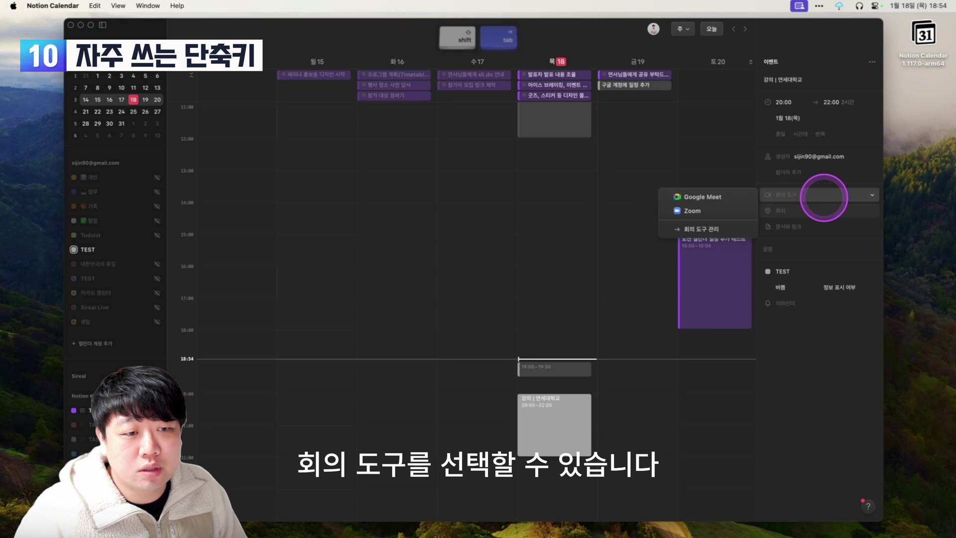
key("Down")
key("Return")
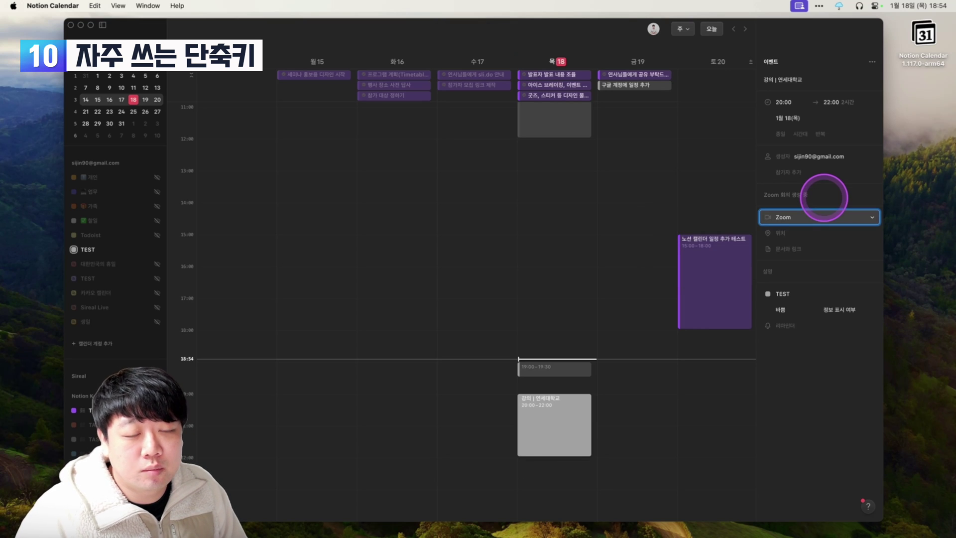
Set the event location to 연세대학교 신촌캠퍼스 and dismiss the Notion page suggestions.
key("Tab")
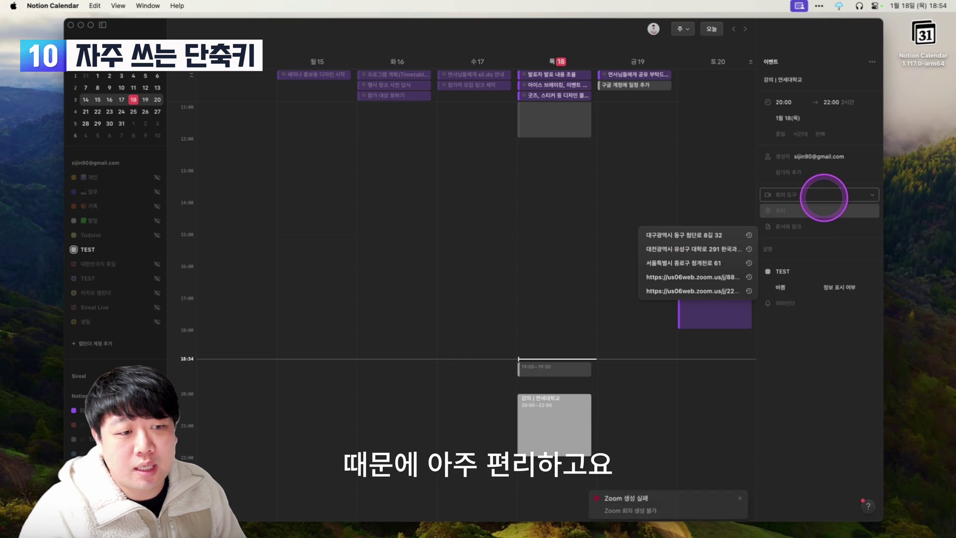
type("연ㅅ세대하")
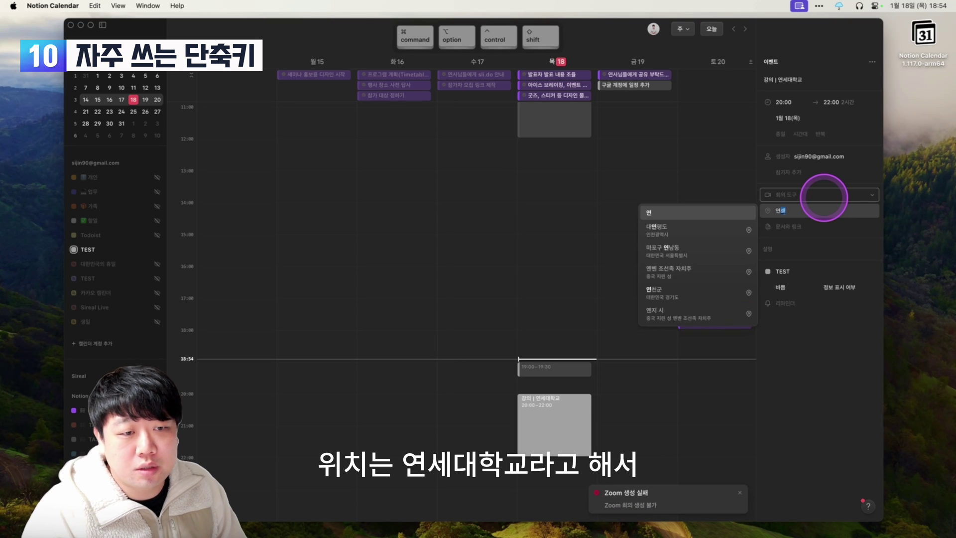
key("Down")
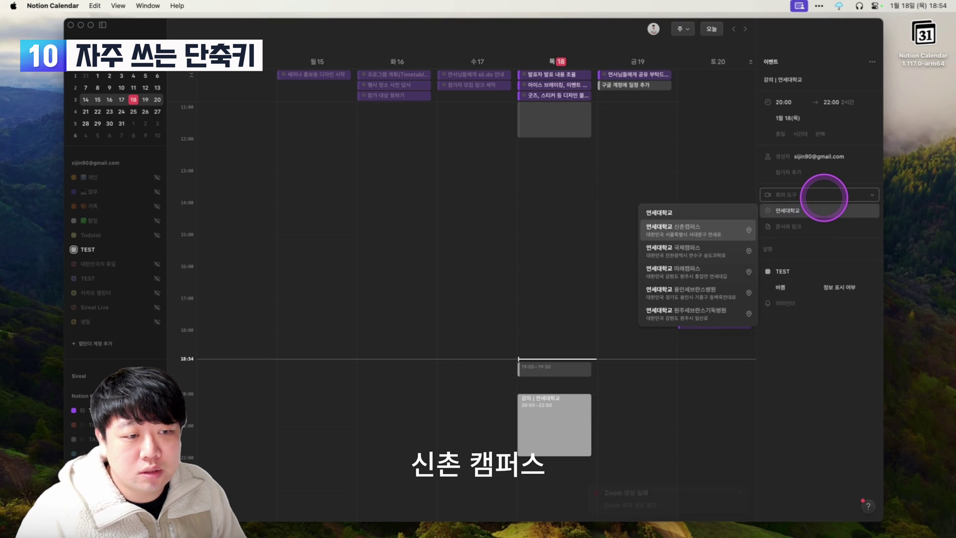
key("Return")
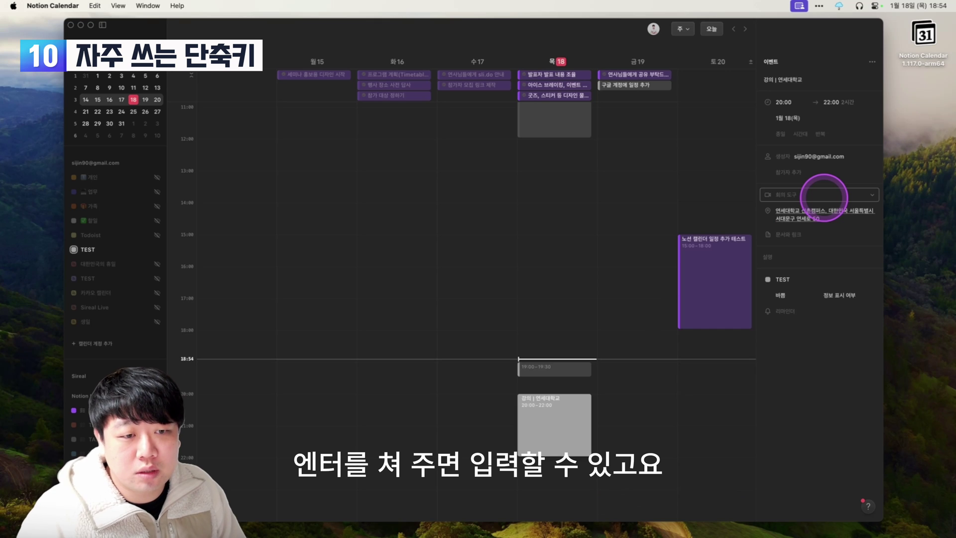
key("Tab")
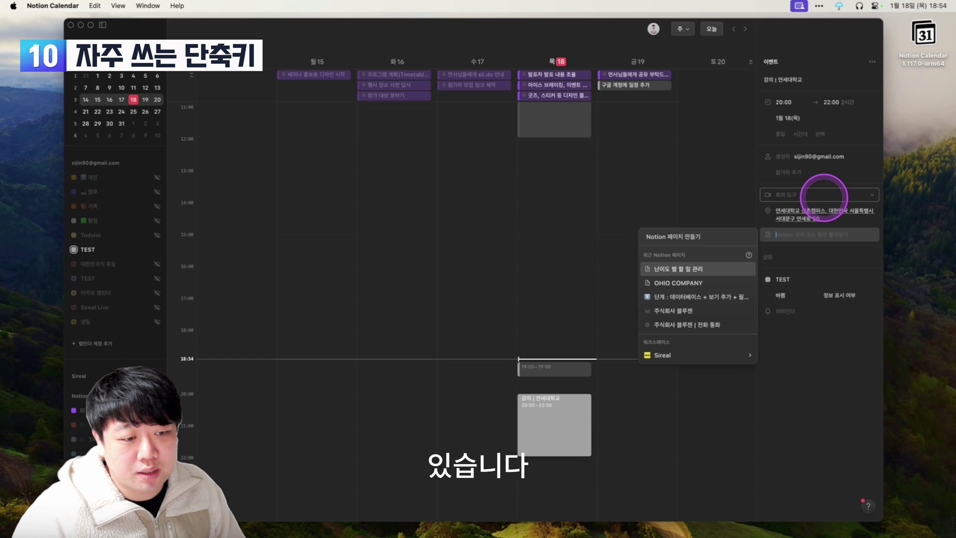
key("Escape")
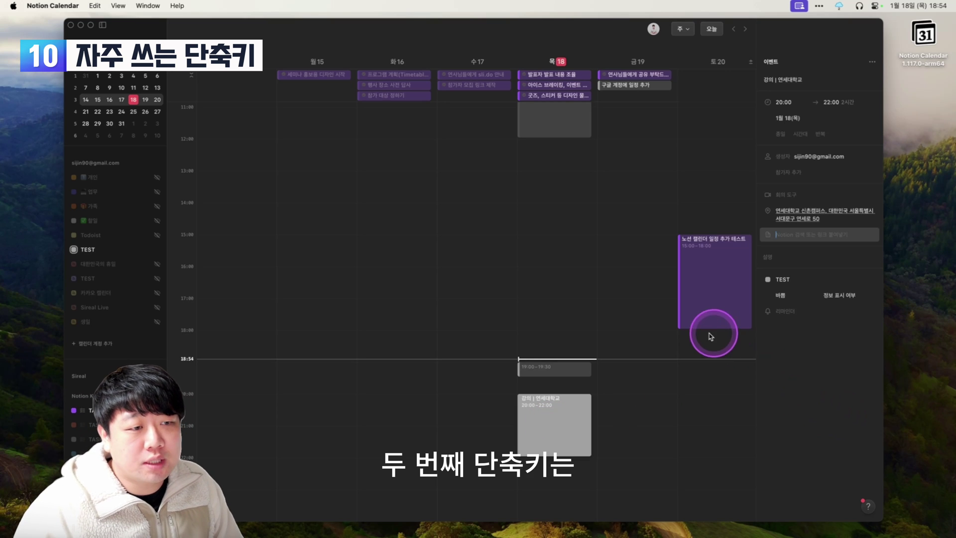
Select the untitled Thursday 19:00–19:30 event and delete it, leaving the 강의 | 연세대학교 lecture.
left_click(548, 372)
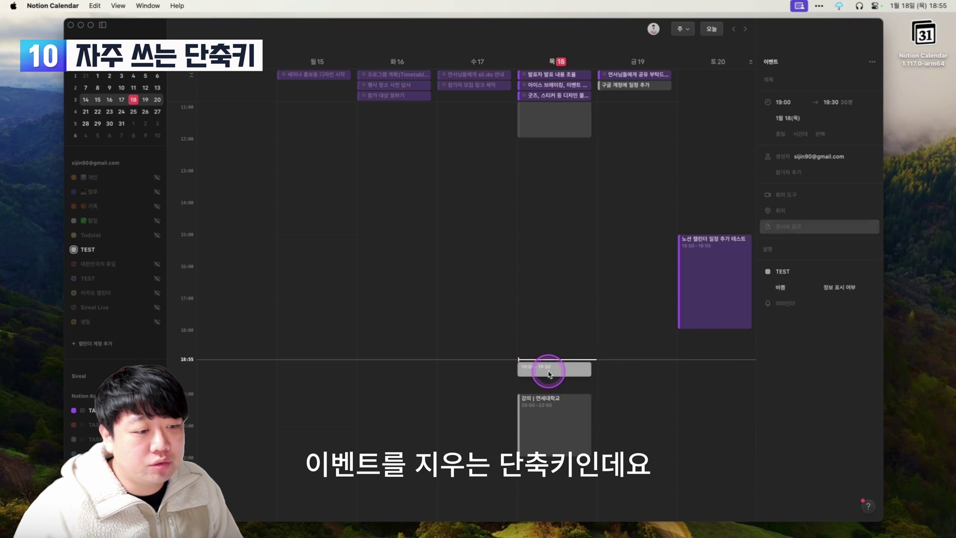
scroll(626, 277, "up", 2)
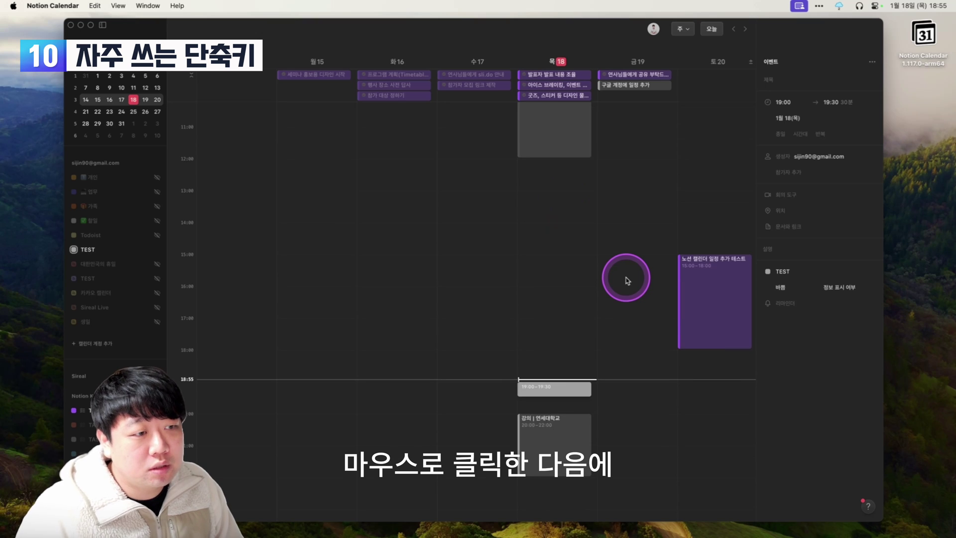
left_click(578, 152)
scroll(565, 165, "up", 5)
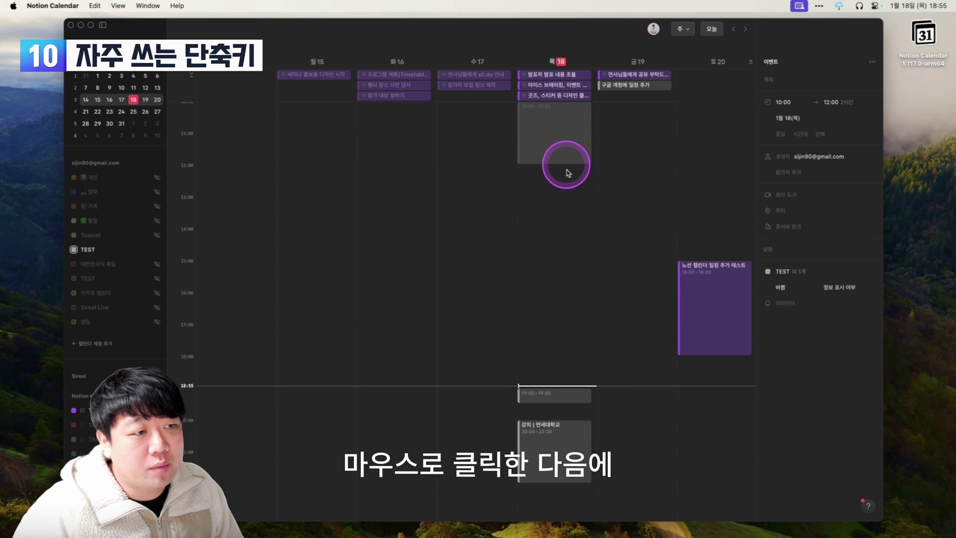
left_click(558, 448)
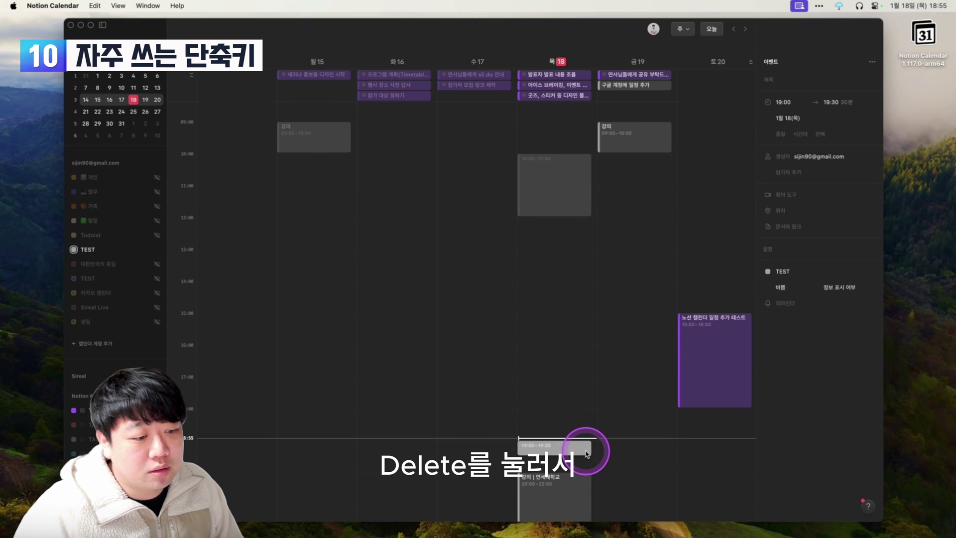
key("Delete")
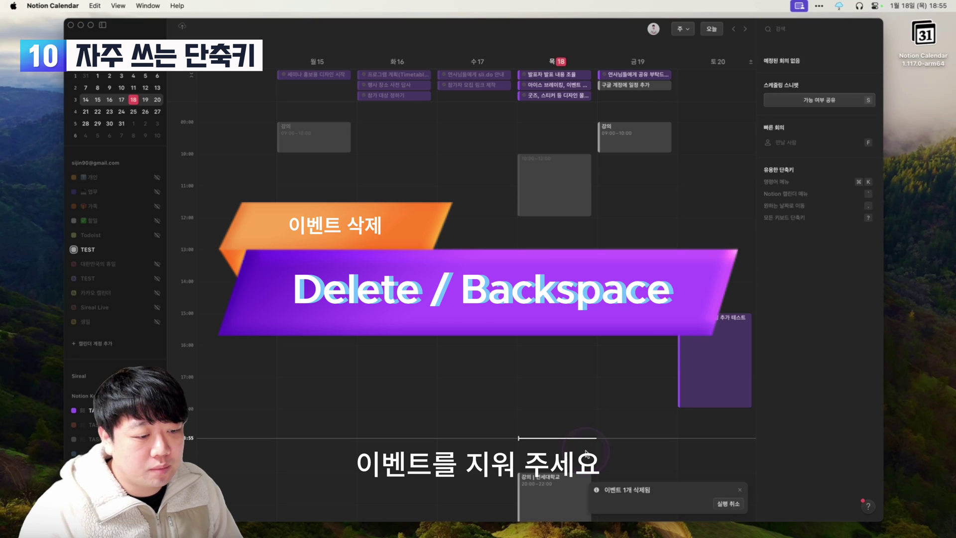
left_click(832, 401)
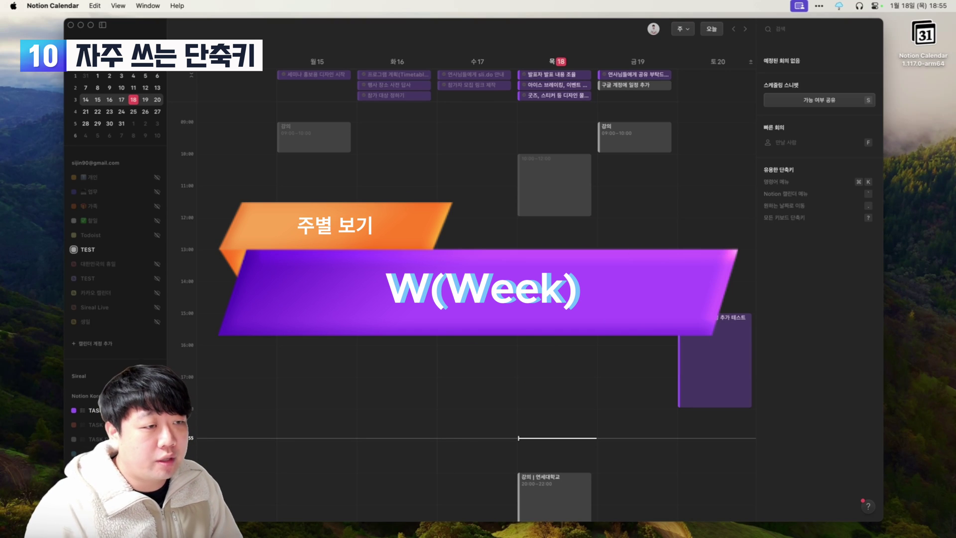
Cycle through month, week, then 1- to 7-day layouts, ending on seven days (Thu 18 to Wed 24).
key("m")
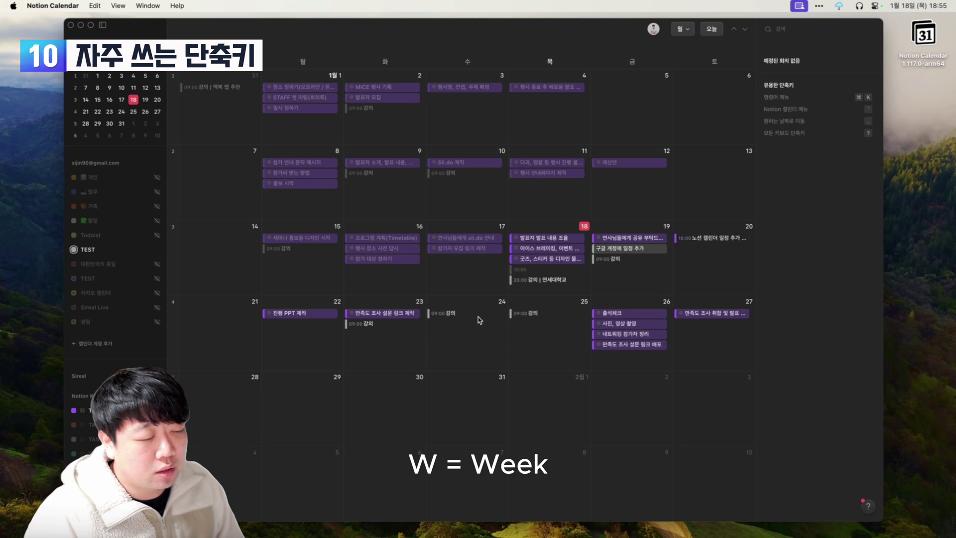
key("w")
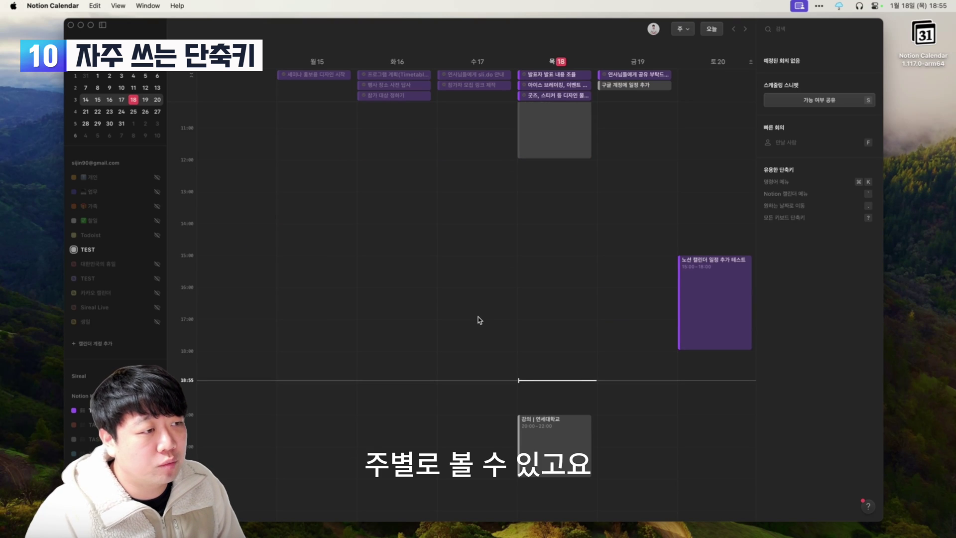
key("1")
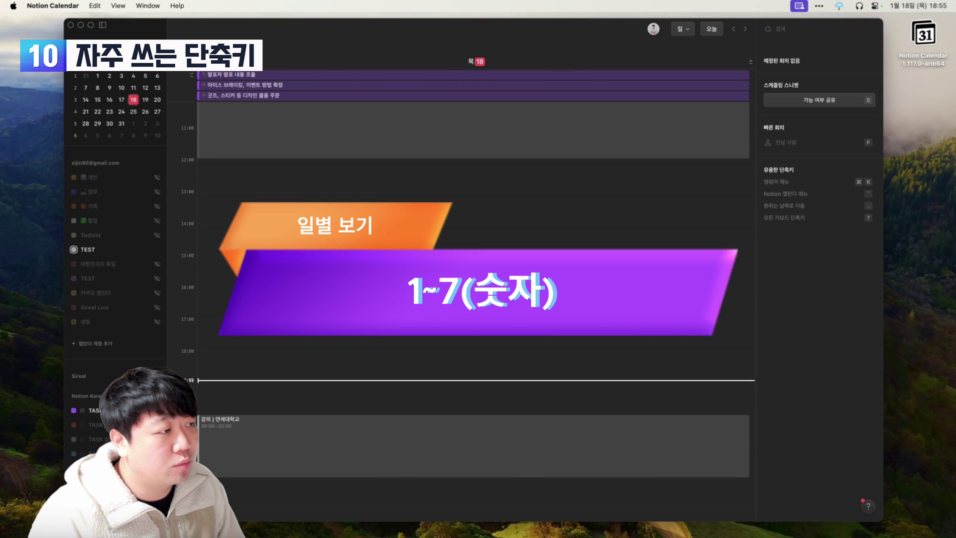
key("2")
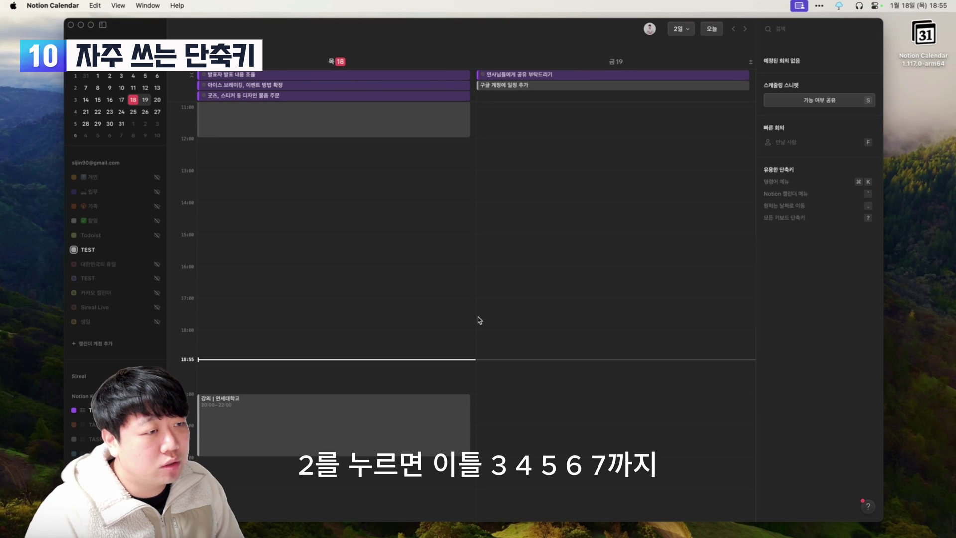
key("3")
key("4")
key("5")
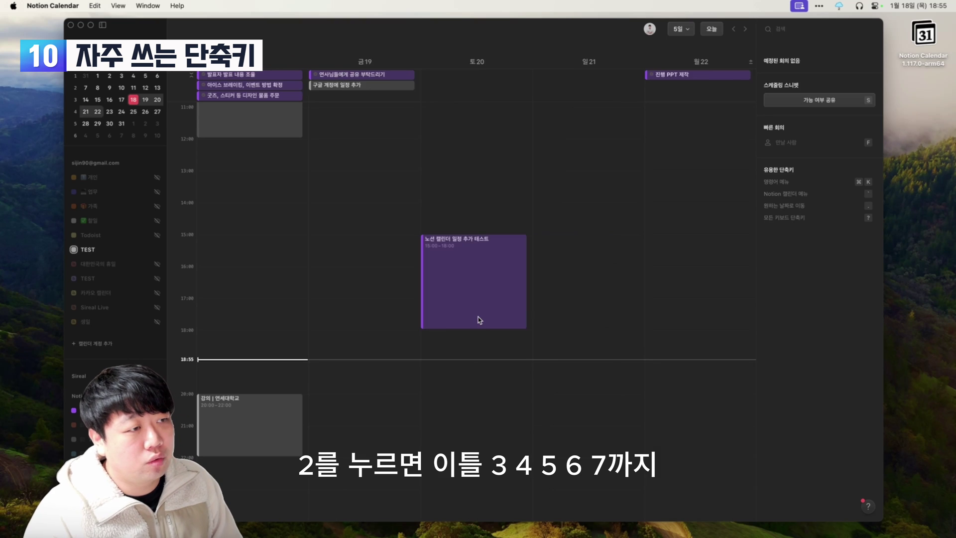
key("6")
key("7")
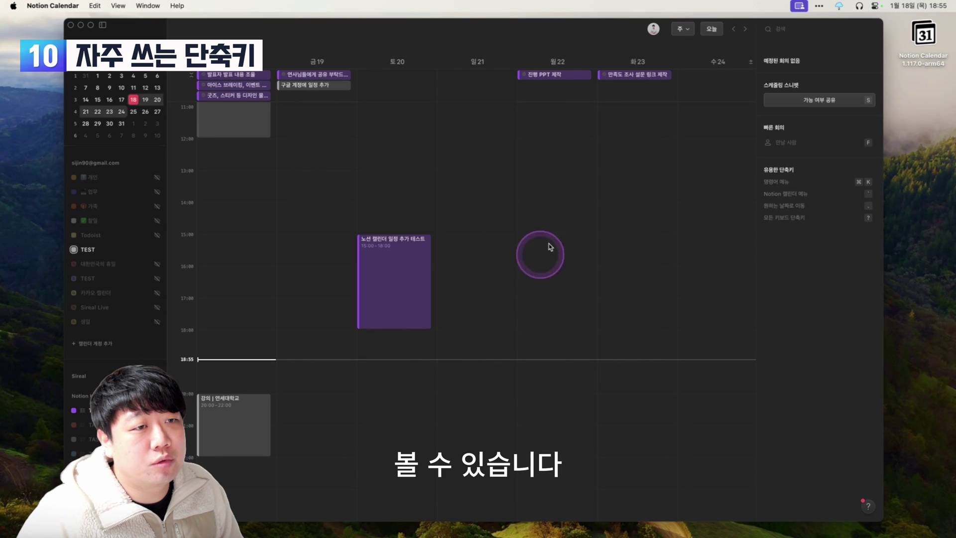
Open the view options dropdown, then bring up the keyboard shortcut list with Shift+?
left_click(687, 30)
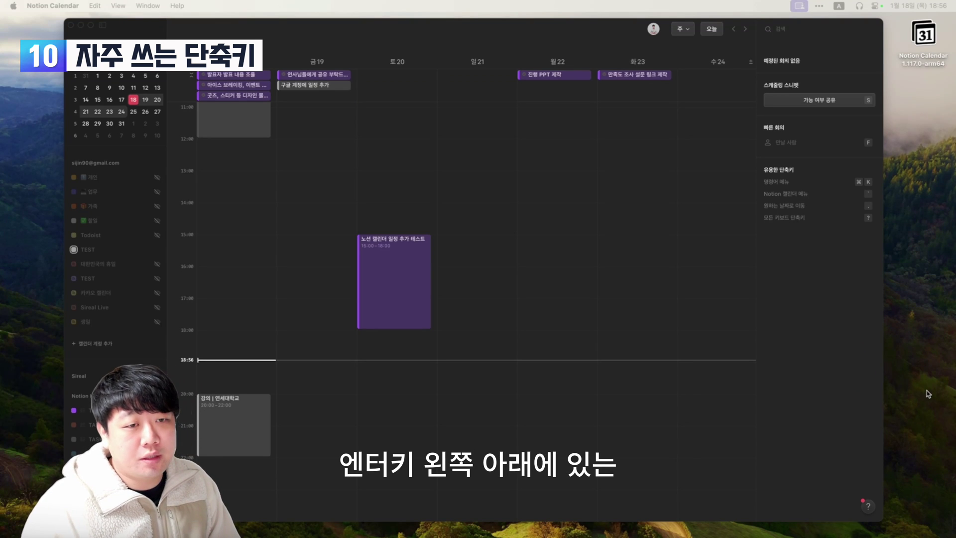
key("shift+slash")
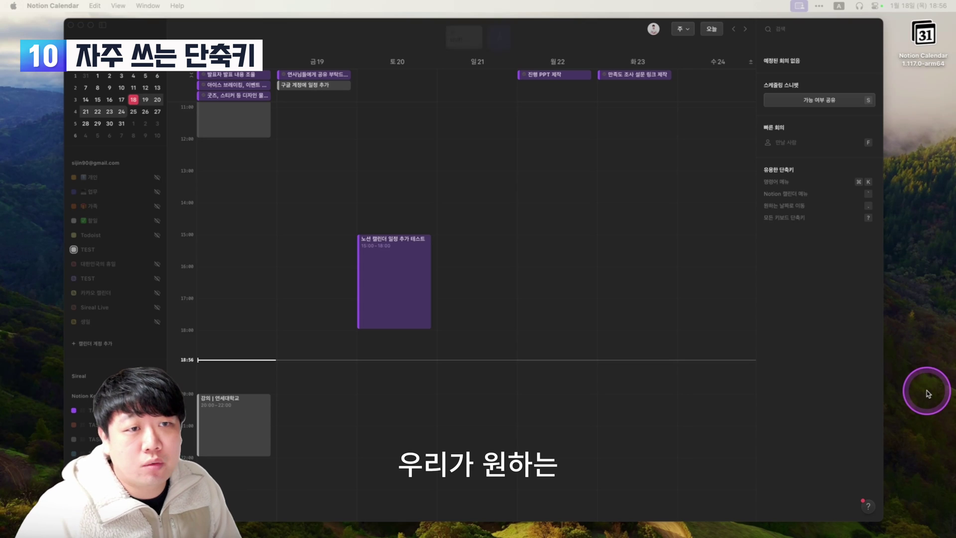
left_click(790, 374)
key("shift+slash")
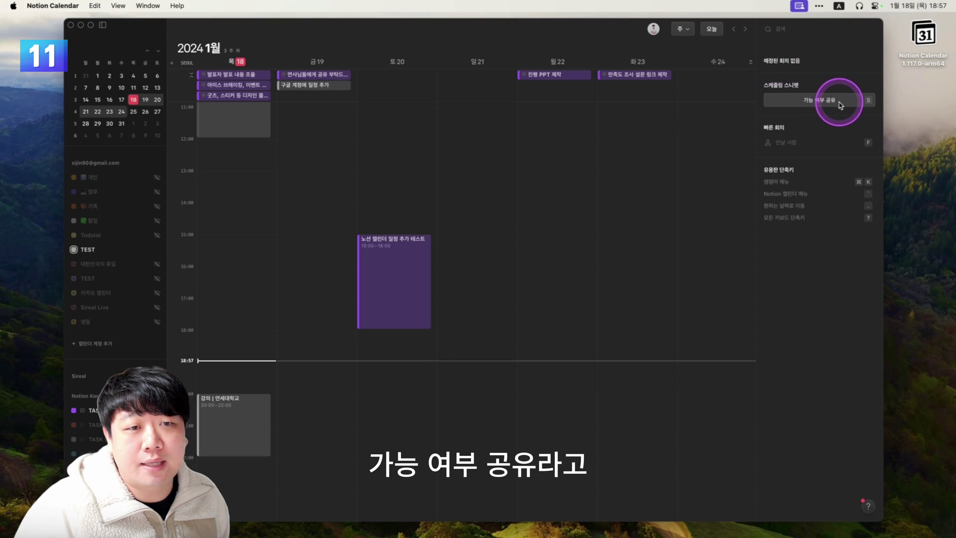
Start an availability snippet and mark 11:00–18:00 as available on the 19th, 21st and 22nd.
left_click(820, 101)
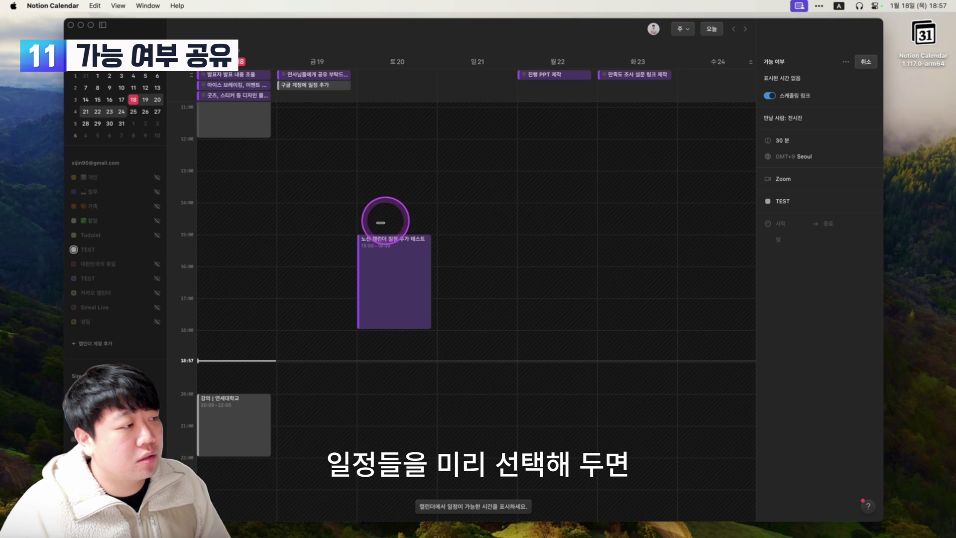
scroll(380, 223, "up", 2)
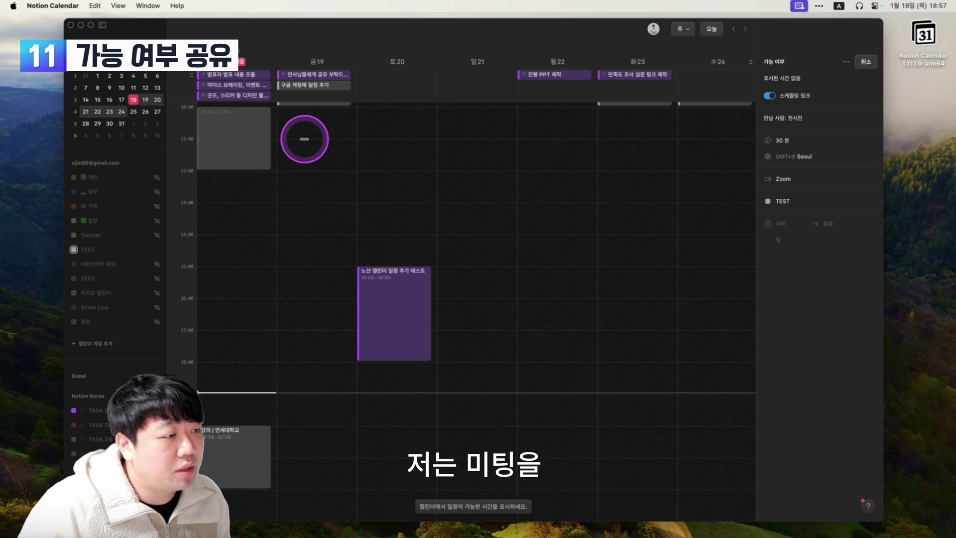
left_click_drag(305, 138, 306, 362)
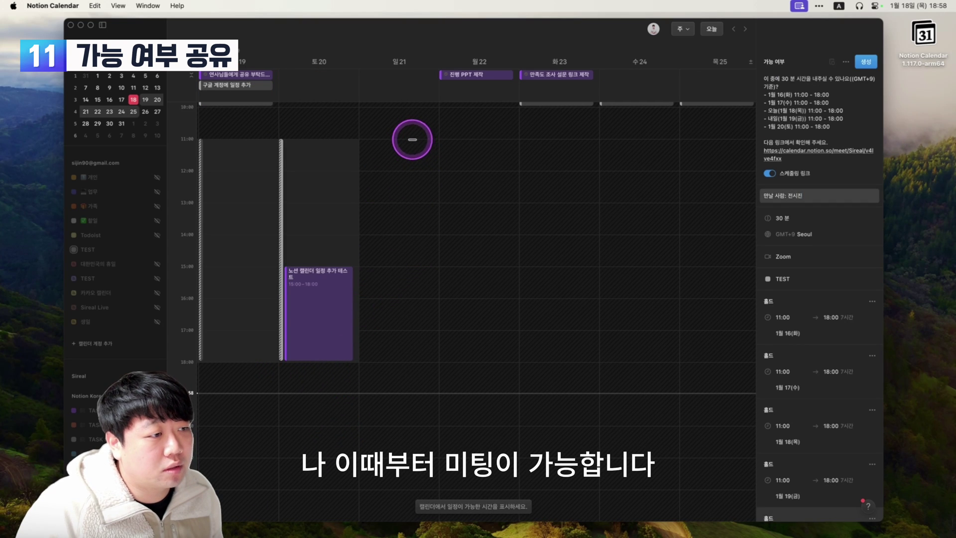
left_click_drag(413, 140, 417, 361)
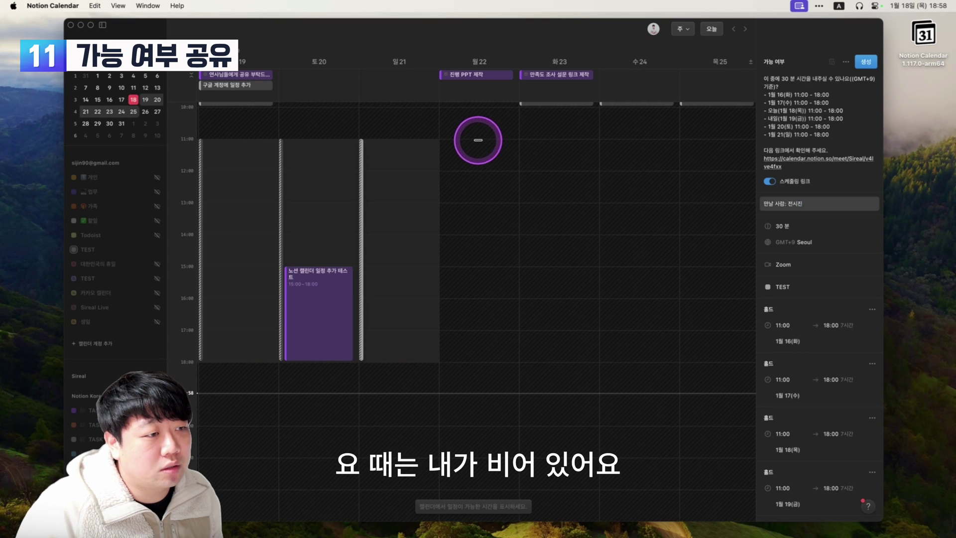
left_click_drag(478, 140, 489, 361)
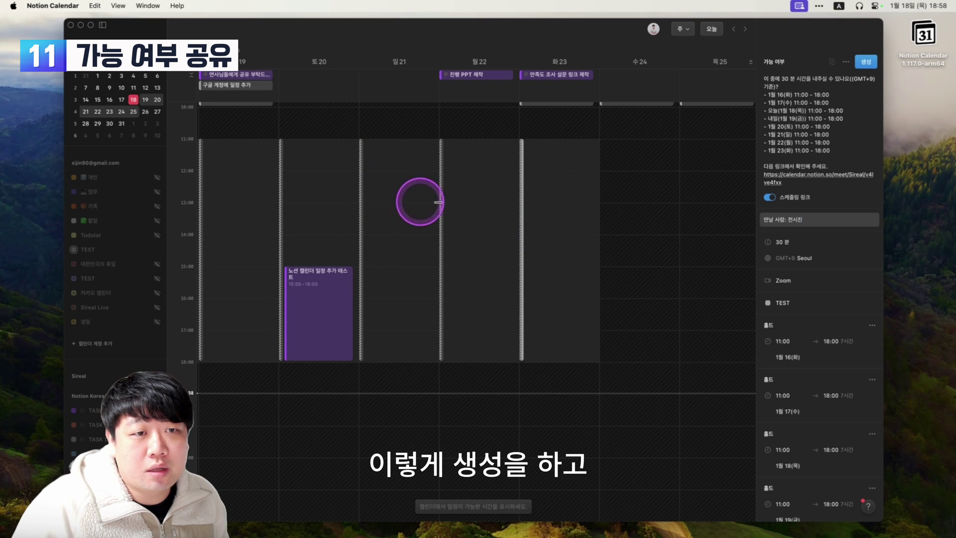
Generate the snippet and booking link, copy it, and paste it into a Notes memo.
left_click(866, 62)
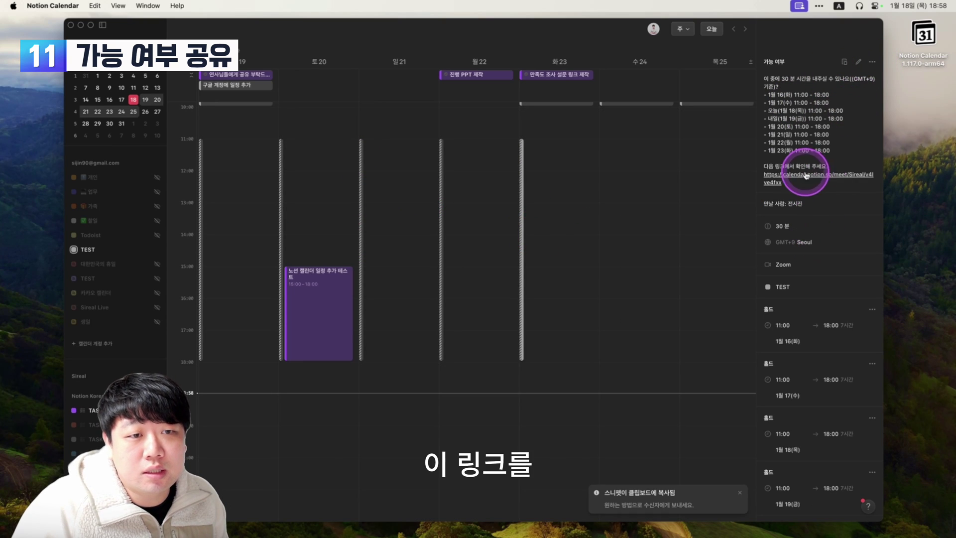
left_click(845, 63)
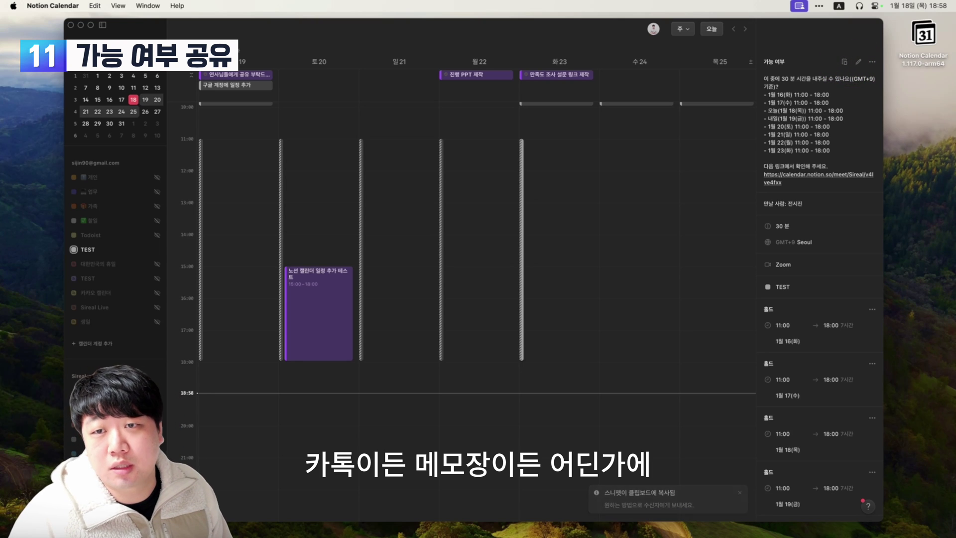
key("super+Tab")
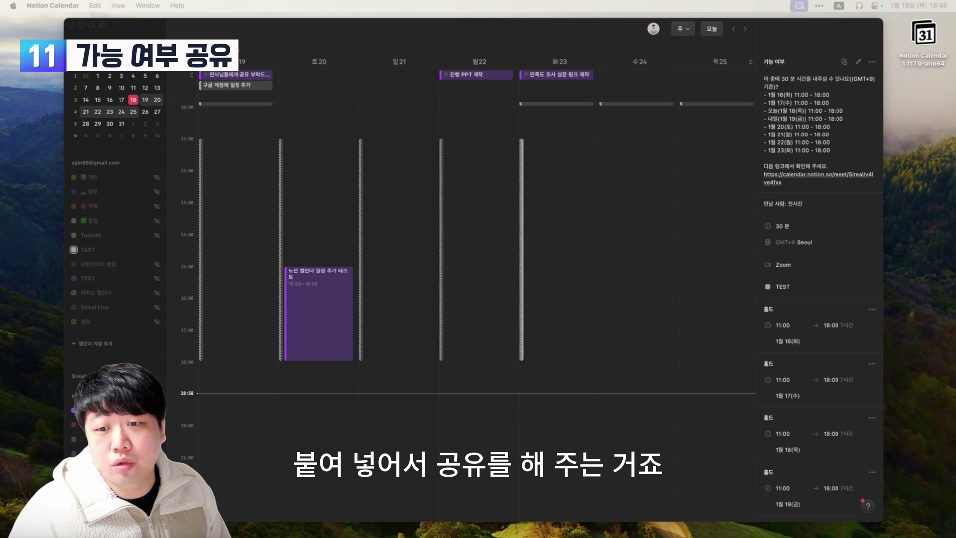
key("super+v")
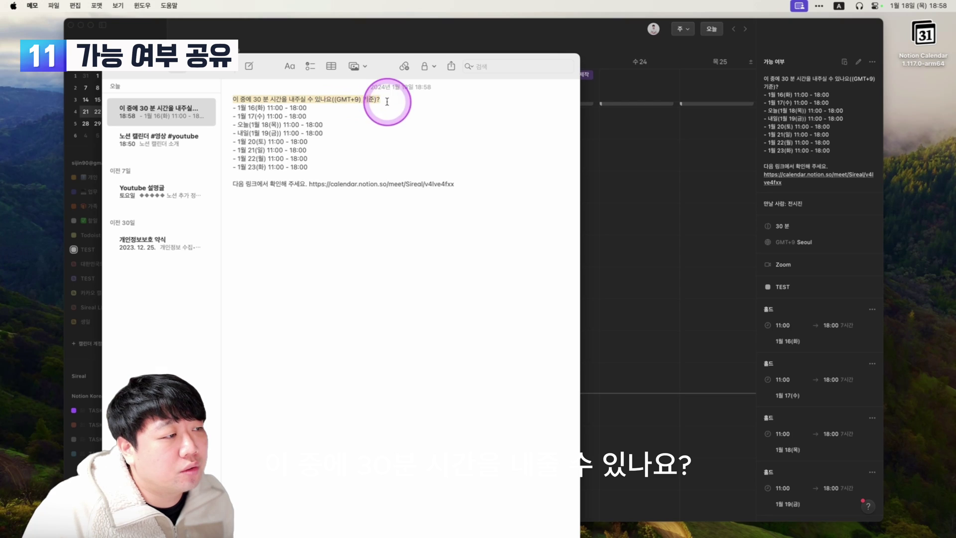
Delete the January 16 and 17 lines from the memo and copy the booking link URL.
left_click(238, 110)
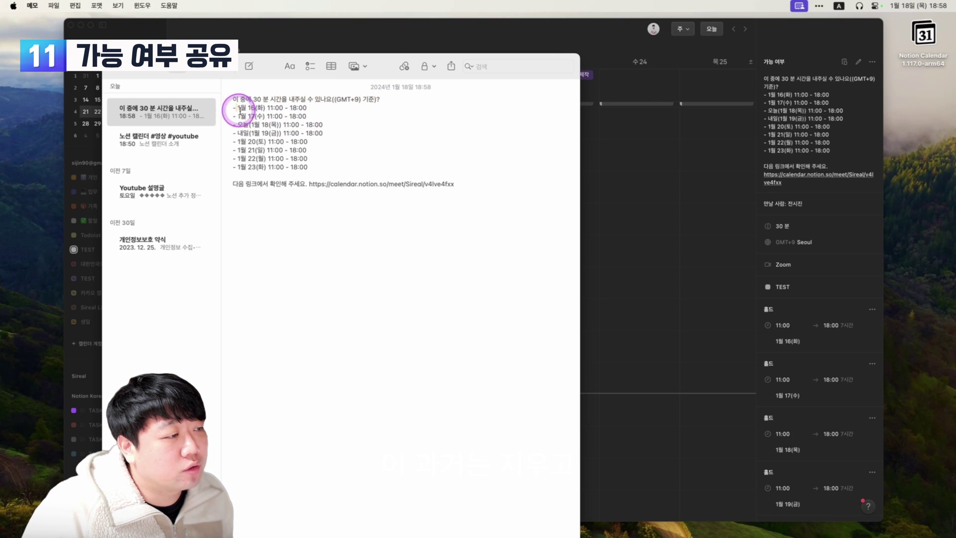
left_click_drag(239, 109, 335, 121)
key("BackSpace")
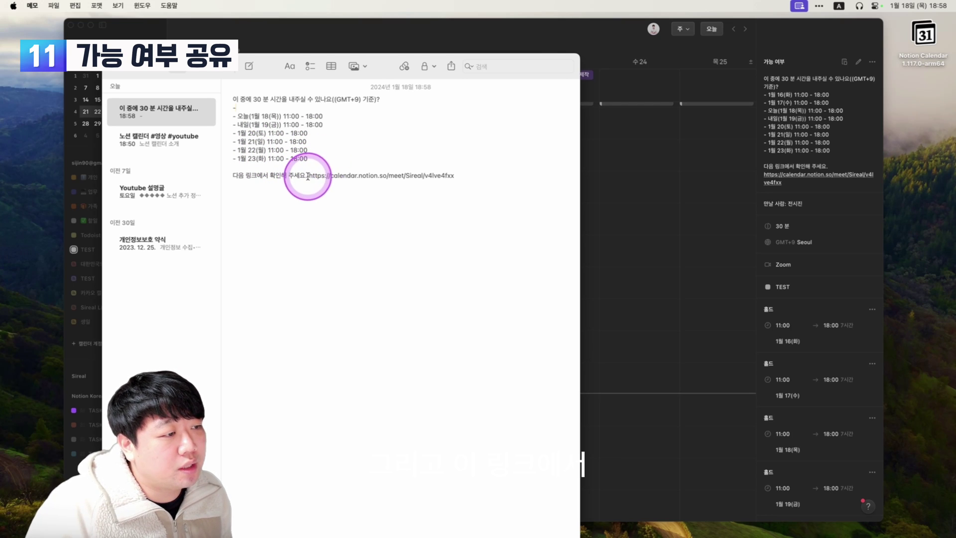
left_click_drag(308, 176, 410, 177)
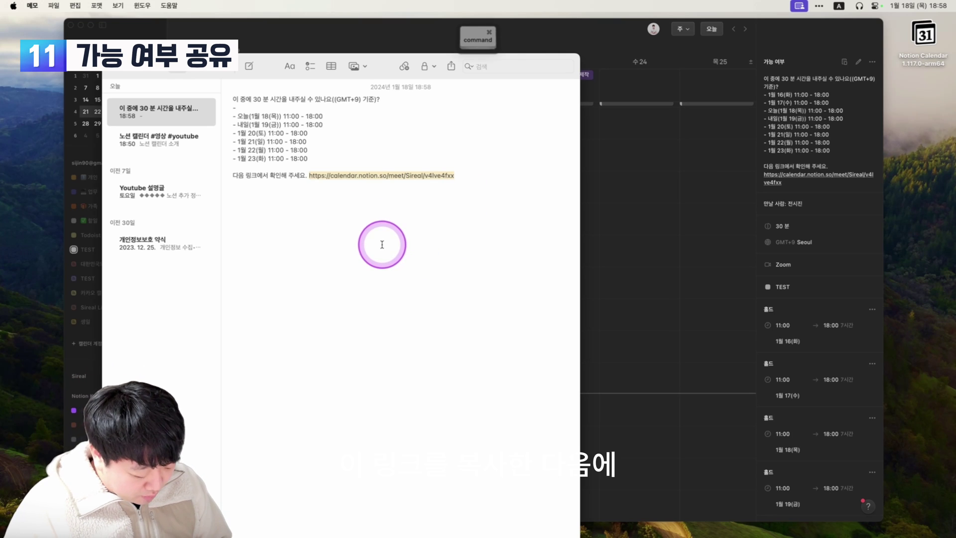
key("cmd+c")
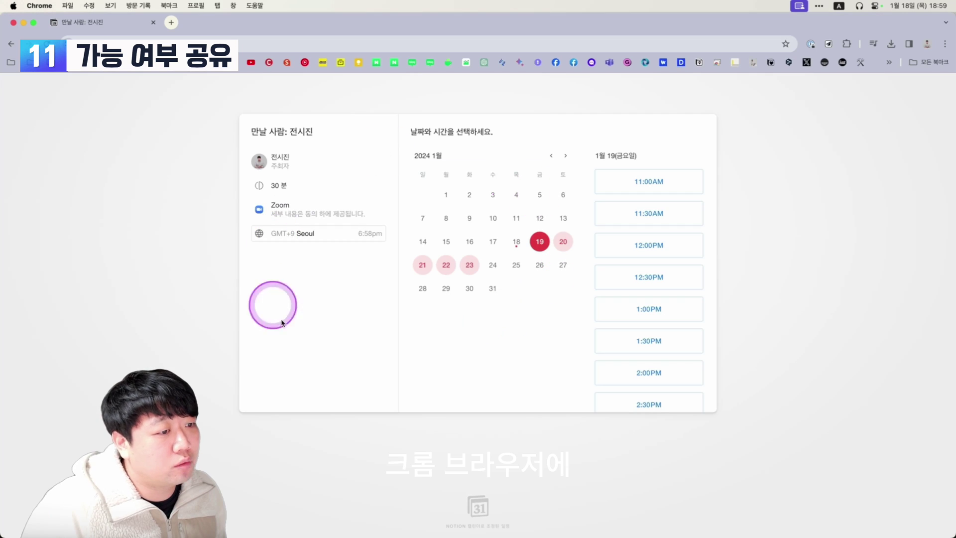
On the booking page, browse the open dates and pick the 1:00 PM slot on January 19.
left_click(563, 242)
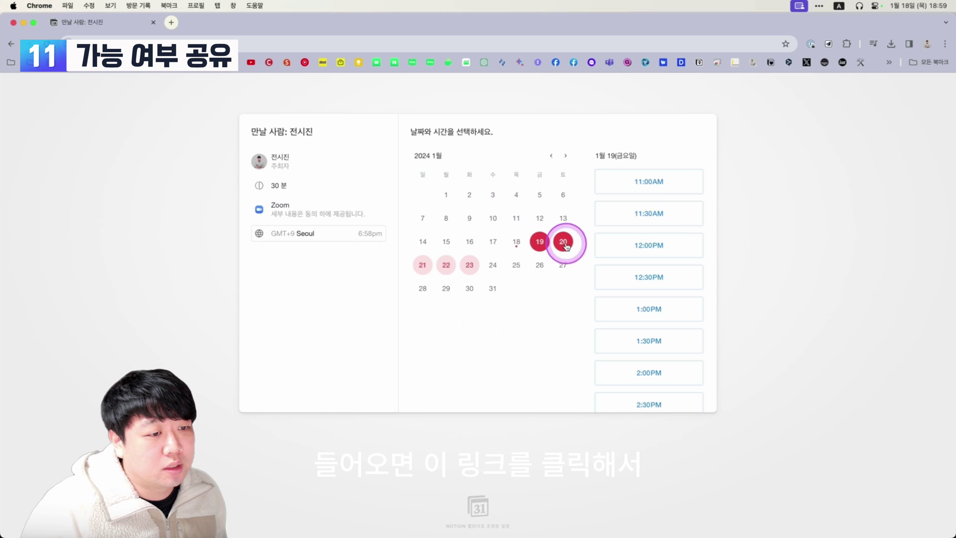
left_click(439, 268)
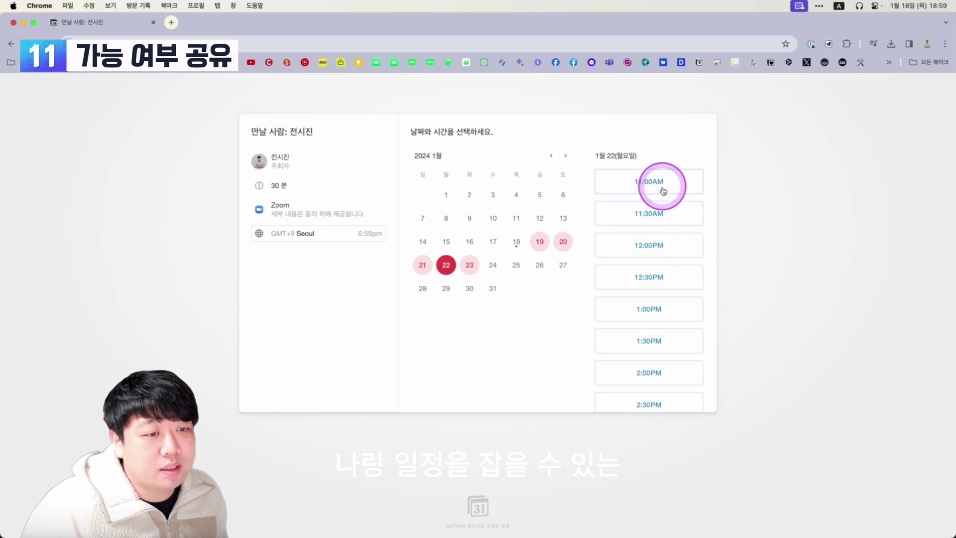
scroll(661, 302, "down", 2)
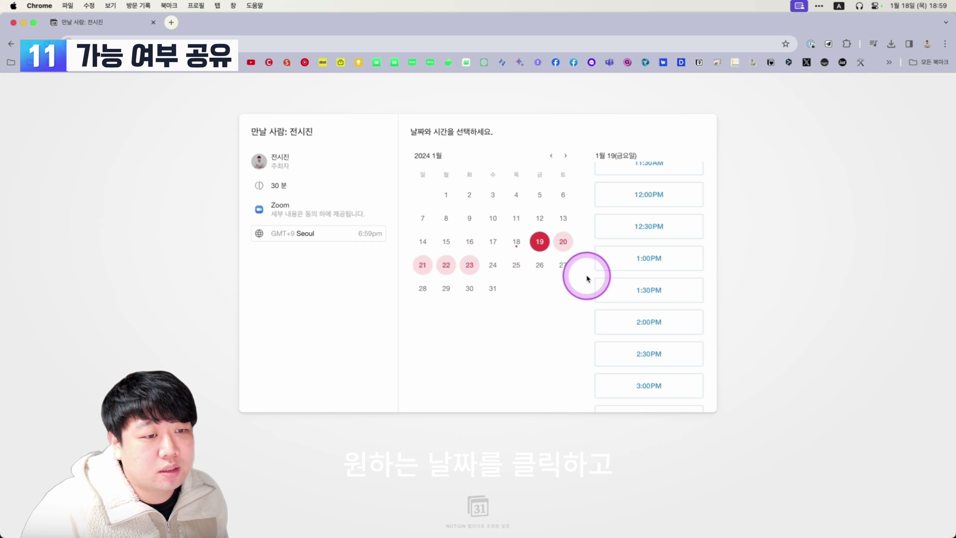
left_click(656, 261)
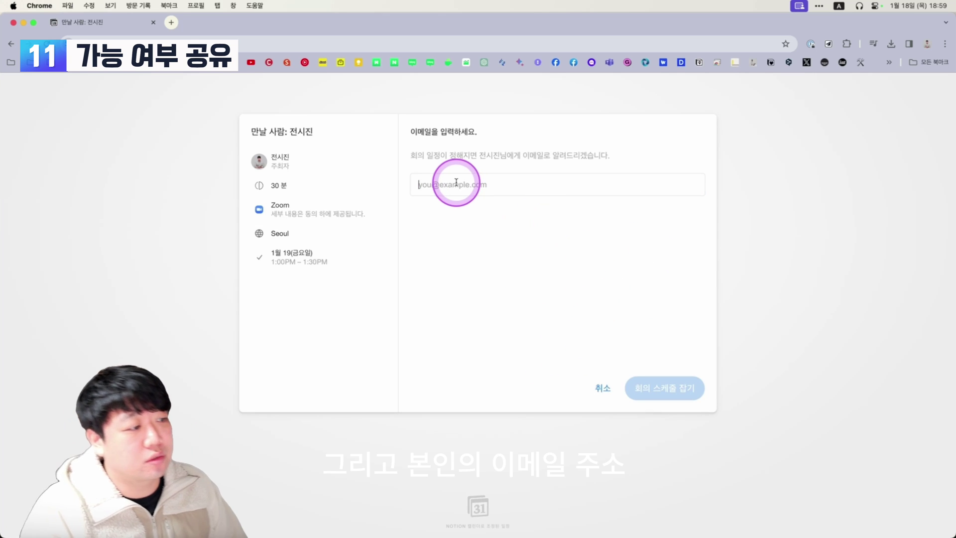
Enter a work e-mail address and schedule the 30-minute meeting, then highlight the confirmation.
type("s")
key("BackSpace")
type("s")
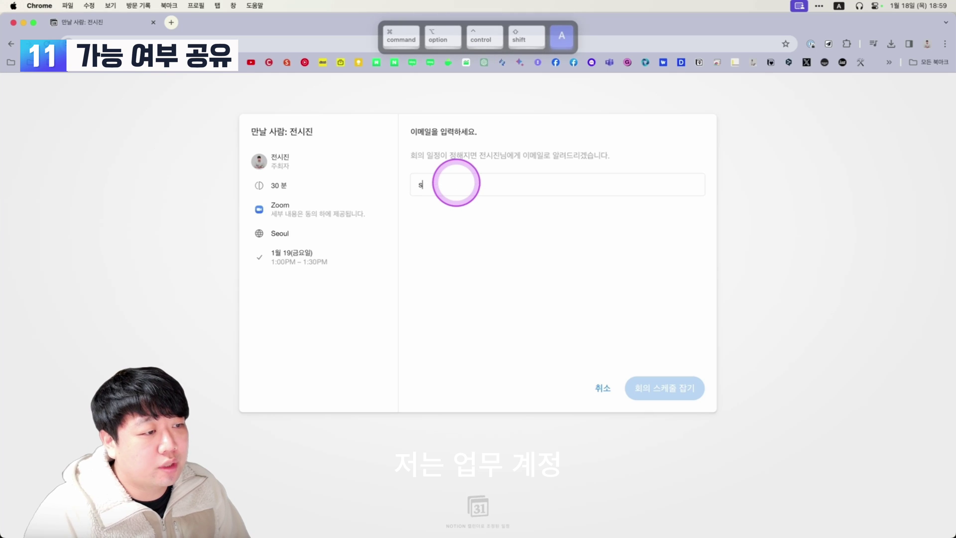
key("BackSpace")
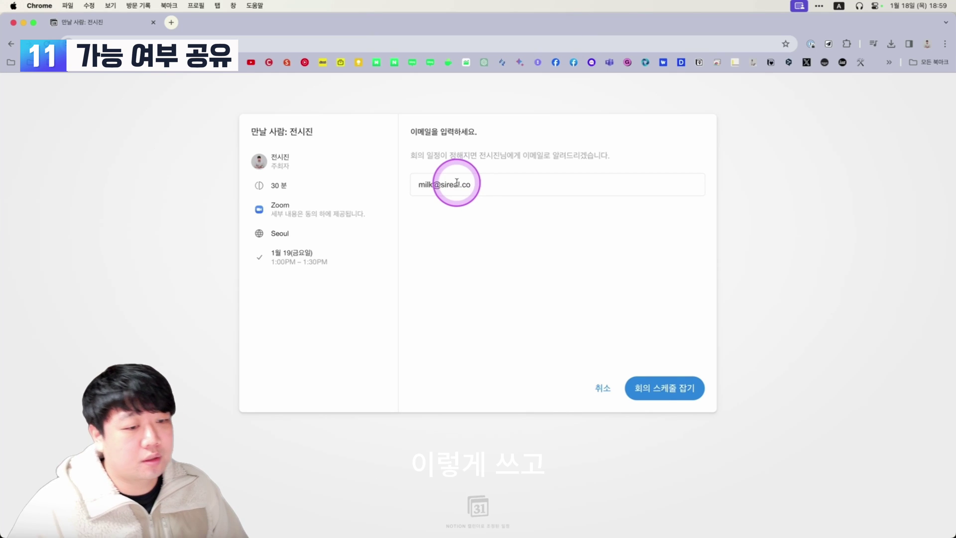
left_click(652, 388)
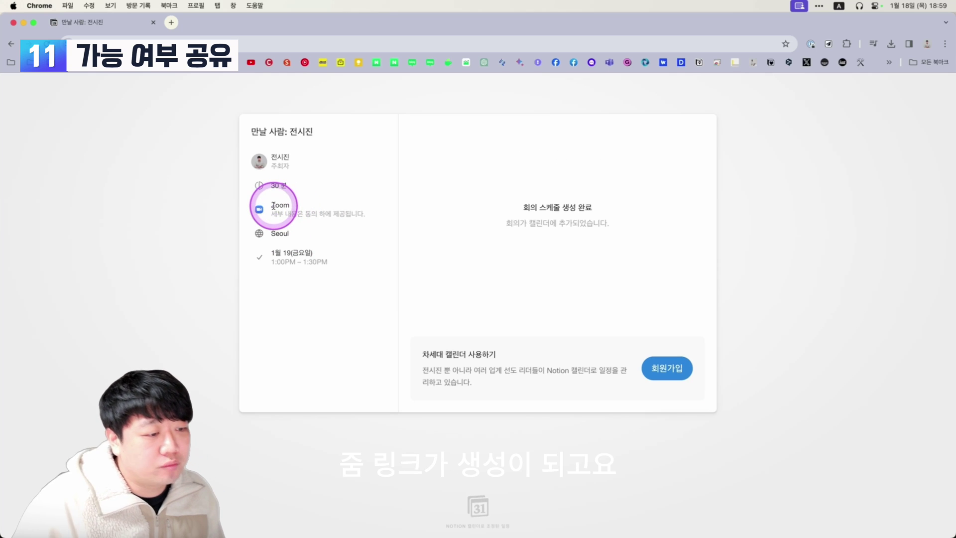
triple_click(530, 208)
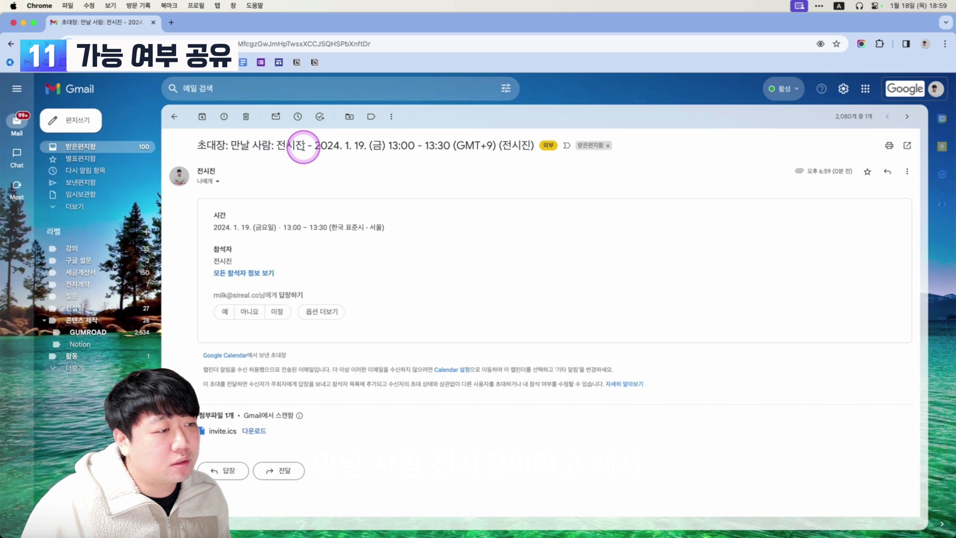
Check the January 19 13:00–13:30 invitation e-mail in Gmail and accept it with Yes.
left_click_drag(342, 145, 532, 145)
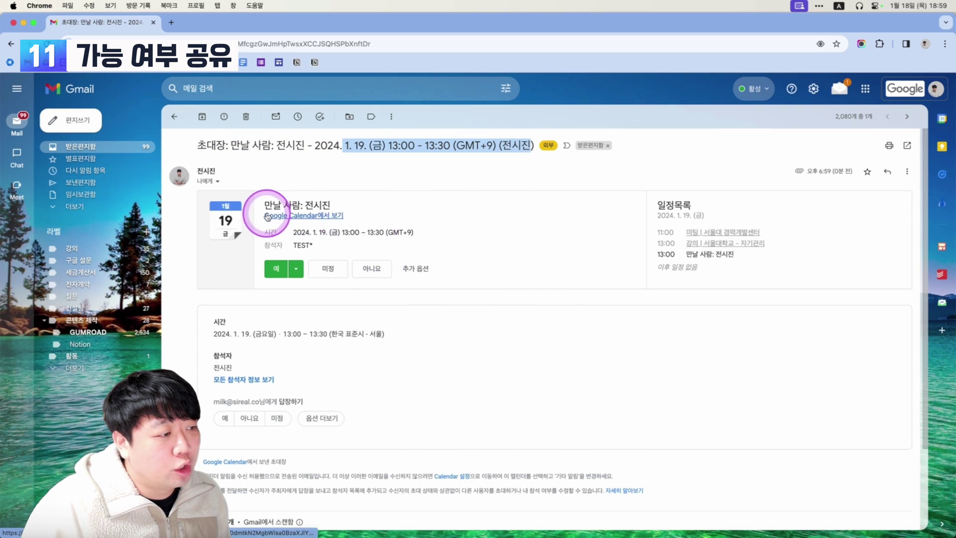
left_click(331, 219)
scroll(402, 220, "down", 2)
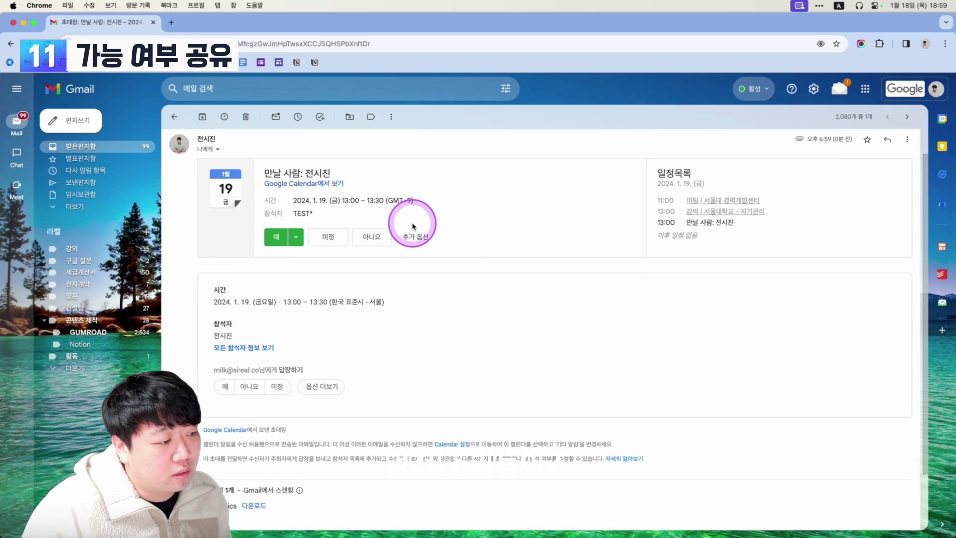
scroll(416, 234, "down", 1)
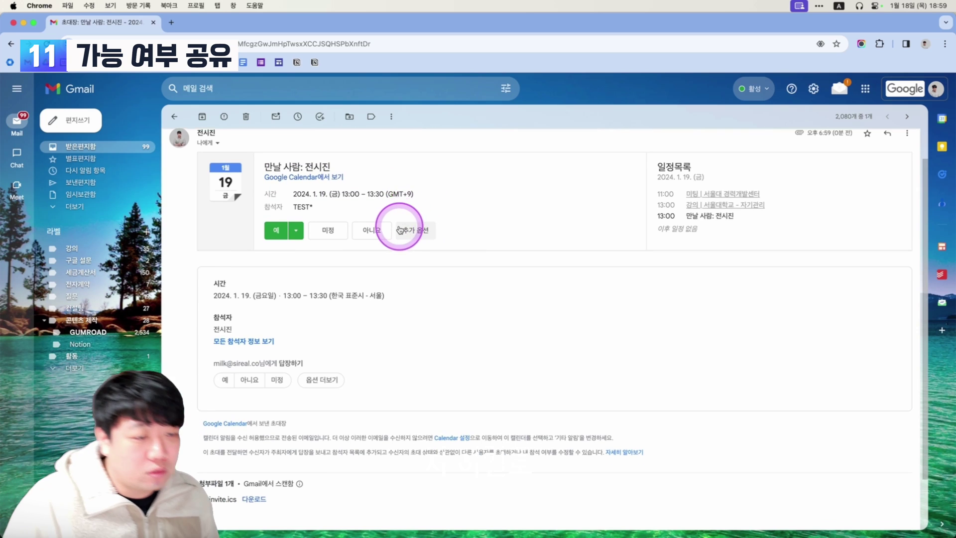
scroll(466, 249, "down", 1)
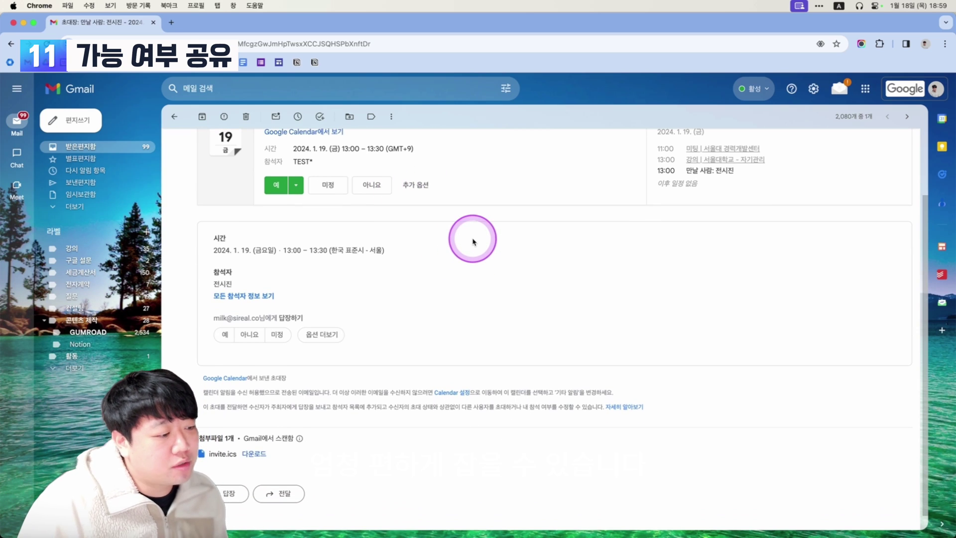
left_click(226, 336)
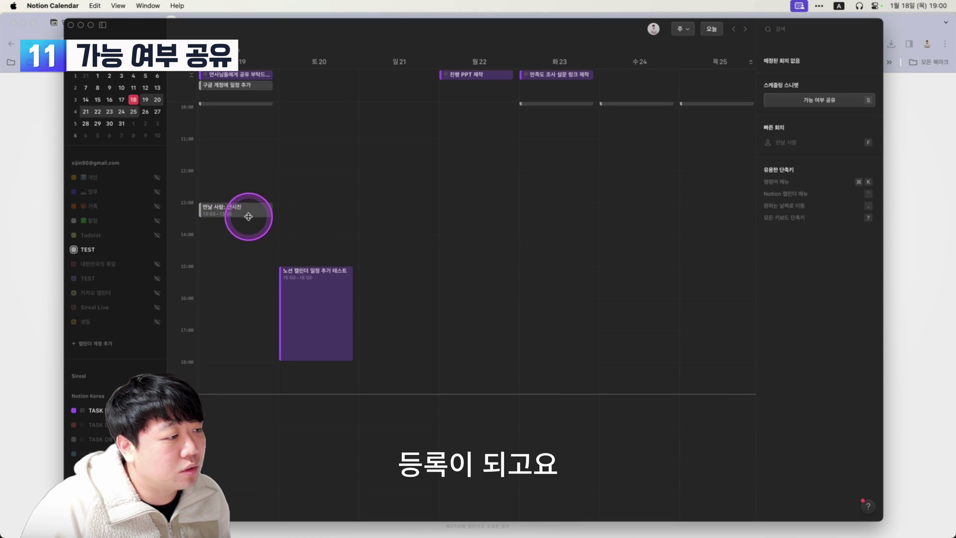
Extend the January 19 meeting to 13:00–14:00 and send the update to the guest.
left_click_drag(249, 220, 248, 232)
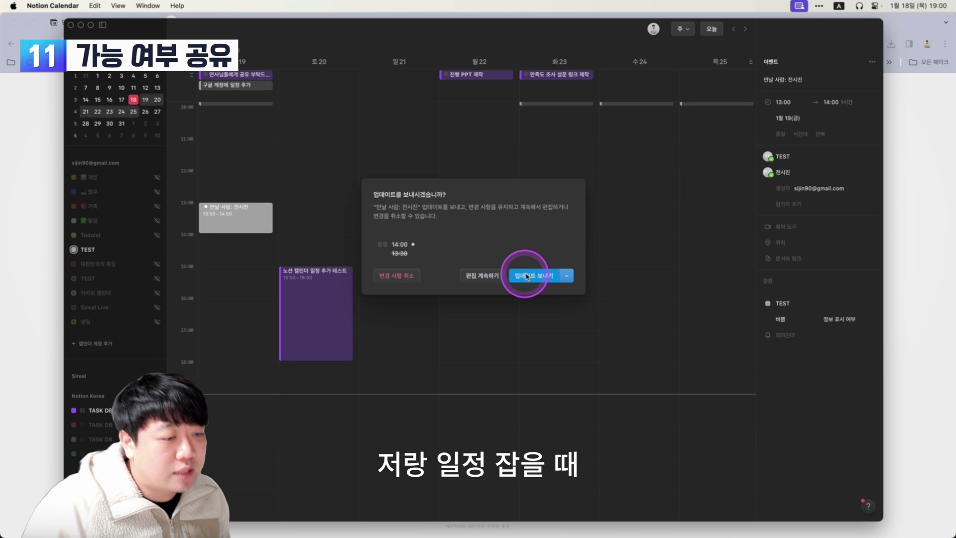
left_click(515, 276)
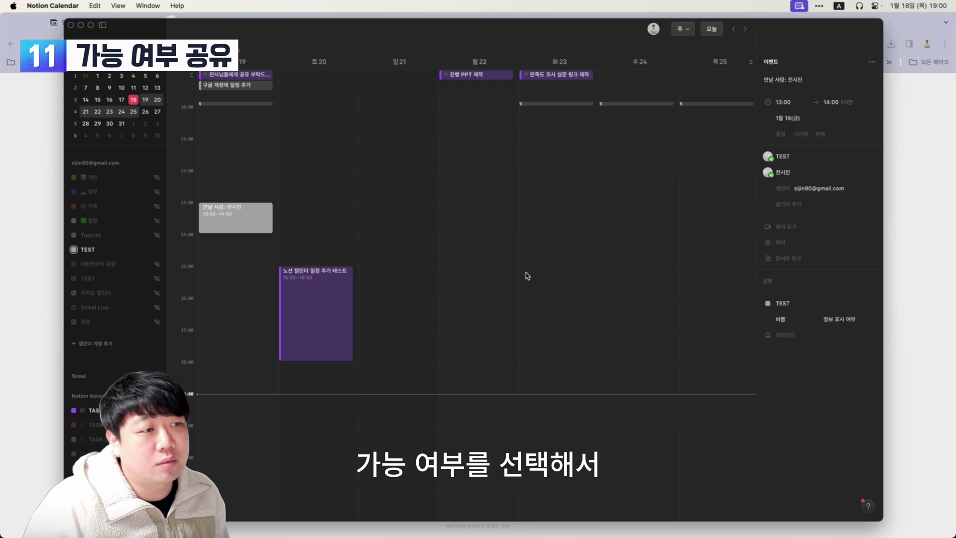
left_click(524, 273)
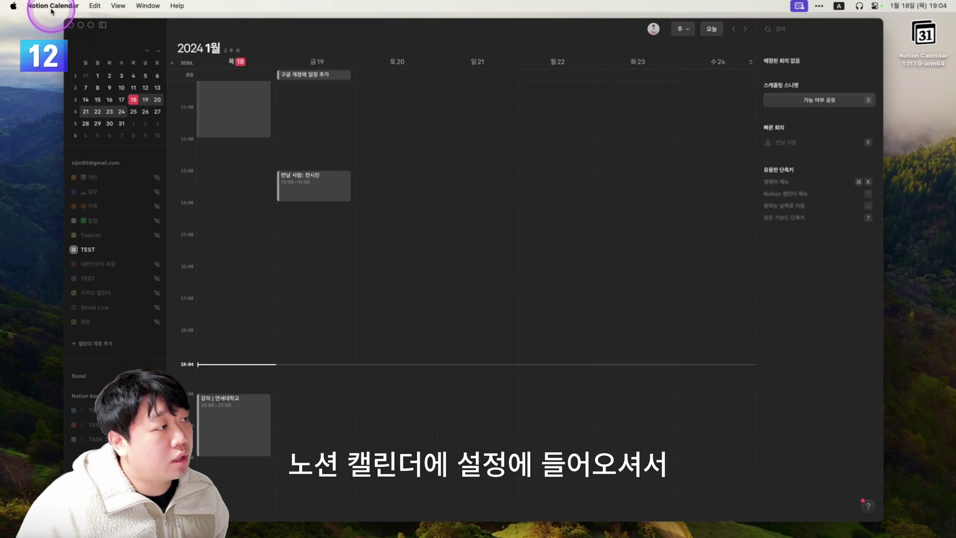
In Settings > 메뉴 모음, switch on the 메뉴 모음 캘린더 toggle.
left_click(50, 6)
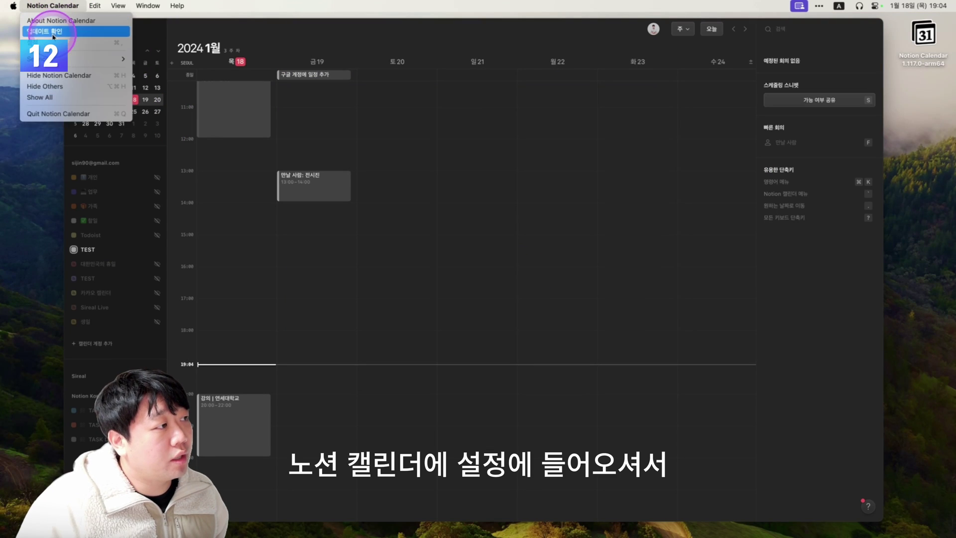
left_click(52, 42)
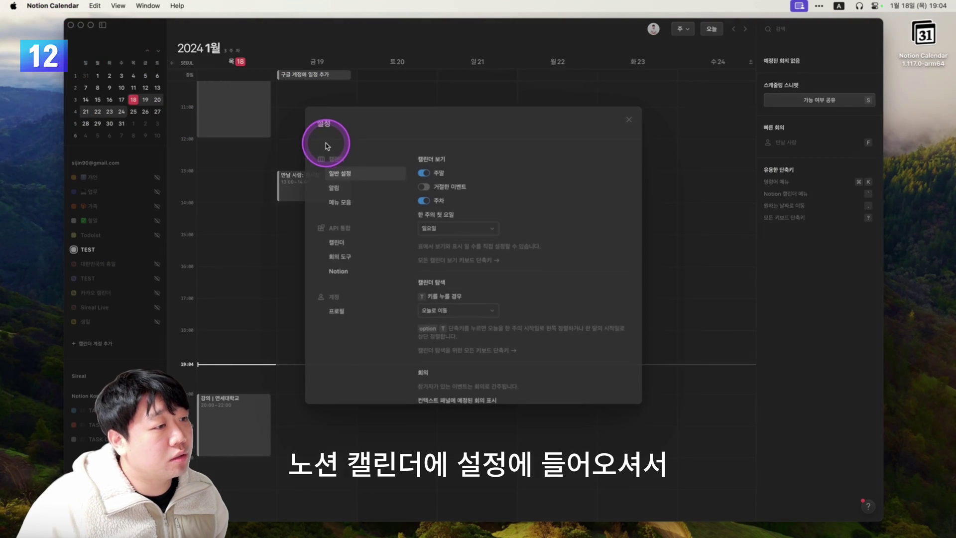
left_click(363, 208)
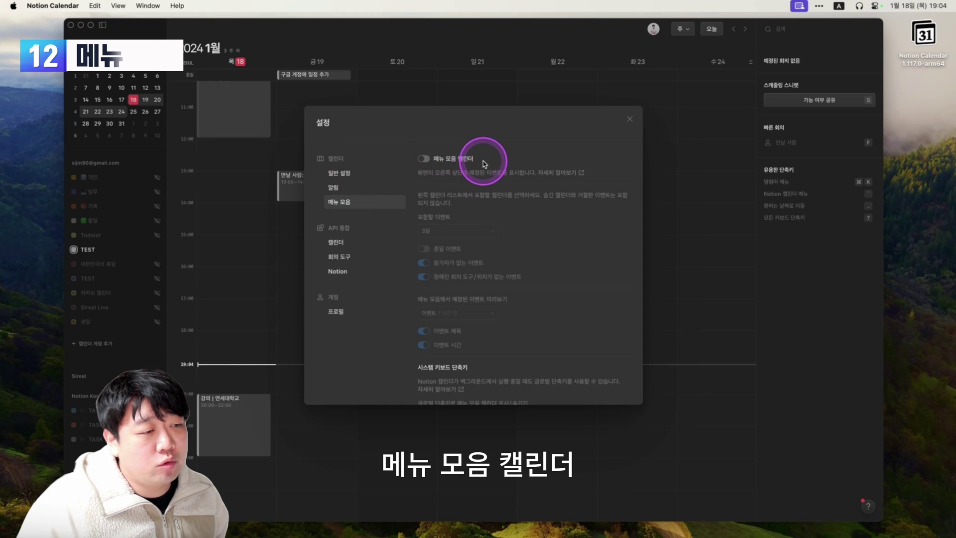
left_click(423, 159)
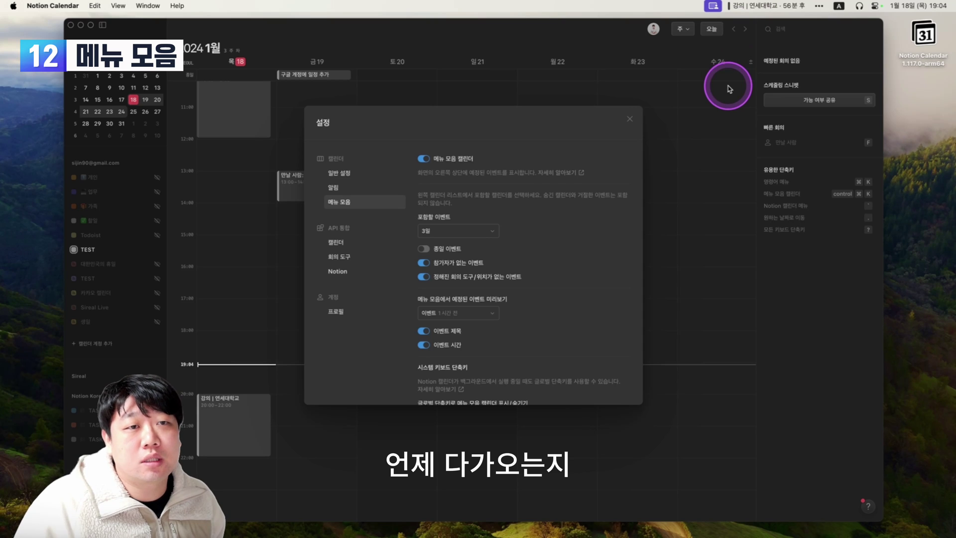
Preview the menu bar event list, then try 5 days and a week before settling on 3 days.
left_click(763, 9)
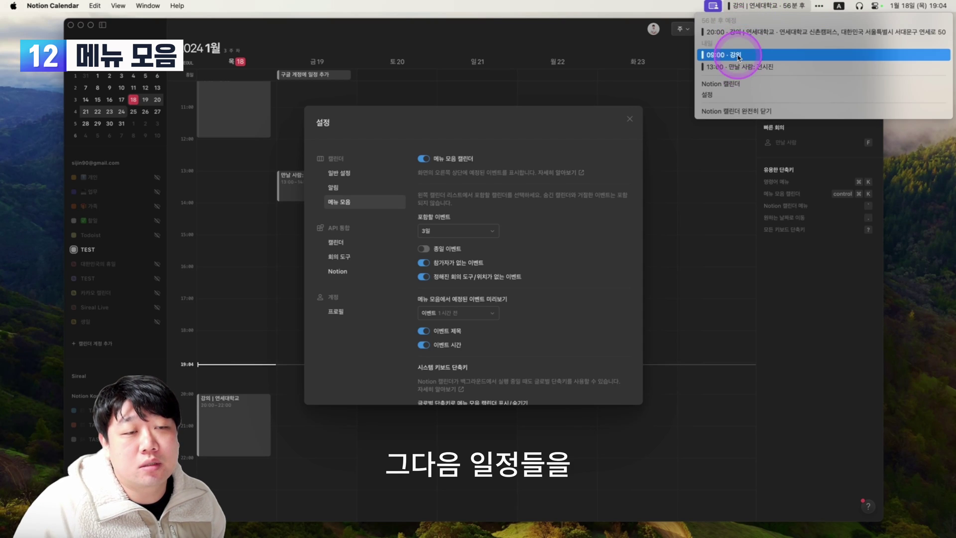
left_click(752, 91)
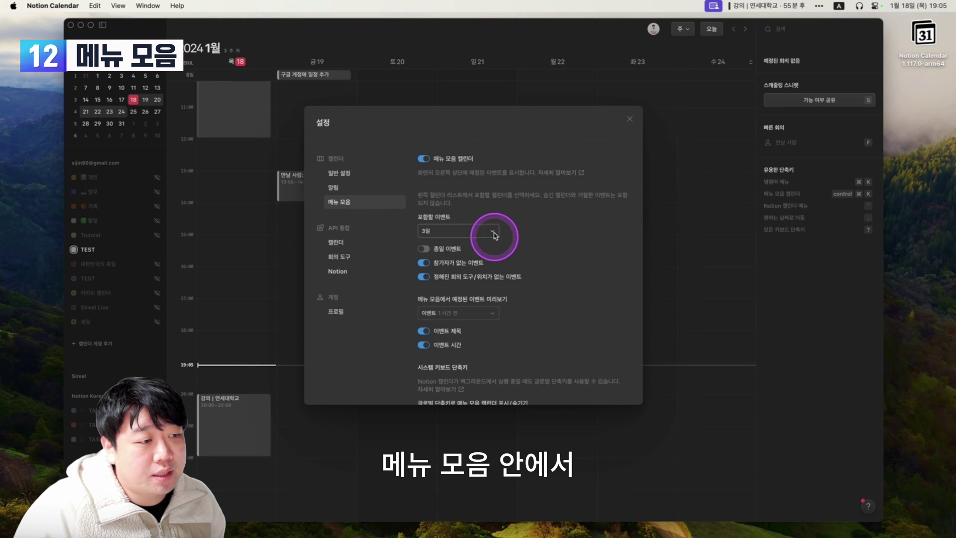
scroll(513, 231, "down", 2)
left_click(450, 199)
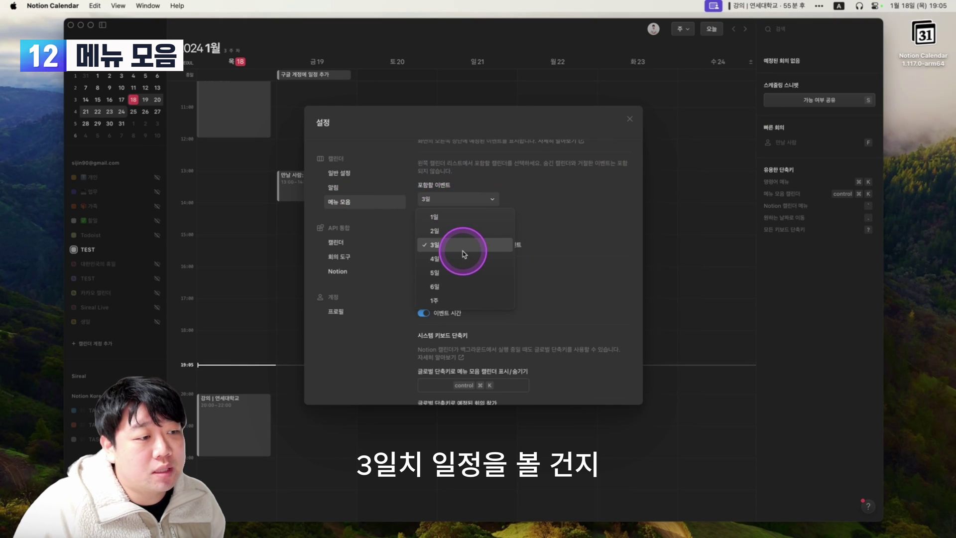
left_click(458, 273)
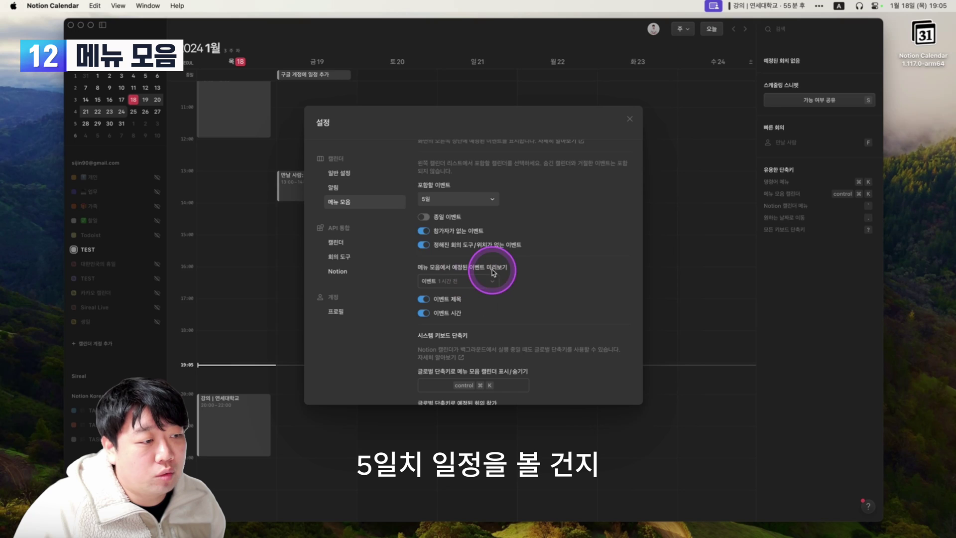
left_click(469, 200)
left_click(468, 298)
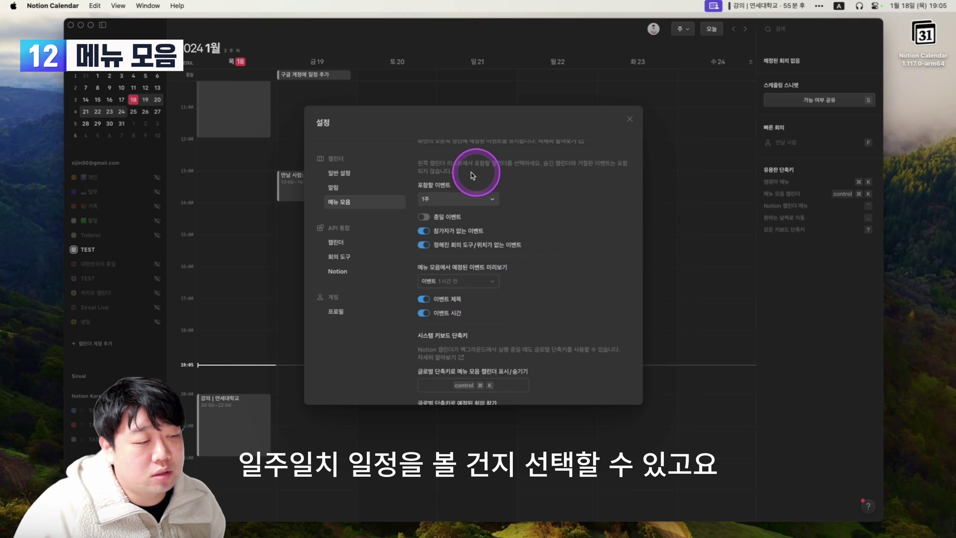
left_click(468, 200)
left_click(463, 245)
Enable all-day events in the menu bar calendar and keep the preview at 1 hour before.
scroll(449, 209, "down", 1)
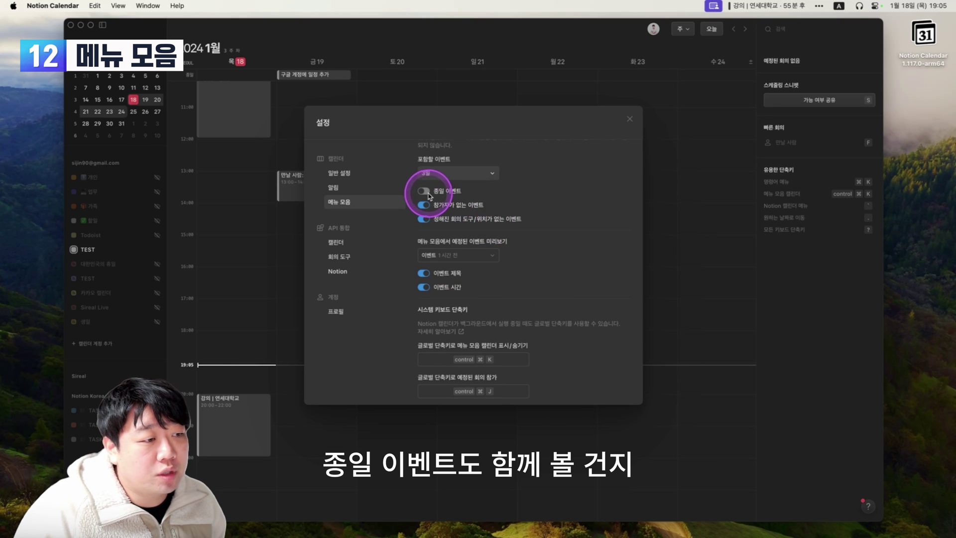
left_click(424, 192)
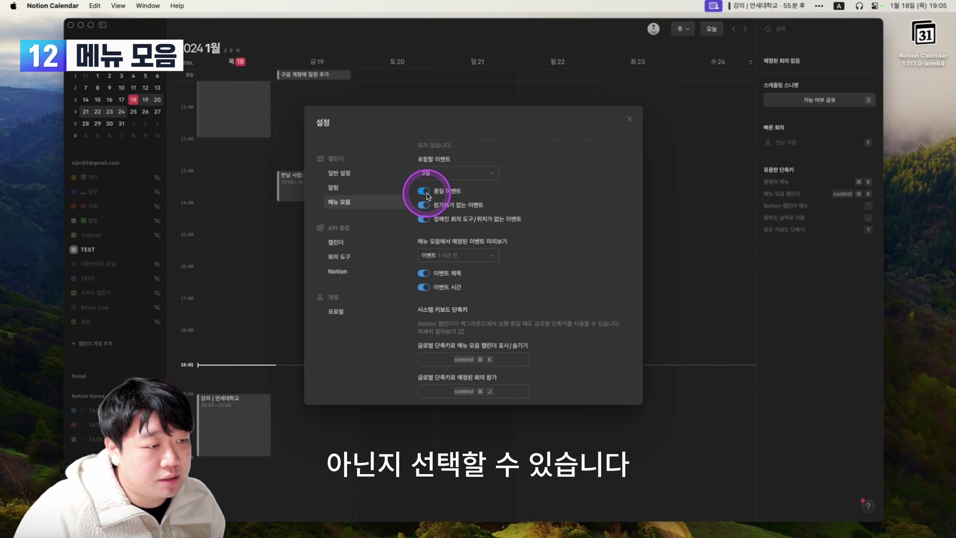
scroll(502, 191, "down", 1)
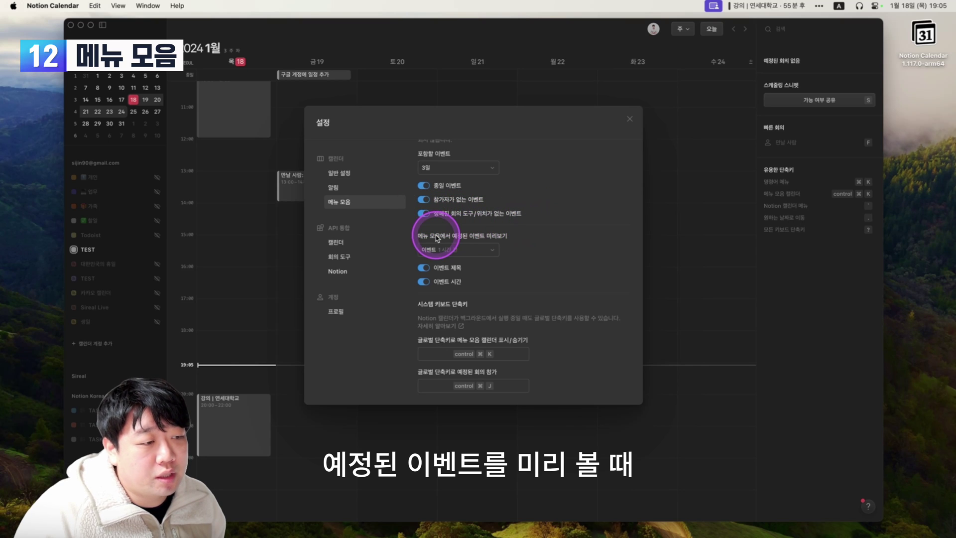
left_click(462, 246)
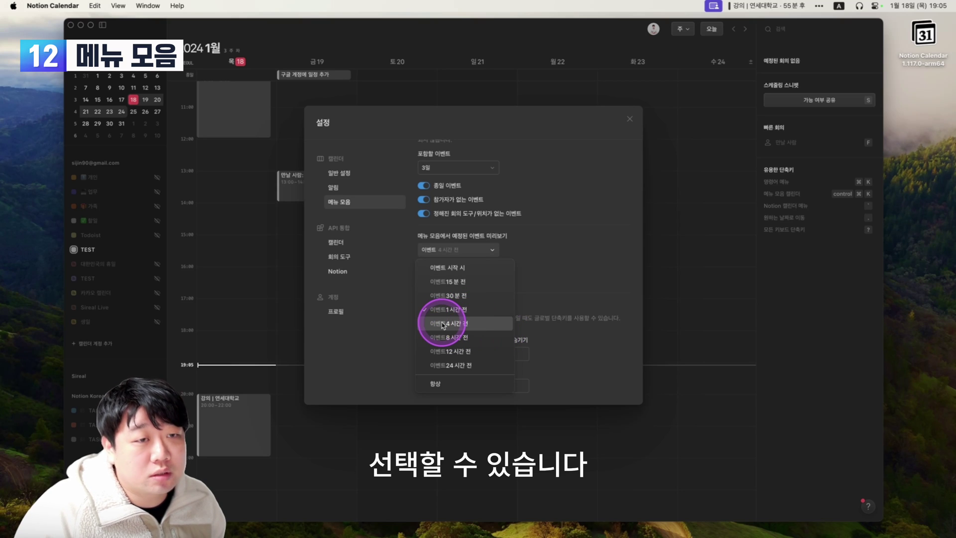
left_click(498, 331)
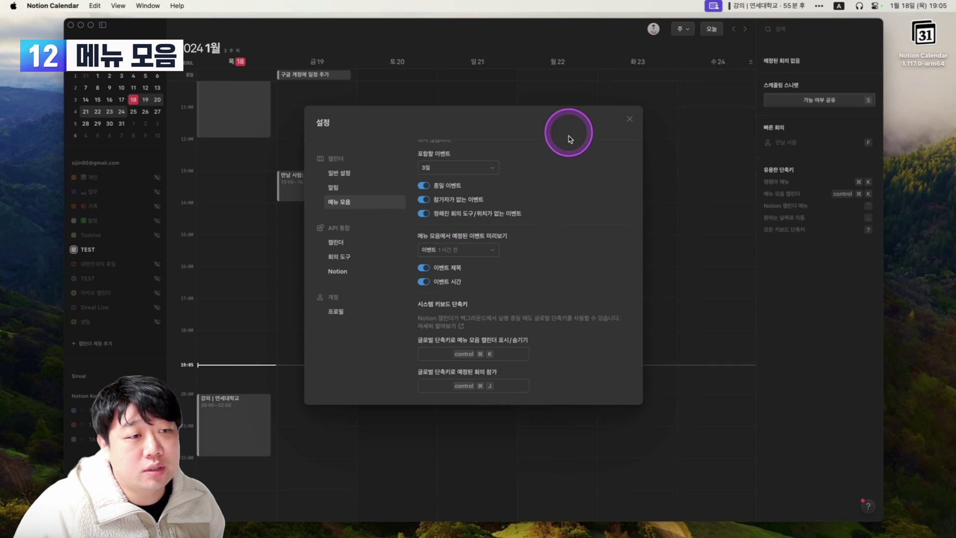
scroll(561, 175, "up", 3)
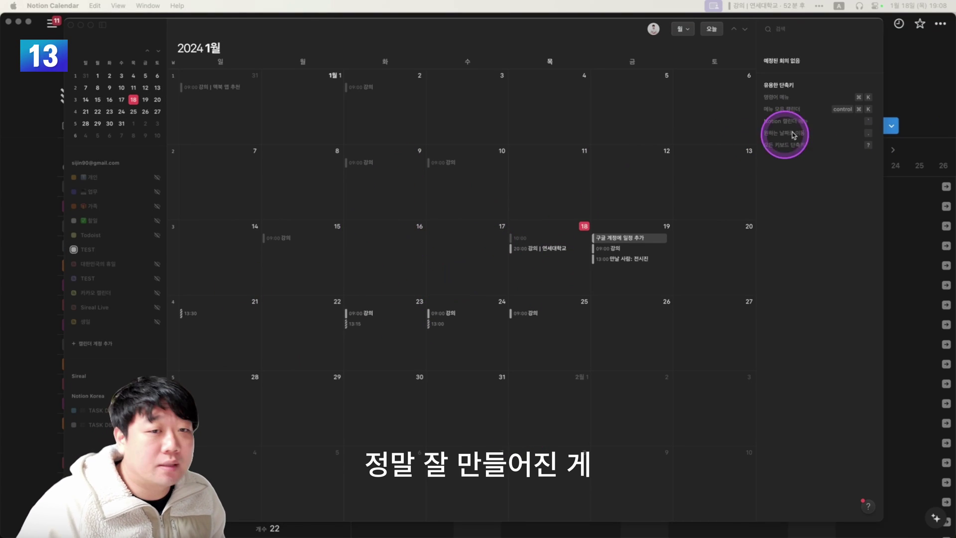
Switch the Notion TASK DB to its 타임라인 view and open it in Notion Calendar.
left_click(892, 92)
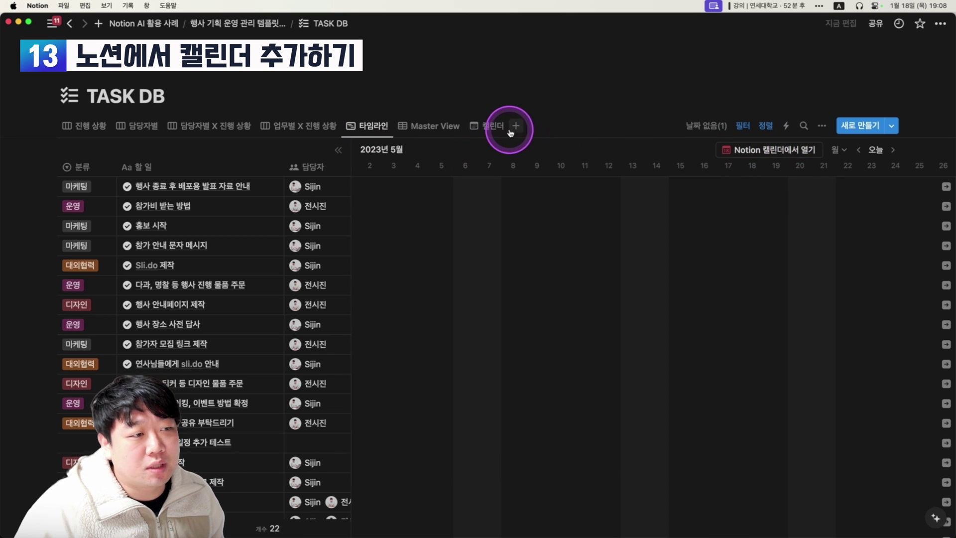
left_click(488, 127)
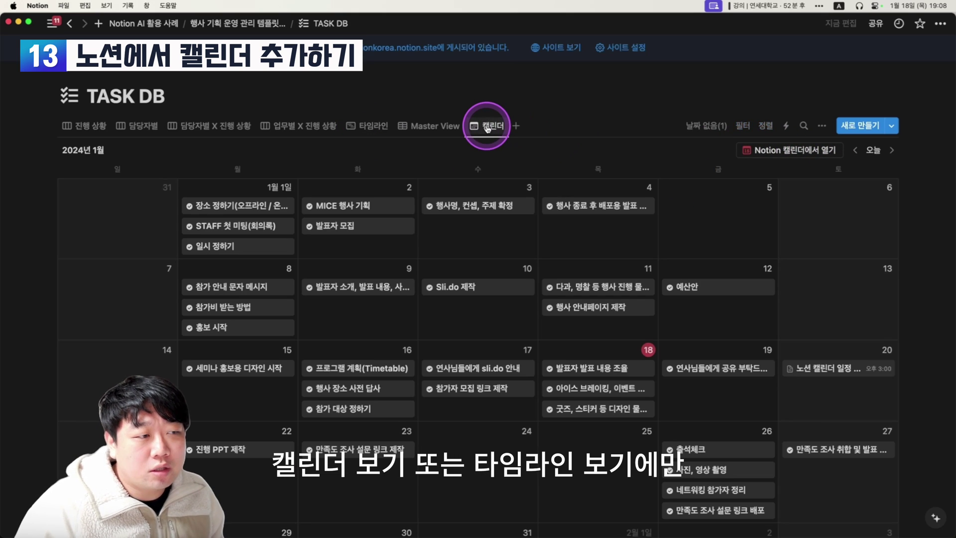
left_click(366, 126)
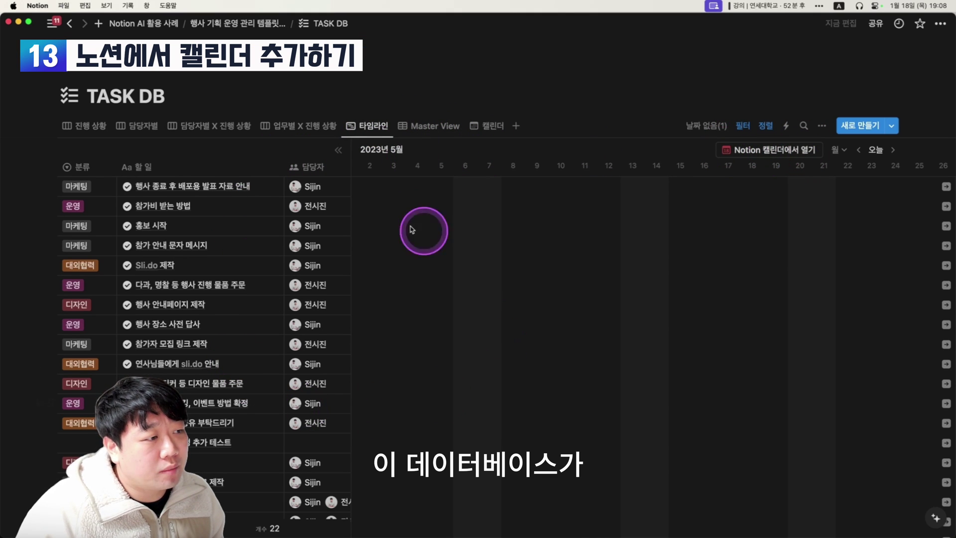
left_click(754, 155)
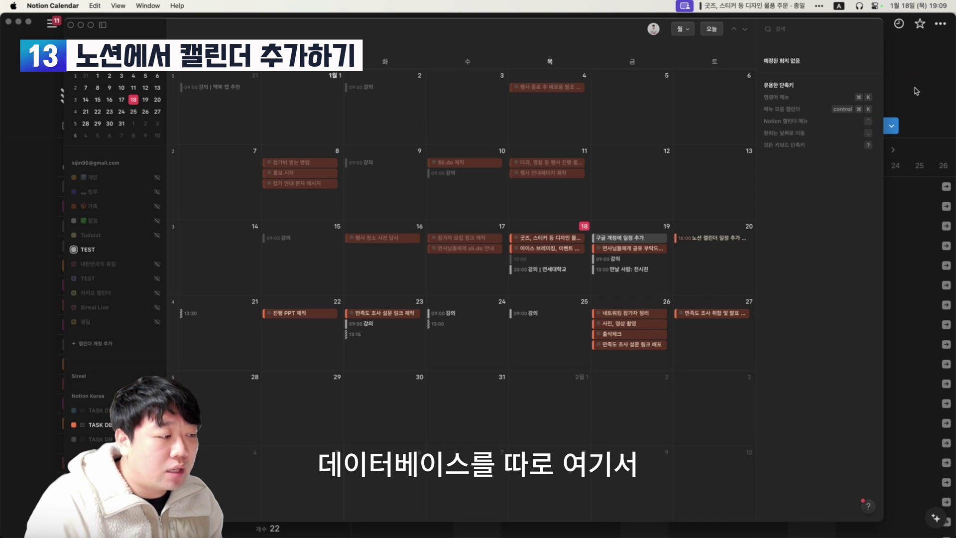
Bring the Notion TASK DB page forward and open its 타임라인 views dropdown.
left_click(278, 266)
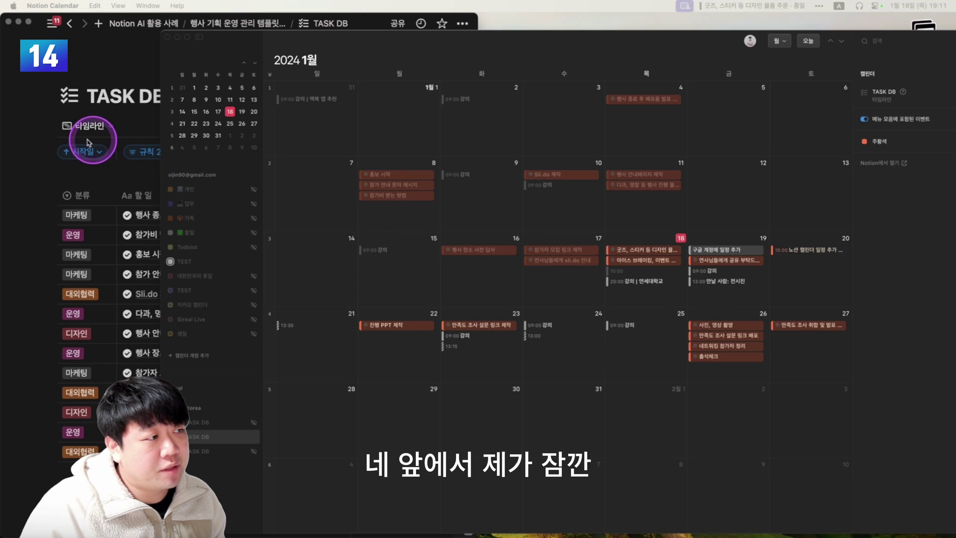
left_click(55, 125)
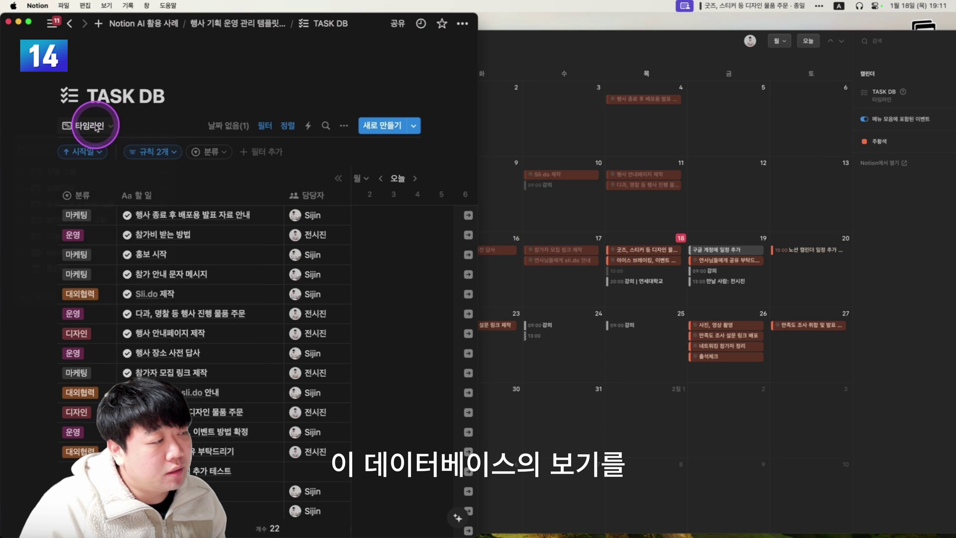
left_click(88, 126)
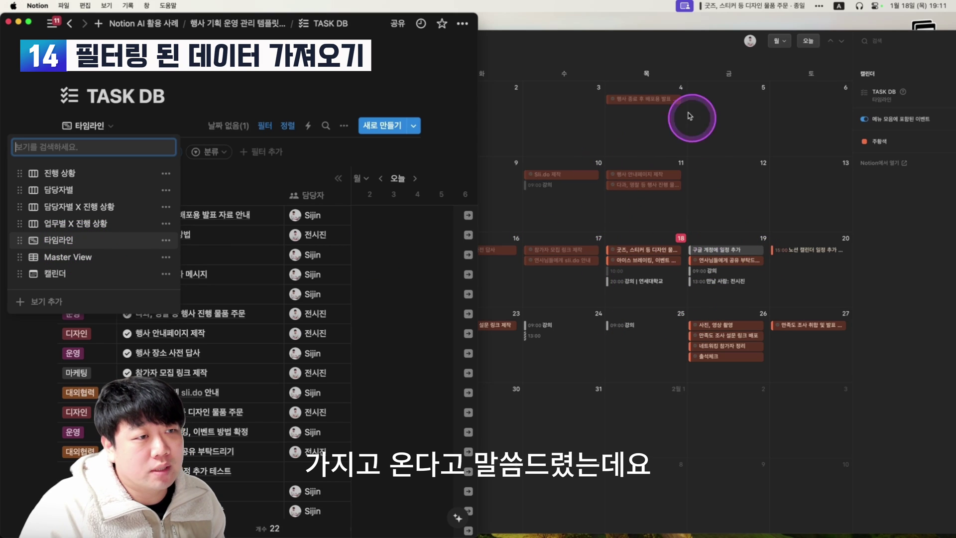
Filter the TASK DB timeline to the 운영 category, save it for everyone, and check Notion Calendar.
left_click(204, 159)
left_click(205, 158)
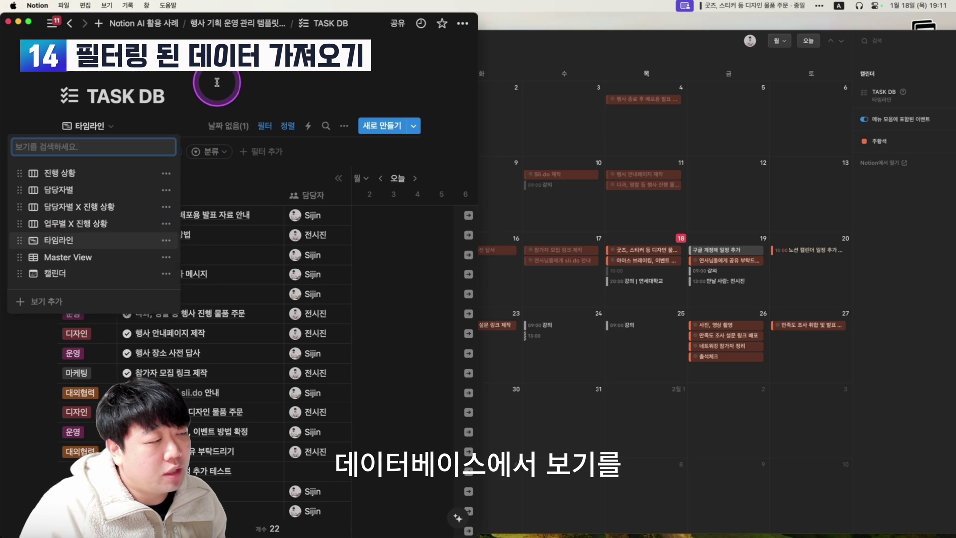
left_click(128, 152)
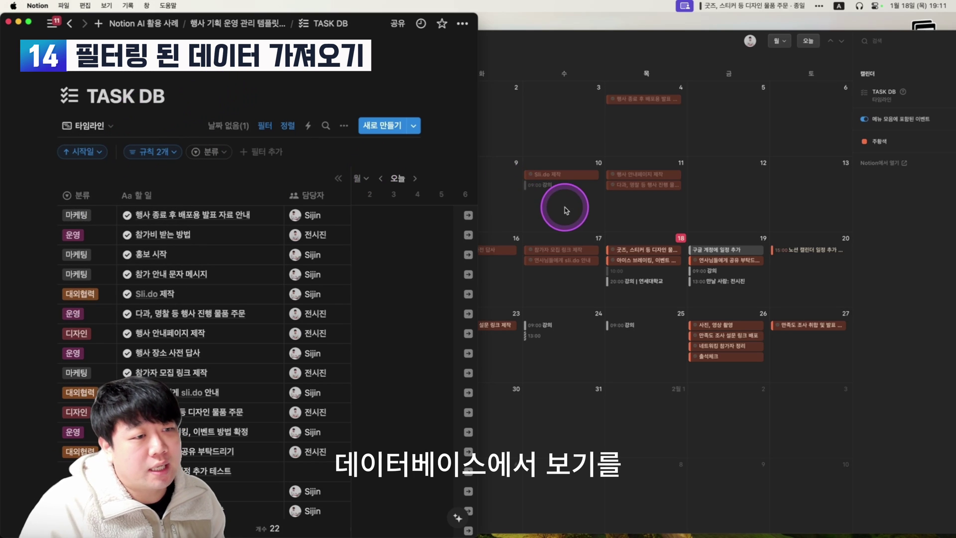
left_click(207, 156)
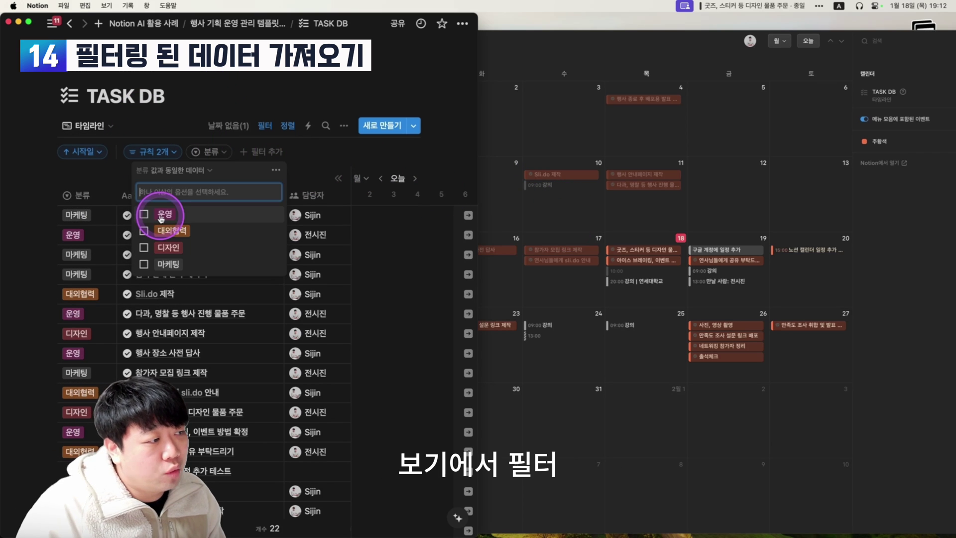
left_click(143, 215)
left_click(373, 151)
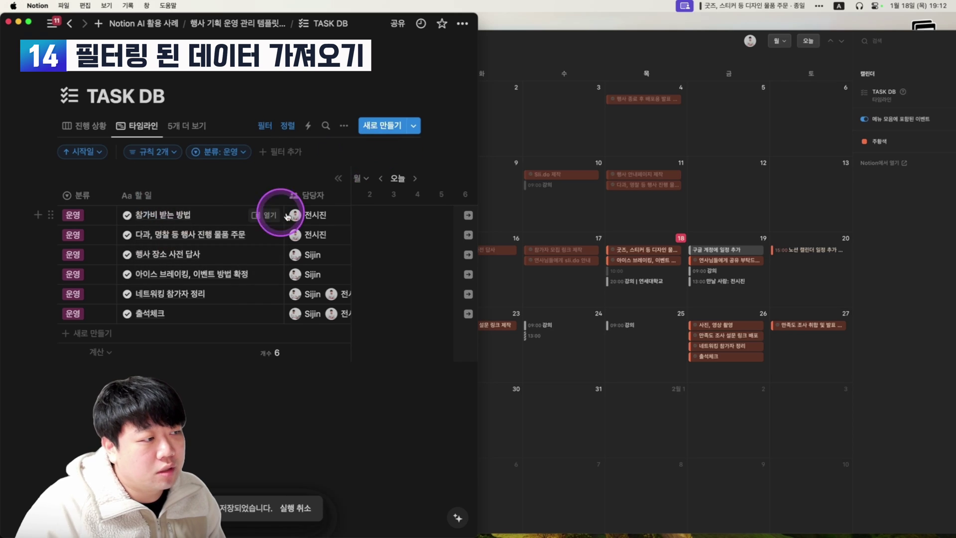
left_click(606, 60)
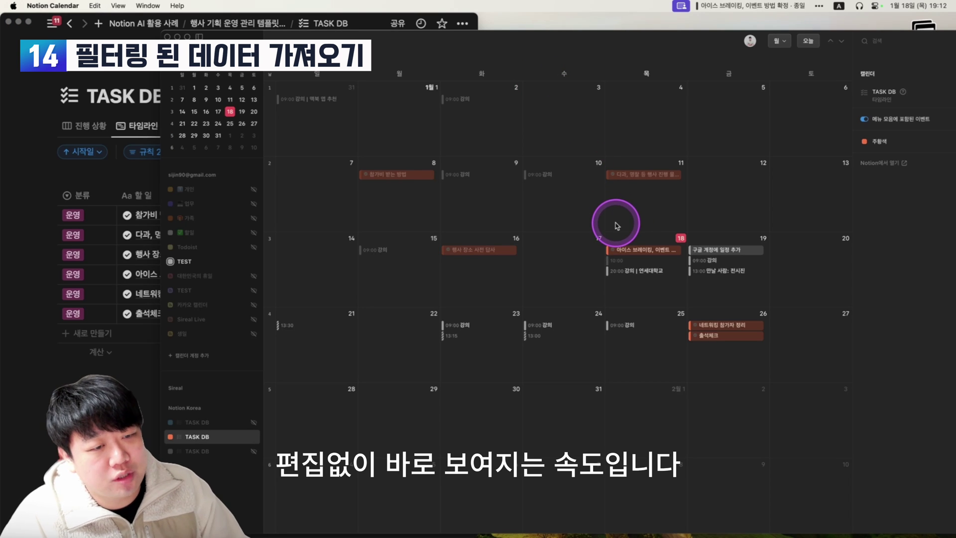
Swap the category filter from 운영 to 마케팅, save it for everyone, and check Notion Calendar.
left_click(18, 357)
left_click(233, 152)
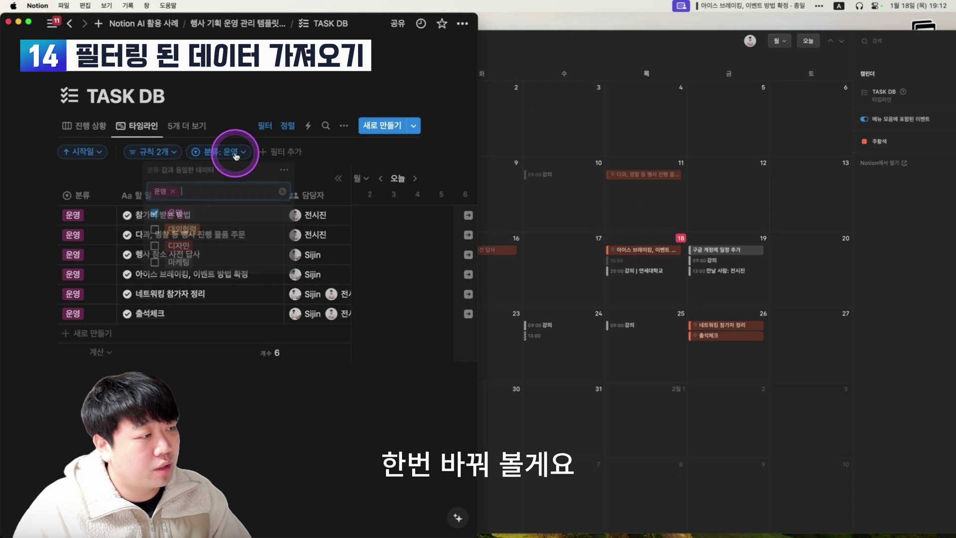
left_click(182, 210)
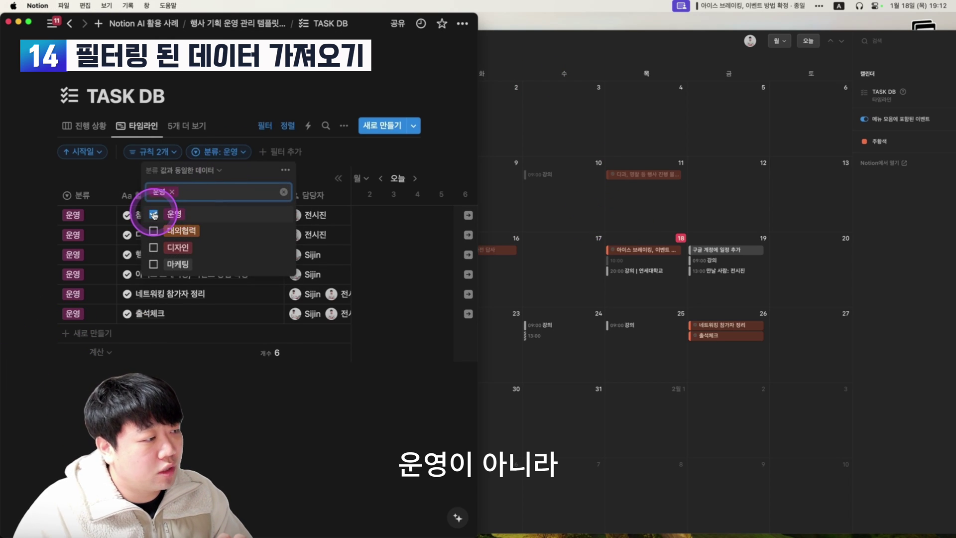
left_click(154, 264)
left_click(387, 151)
left_click(614, 54)
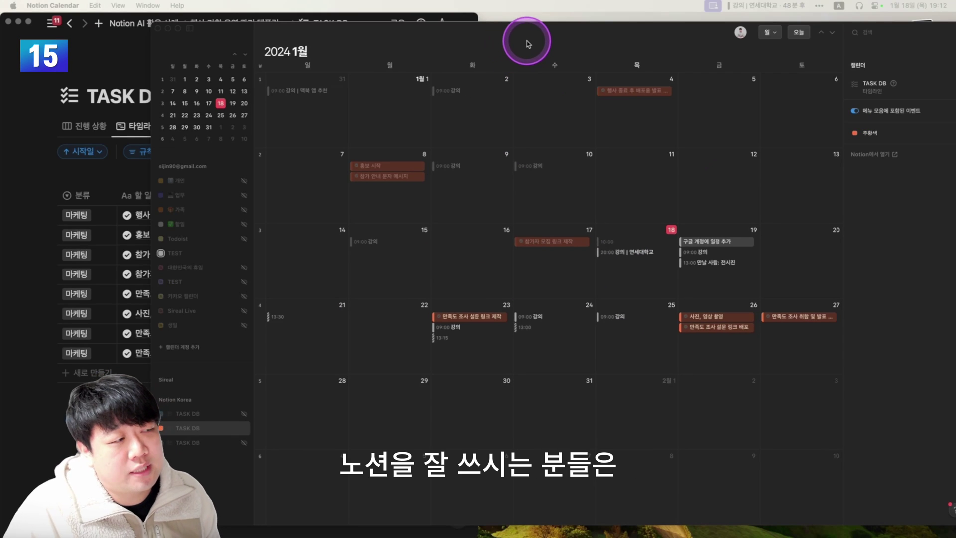
Collapse the personal account's calendar group and expand, then collapse, the Sireal workspace's calendars.
left_click(193, 166)
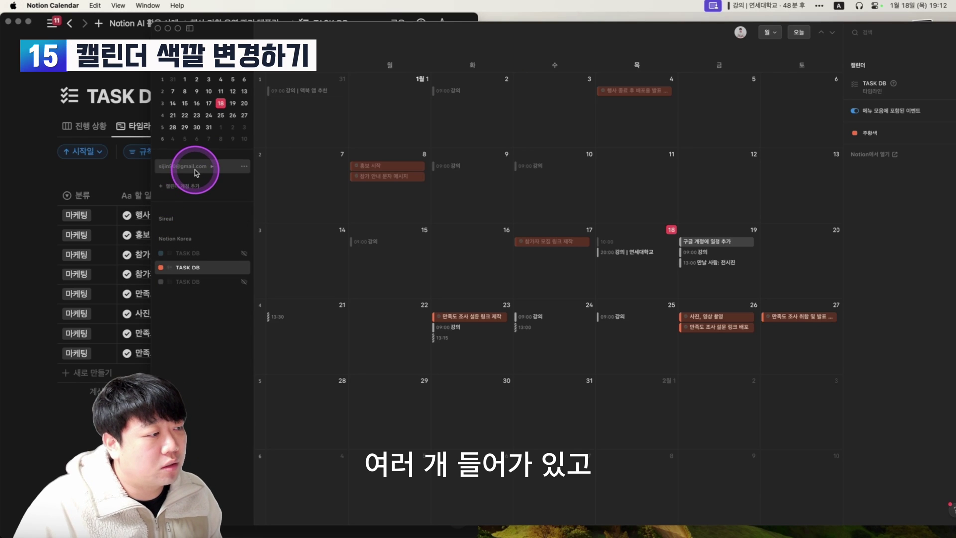
left_click(169, 236)
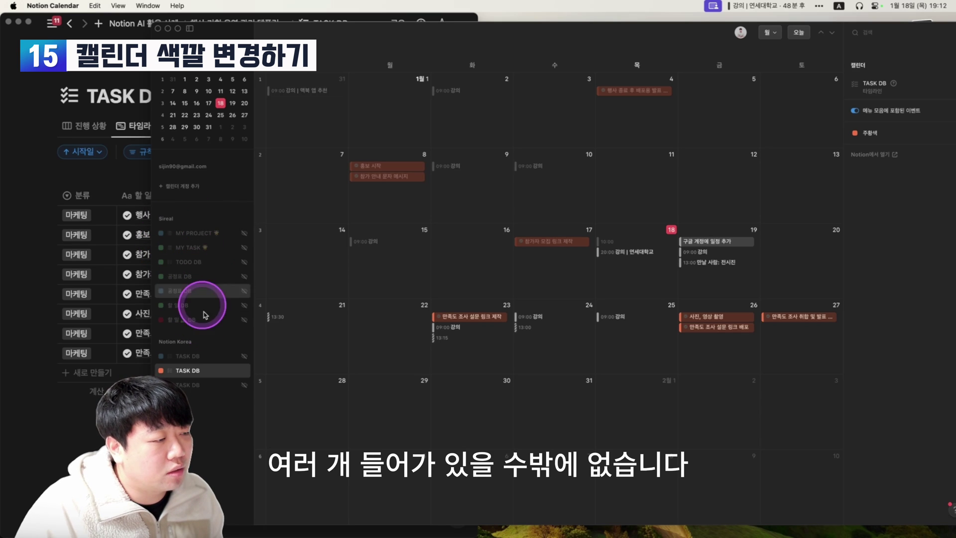
left_click(170, 219)
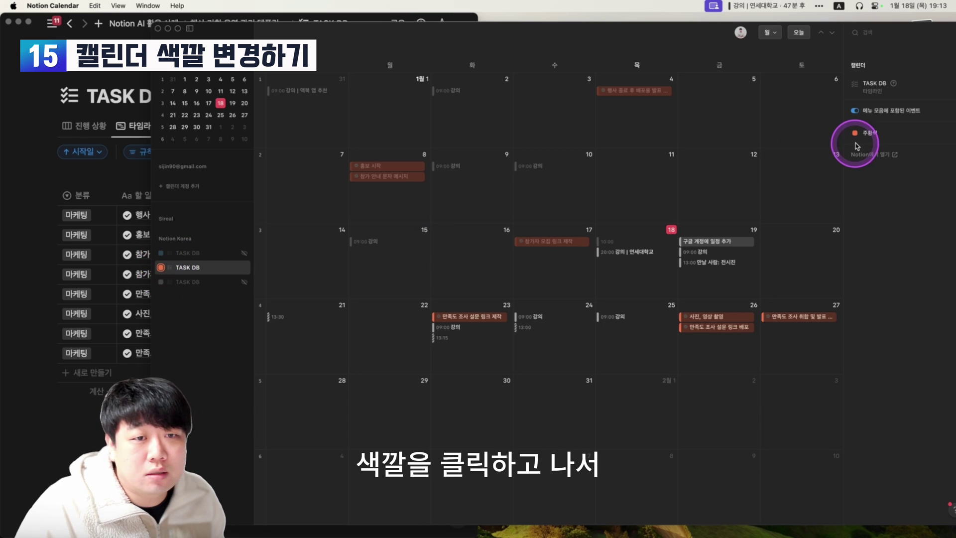
Change the TASK DB calendar's event colour to yellow, then to blue.
left_click(879, 135)
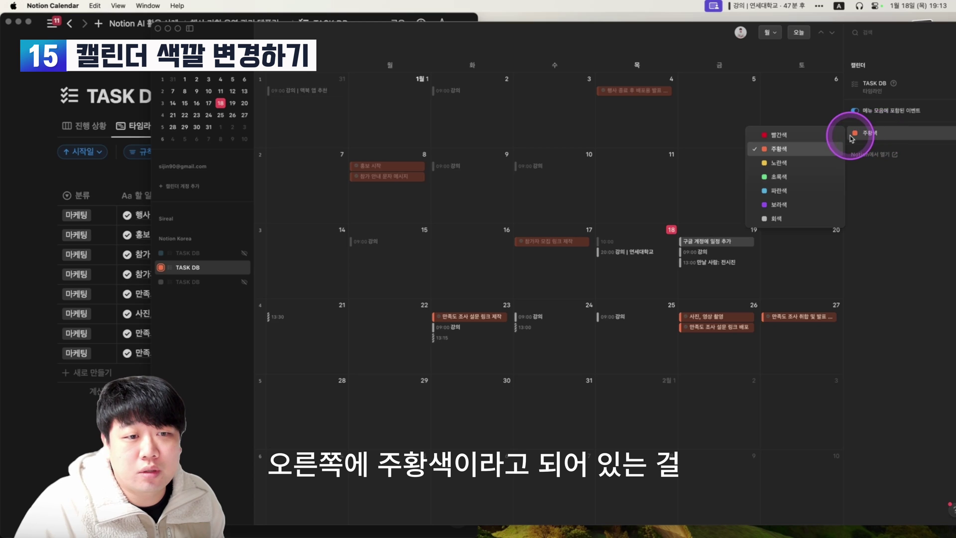
left_click(811, 163)
left_click(875, 133)
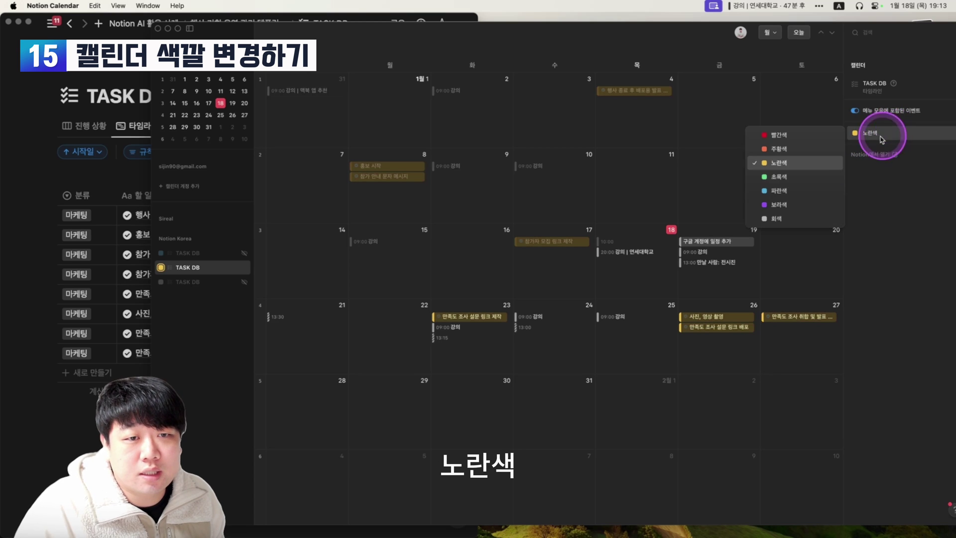
left_click(793, 199)
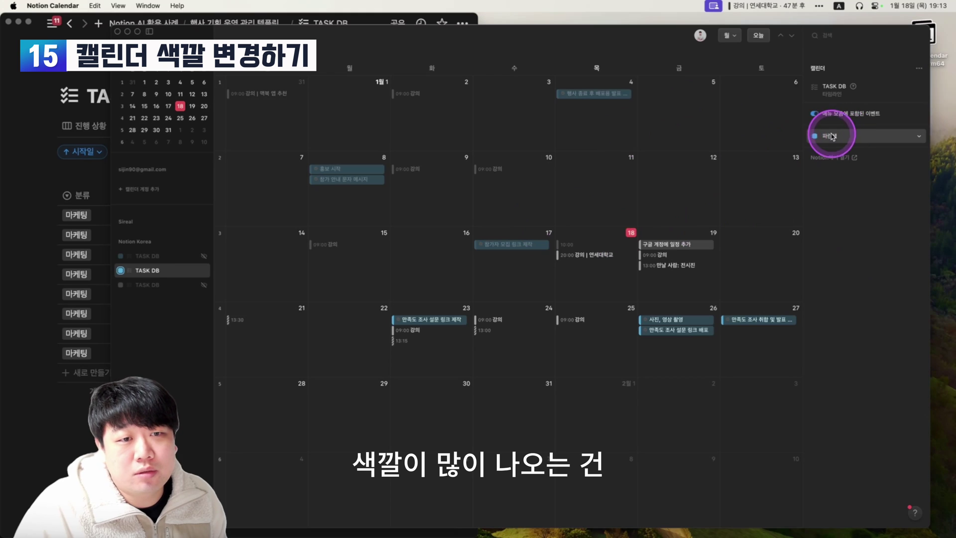
left_click(832, 136)
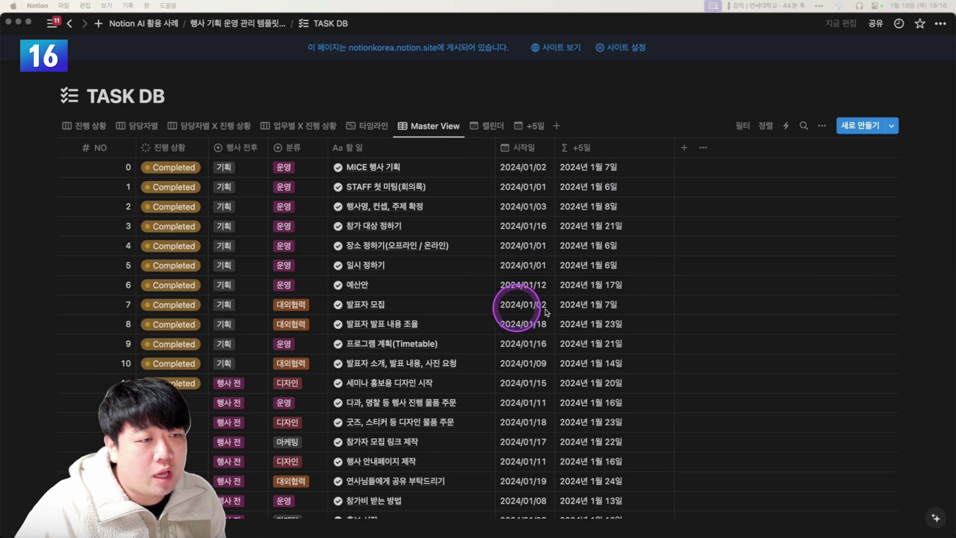
Inspect the +5일 formula, then open the TASK DB 캘린더 view in Notion Calendar.
left_click(613, 166)
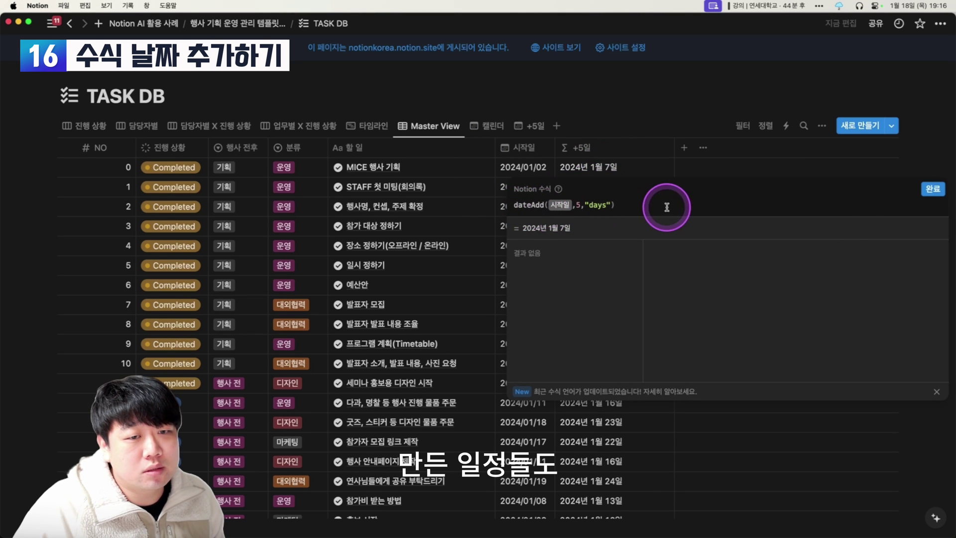
left_click(944, 194)
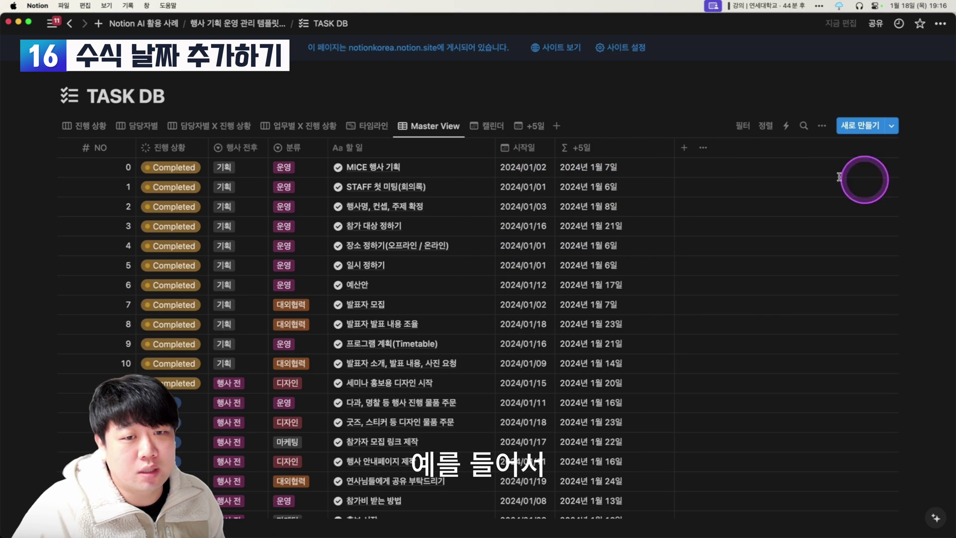
left_click(485, 126)
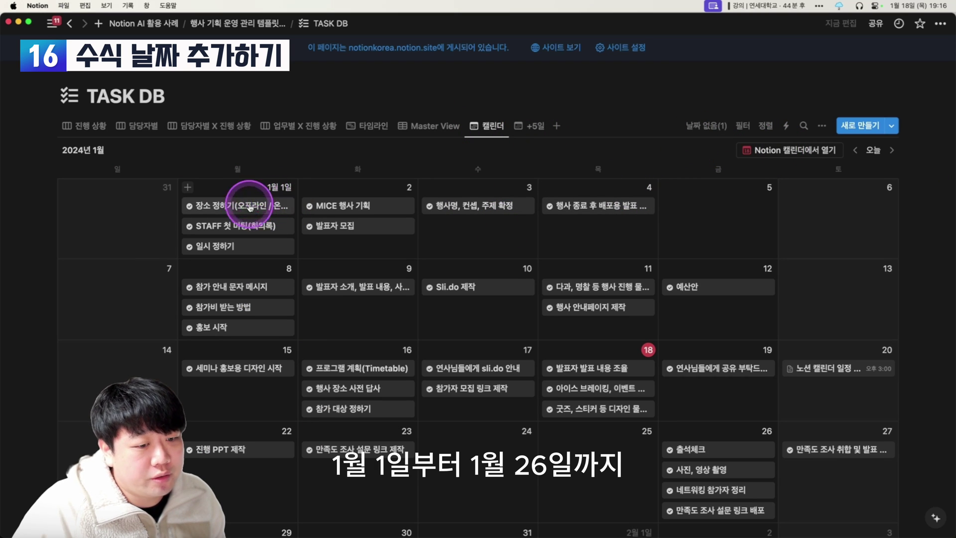
scroll(311, 218, "down", 1)
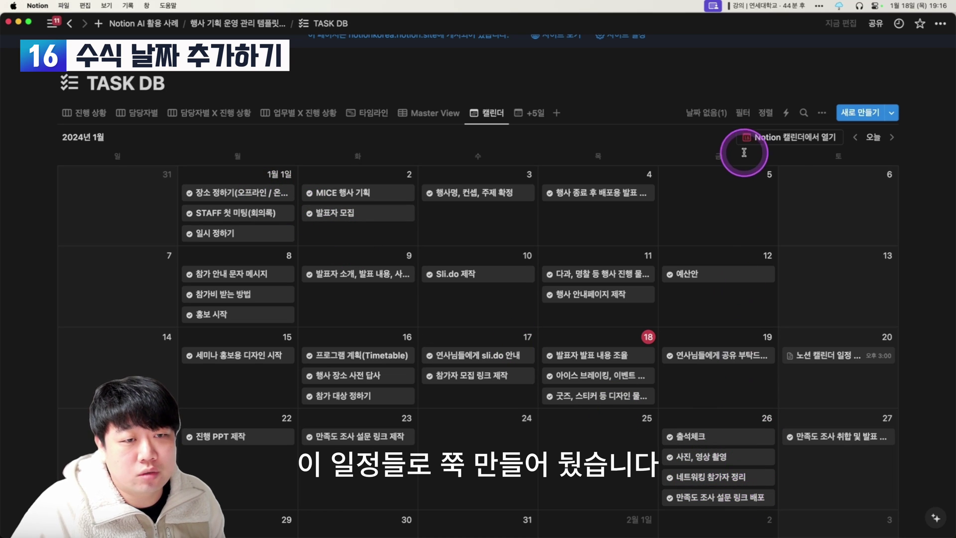
left_click(796, 143)
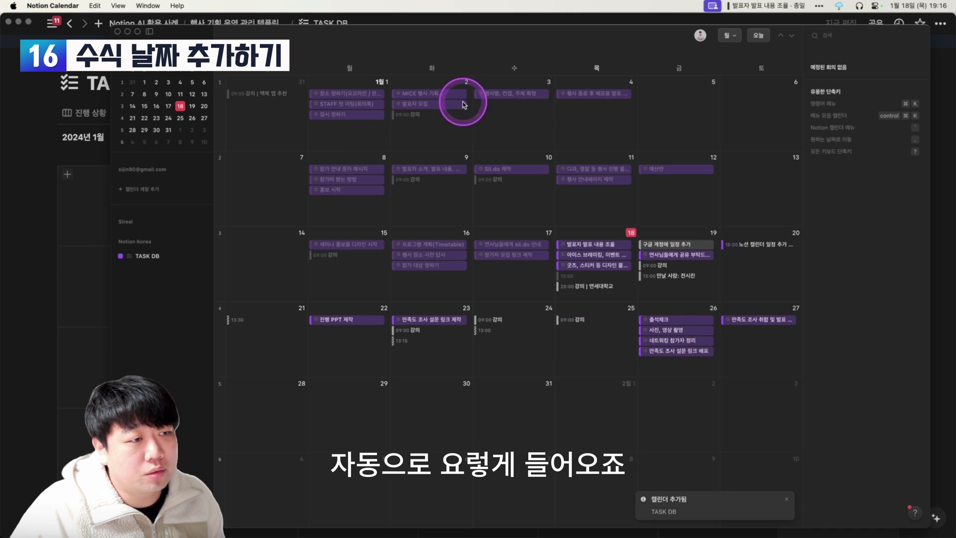
Open the +5일 calendar view and confirm its layout plots tasks by the +5일 date property.
key("super+Tab")
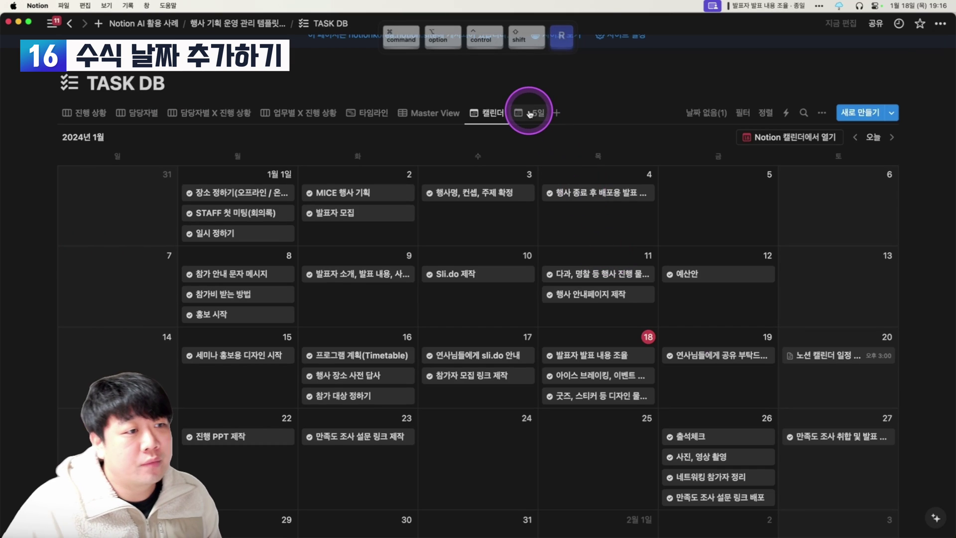
left_click(530, 113)
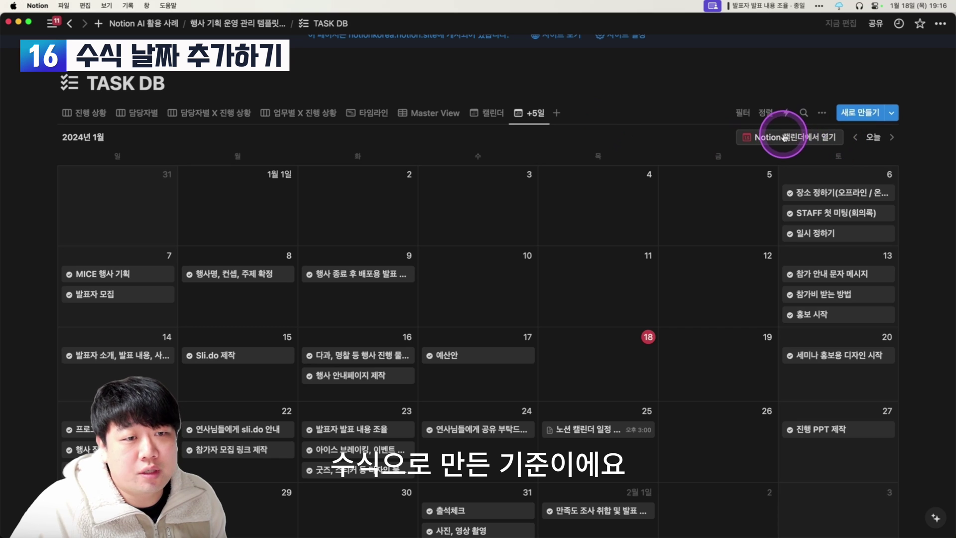
left_click(822, 113)
left_click(798, 195)
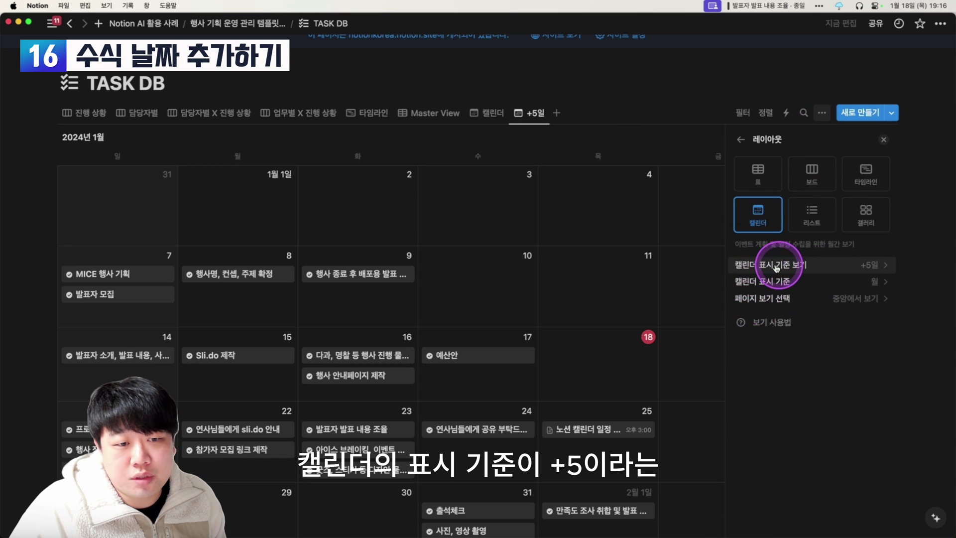
left_click(859, 267)
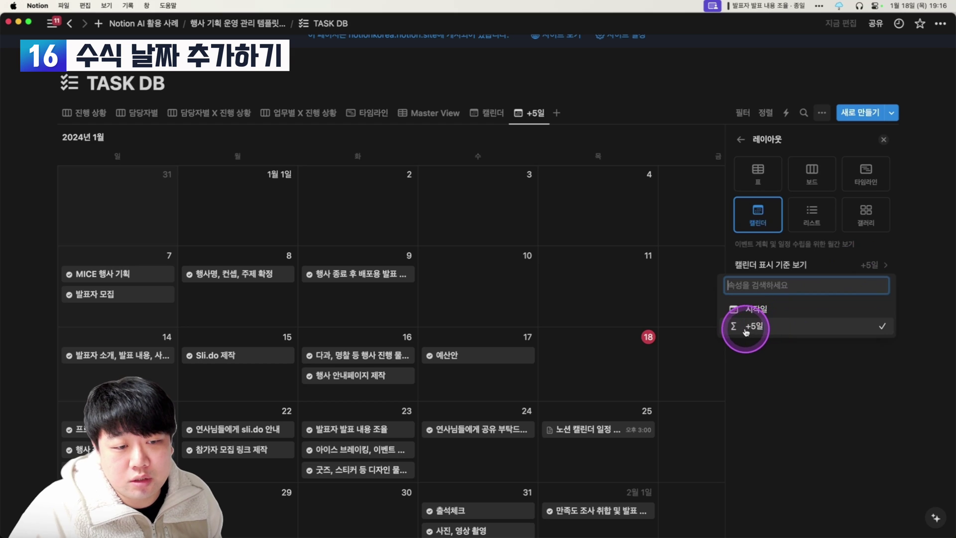
key("shift+super")
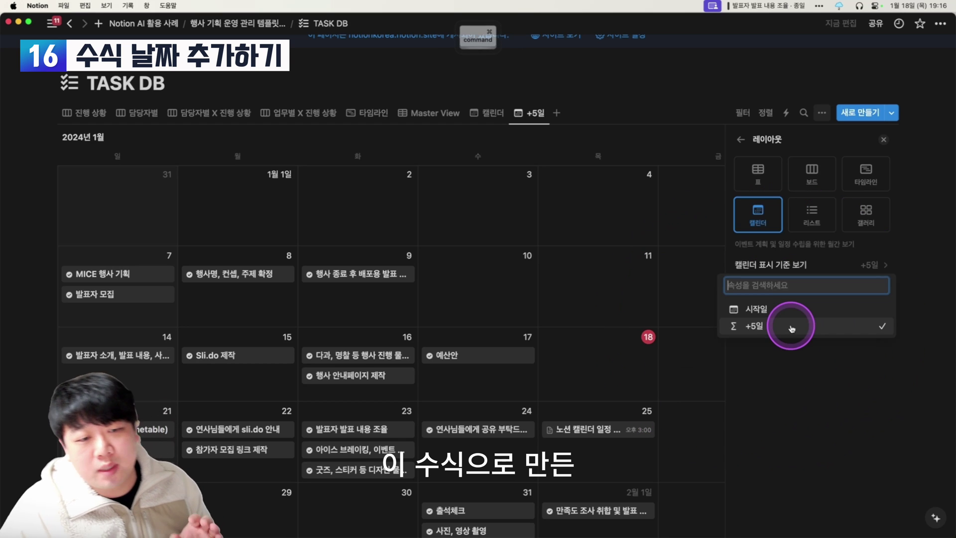
left_click(795, 130)
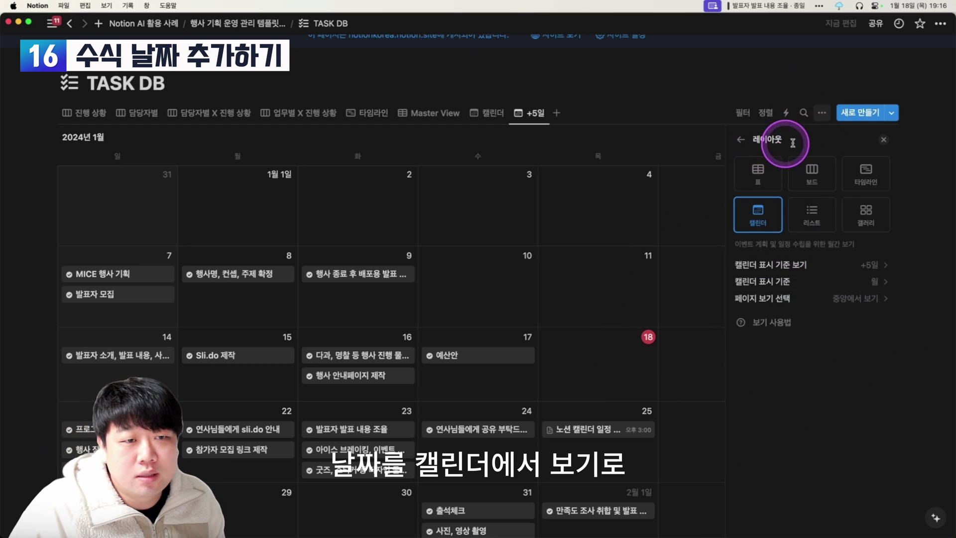
left_click(877, 139)
Add the +5일 view to Notion Calendar, compare its orange events, then open MICE 행사 기획's 시작일.
left_click(774, 139)
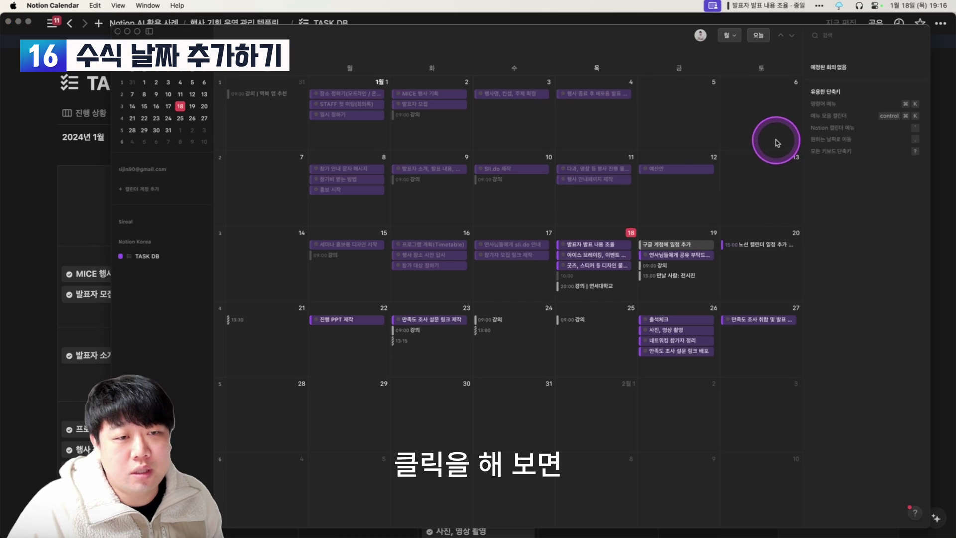
left_click(254, 370)
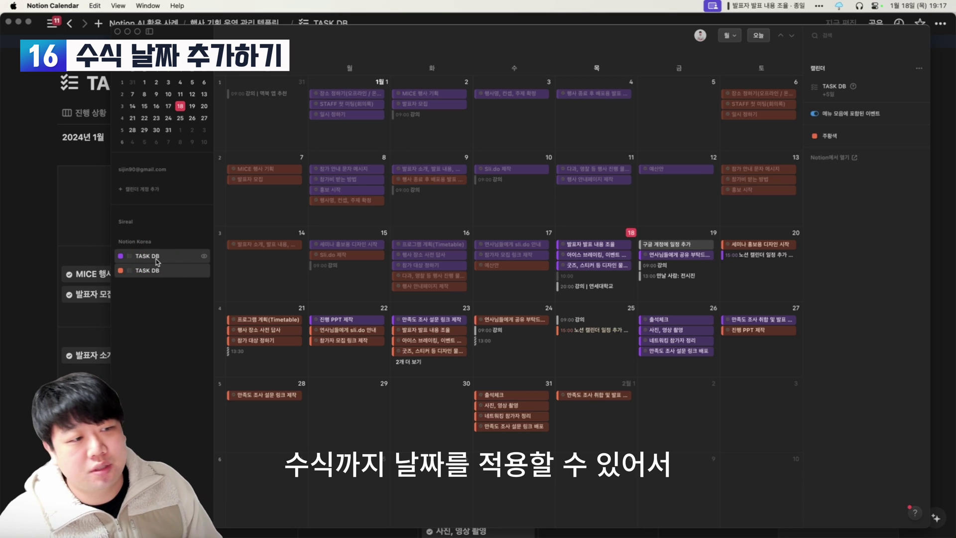
left_click(356, 92)
left_click(268, 171)
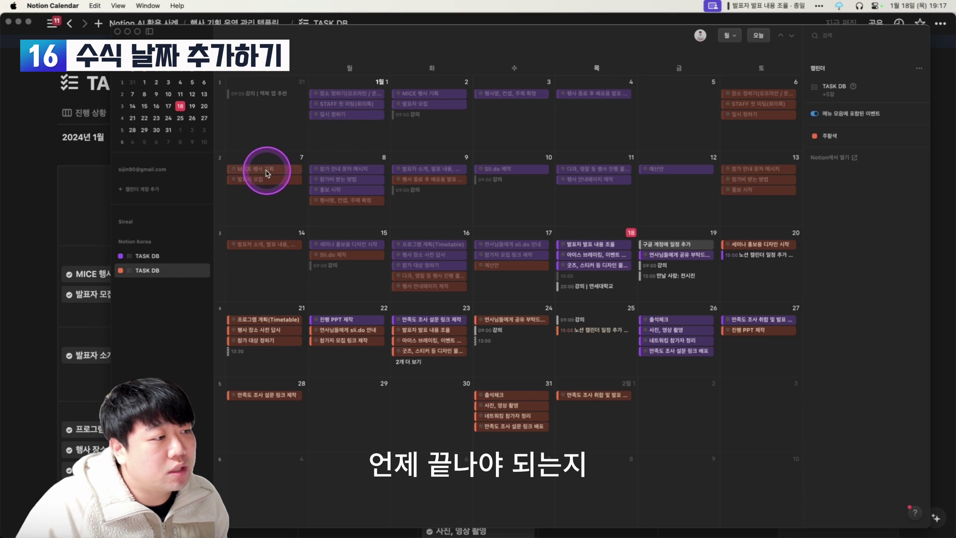
left_click(159, 258)
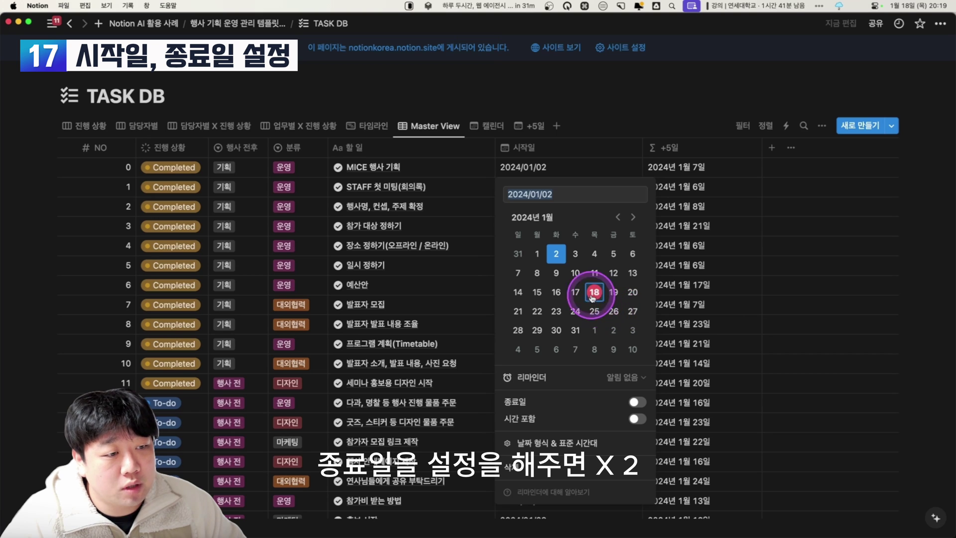
Give MICE 행사 기획 an end date of January 18 and view it in Notion Calendar.
left_click(596, 295, "shift")
key("ctrl+Up")
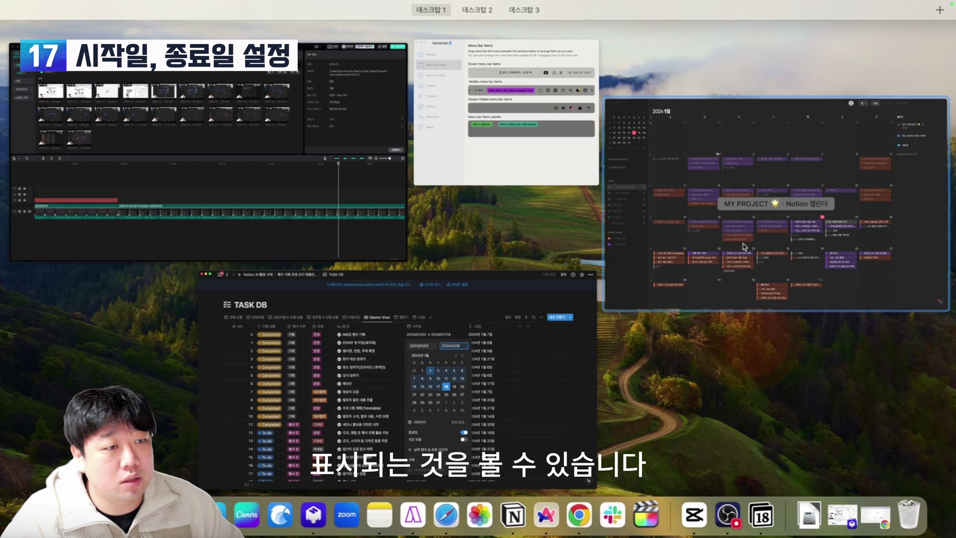
left_click(743, 244)
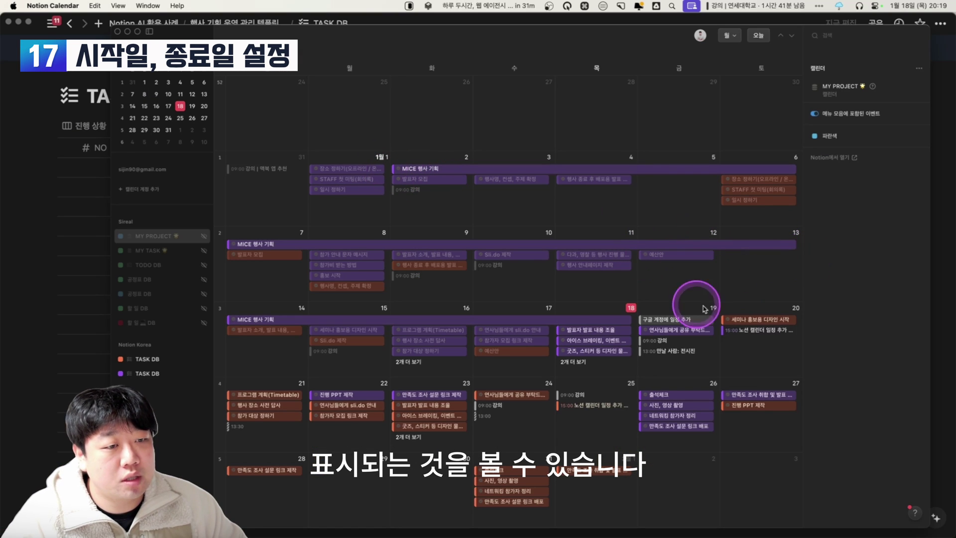